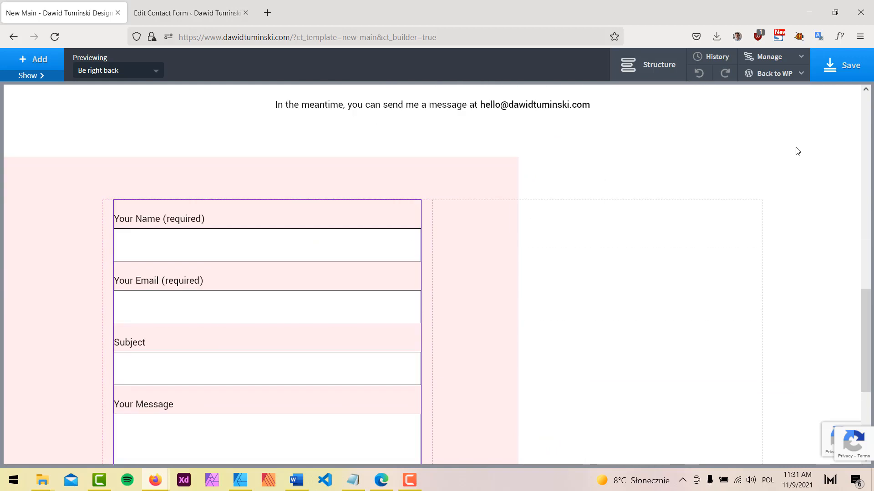
# Step: Add a Heading element to the page and place it above the contact form shortcode in the first column
pyautogui.scroll(3, 638, 208)
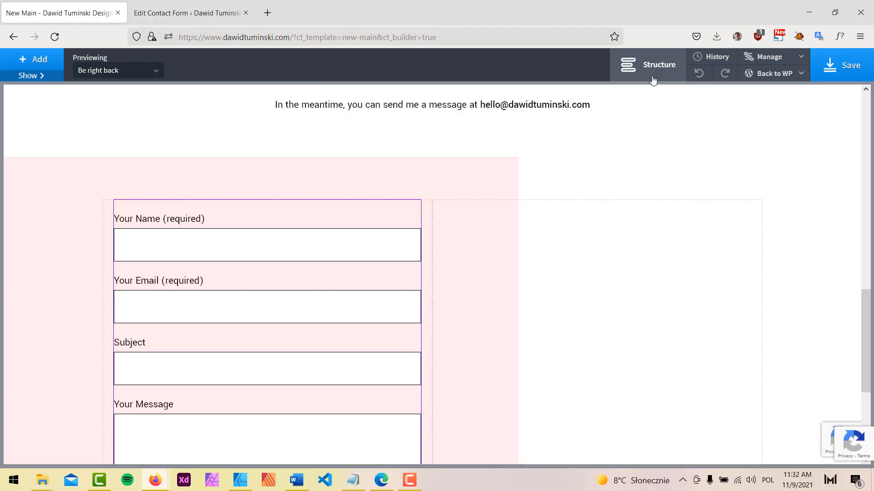
pyautogui.click(651, 65)
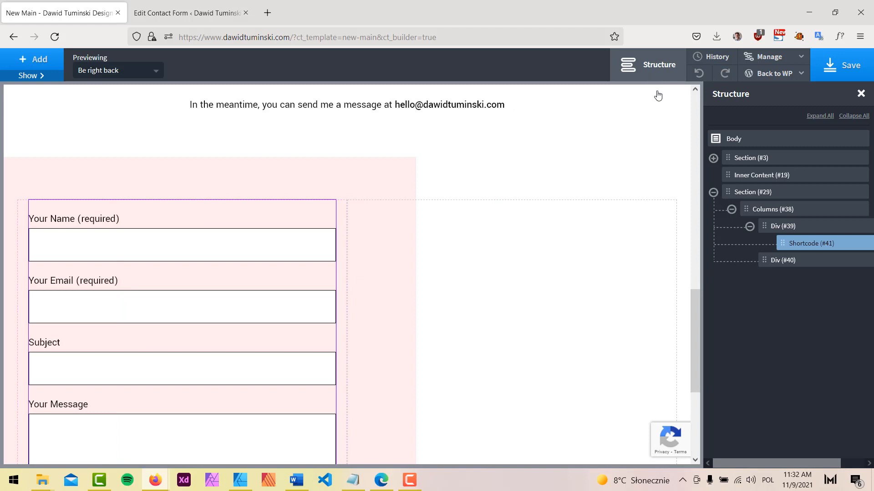
pyautogui.click(776, 262)
pyautogui.click(34, 58)
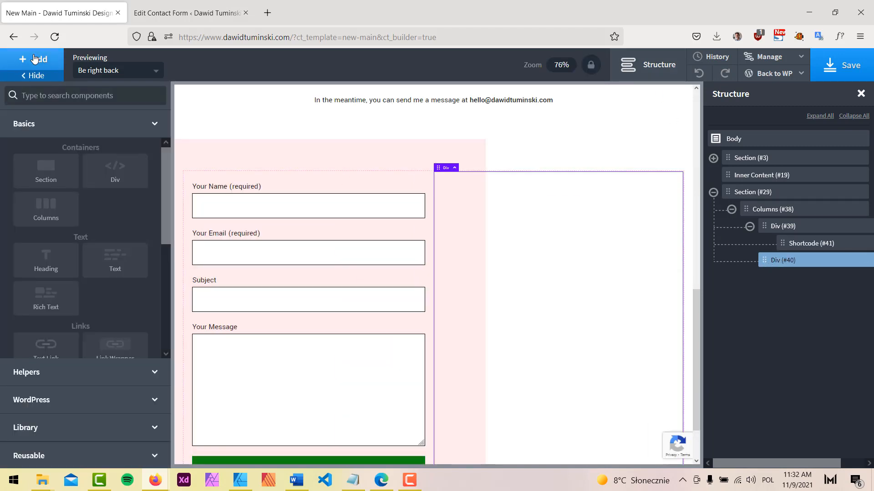
pyautogui.write('head')
pyautogui.click(45, 131)
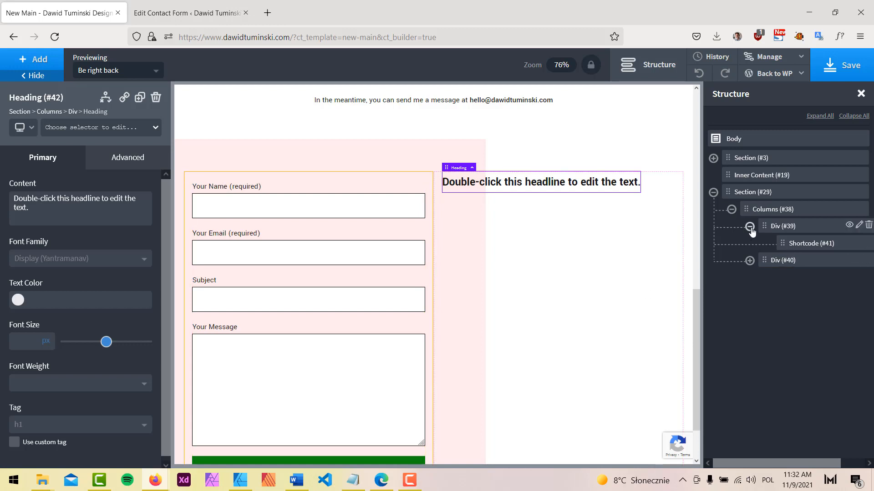
pyautogui.click(750, 260)
pyautogui.moveTo(785, 277); pyautogui.dragTo(801, 245)
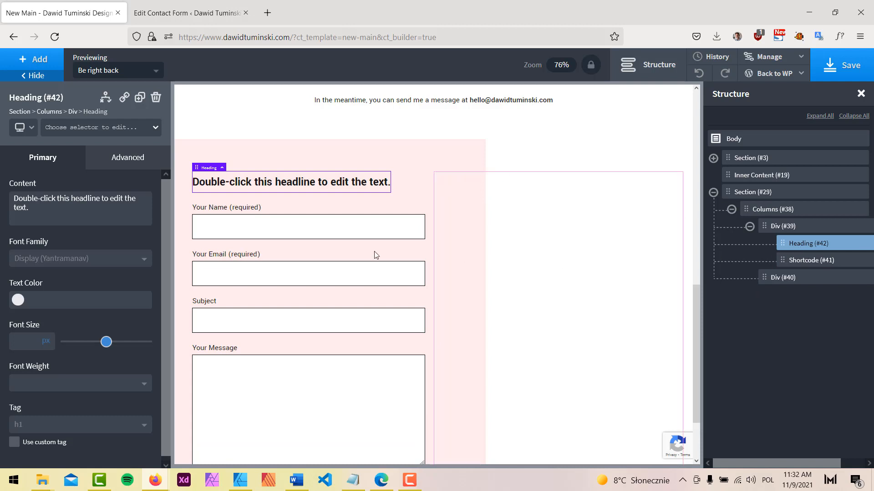
# Step: Replace the new heading's placeholder text with "Contact"
pyautogui.tripleClick(78, 212)
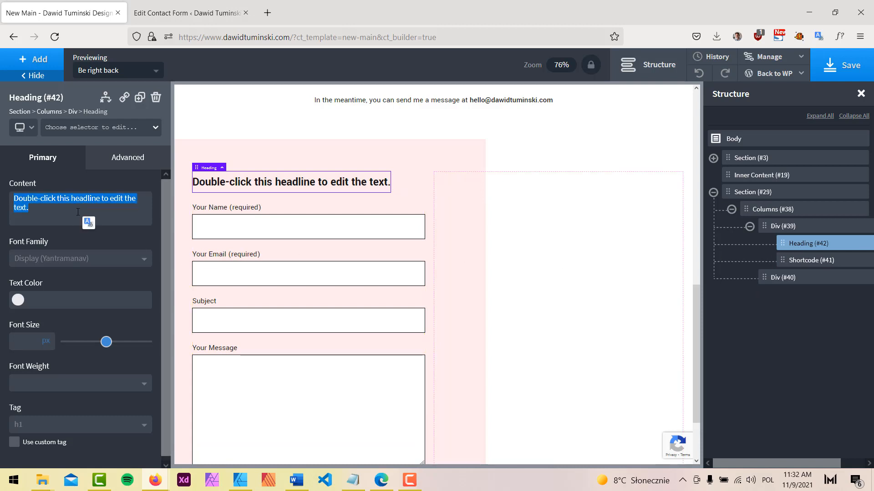
pyautogui.write('Conta')
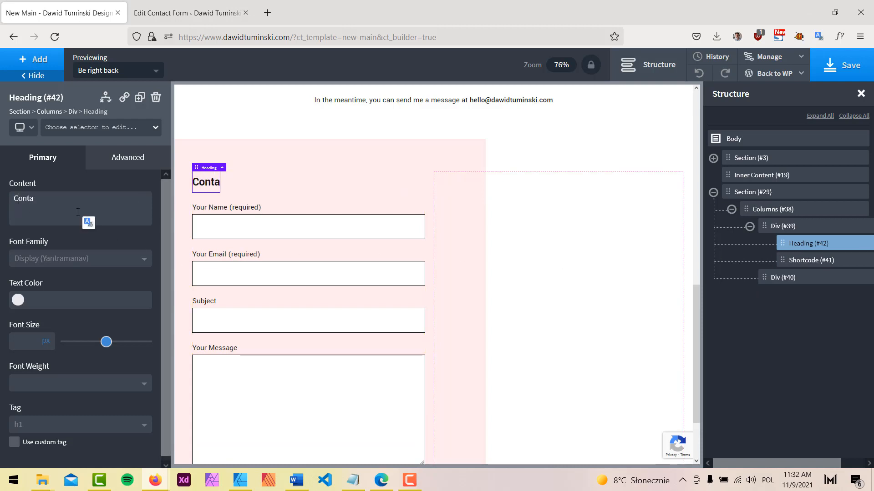
pyautogui.write('ct')
# Step: Switch to the Affinity Designer mockup, check the font size and weight of the CONTACT title, and return to the page builder
pyautogui.click(235, 487)
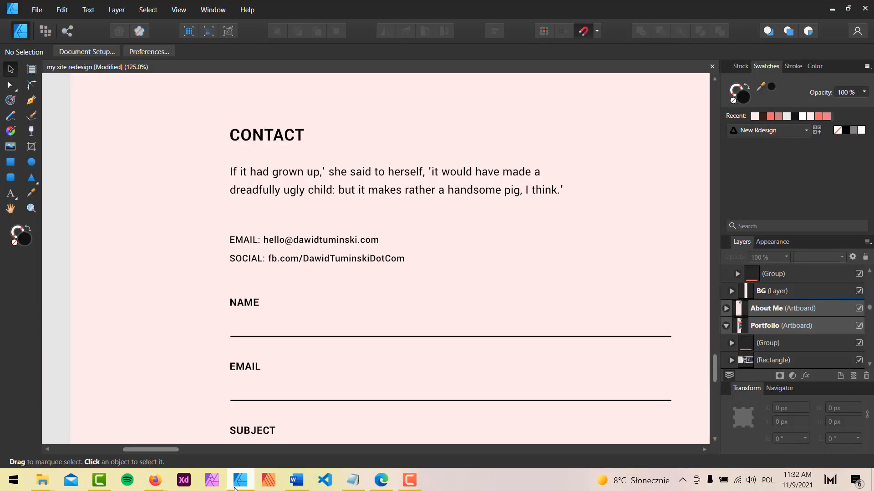
pyautogui.click(292, 133)
pyautogui.doubleClick(274, 141)
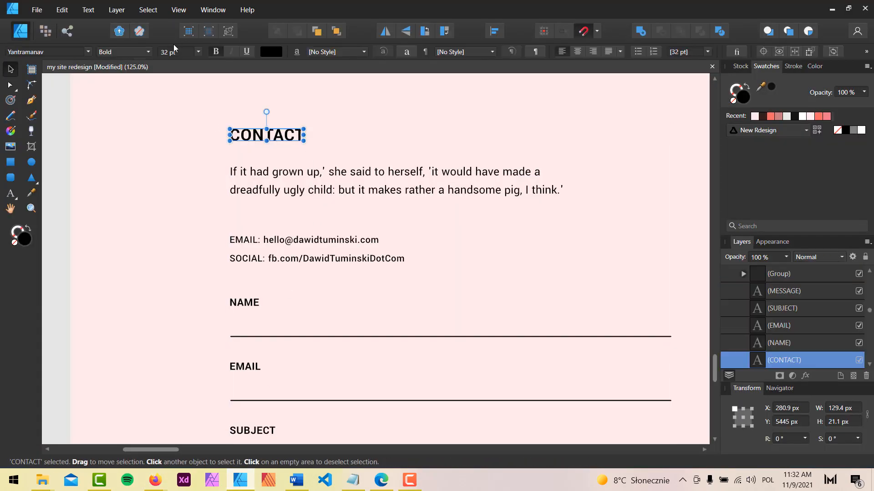
pyautogui.click(832, 10)
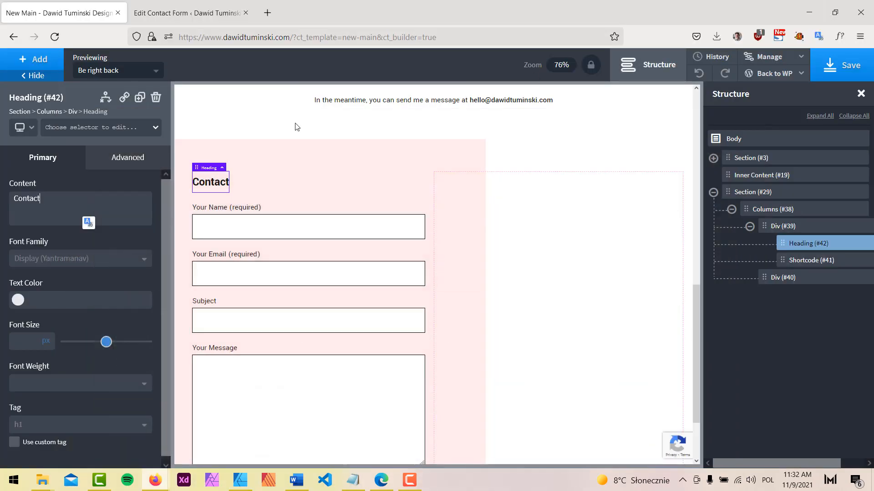
# Step: Add a new class named h-title to the Contact heading and set its font size to 32 px
pyautogui.click(101, 129)
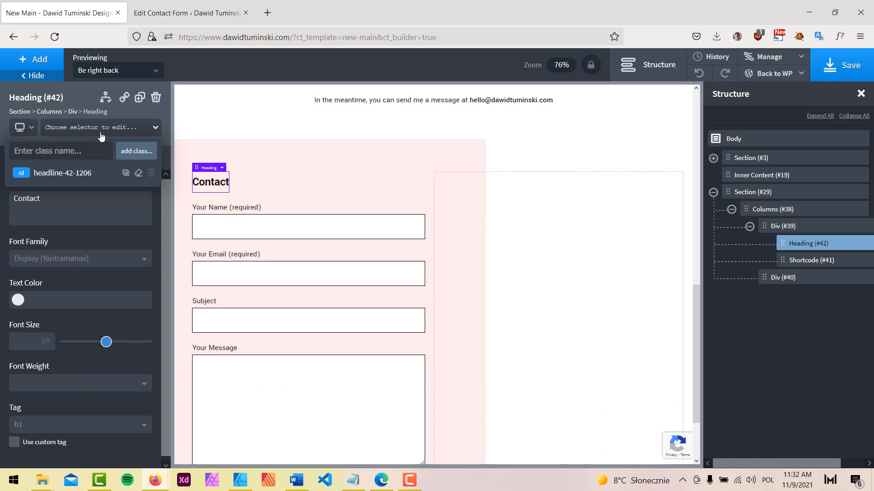
pyautogui.write('h-title')
pyautogui.press('Return')
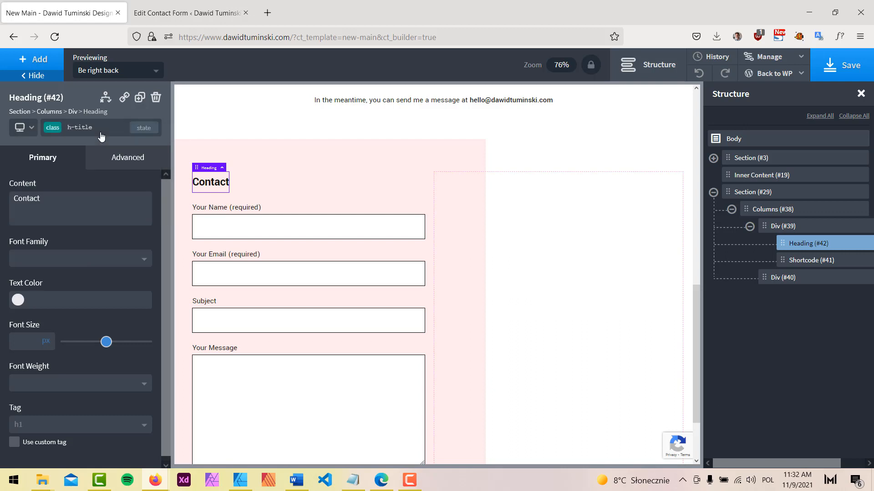
pyautogui.click(29, 341)
pyautogui.write('32')
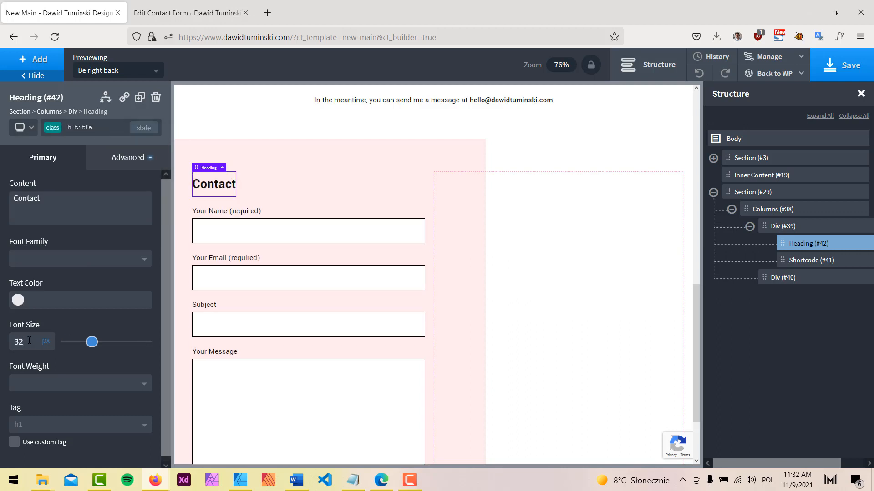
# Step: Set the font weight of the h-title class to 900
pyautogui.click(65, 387)
pyautogui.scroll(-2, 39, 423)
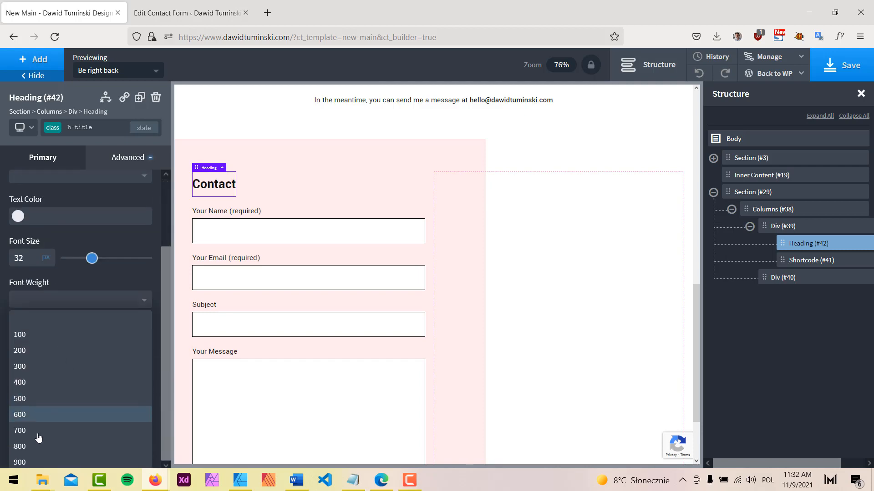
pyautogui.click(27, 461)
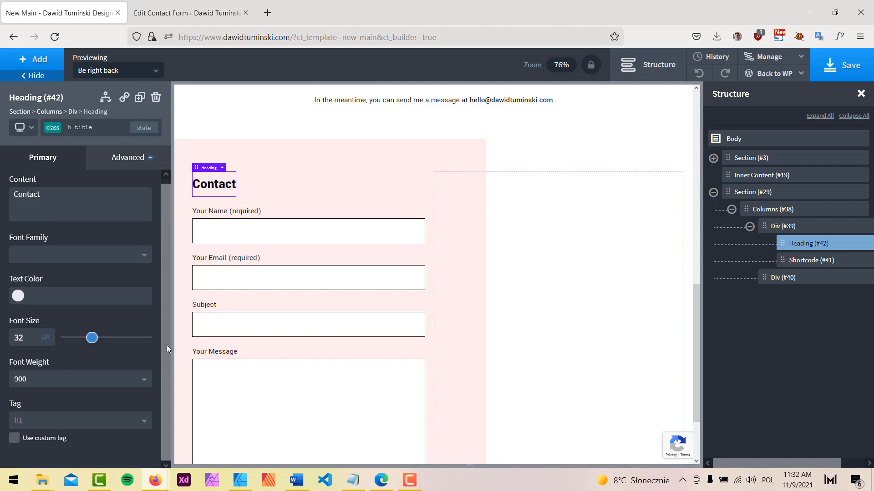
# Step: Compare with the CONTACT title in the Affinity Designer mockup and set the h-title font weight to 700
pyautogui.click(246, 486)
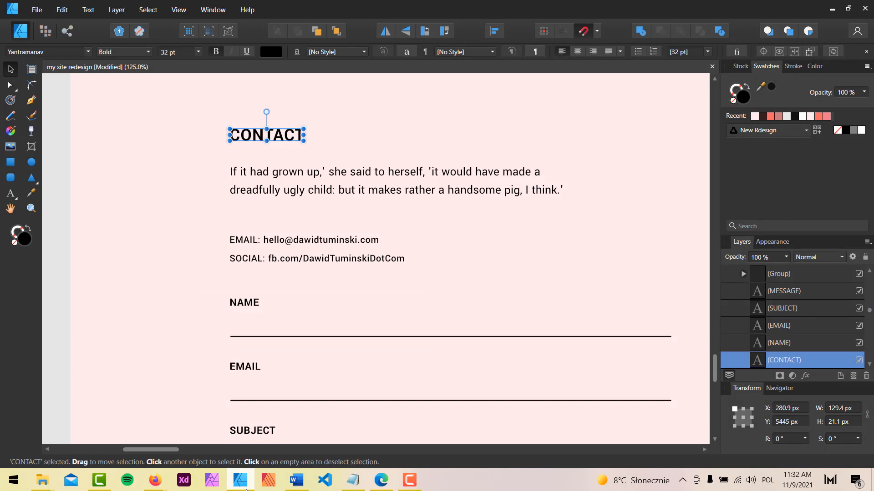
pyautogui.click(246, 487)
pyautogui.click(64, 378)
pyautogui.scroll(-2, 60, 392)
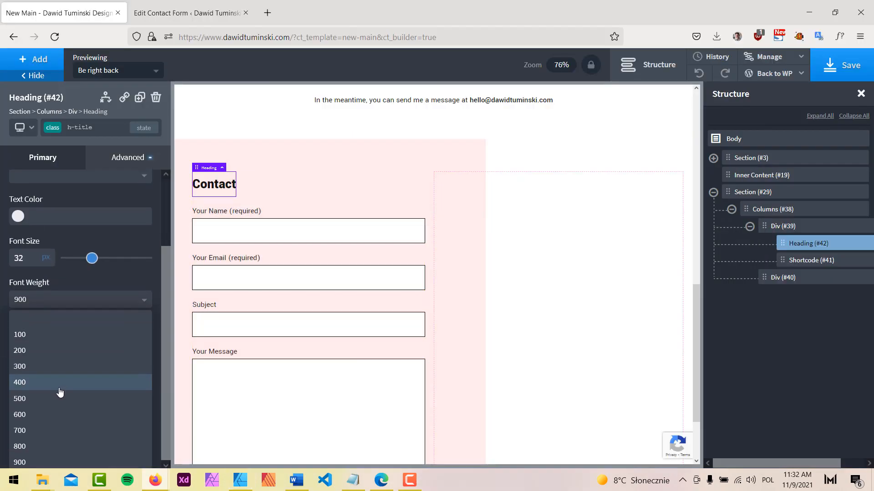
pyautogui.click(58, 430)
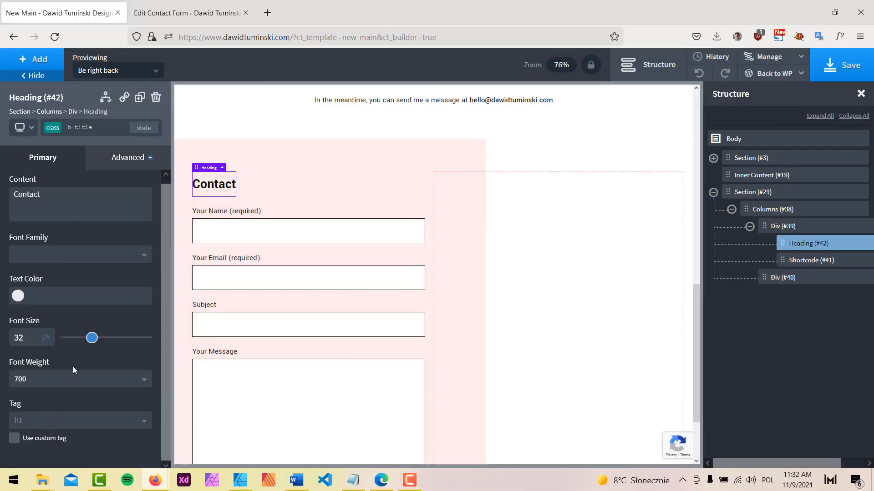
# Step: Set the Contact heading's tag to h2 and give the h-title class an uppercase text transform
pyautogui.click(66, 422)
pyautogui.click(70, 392)
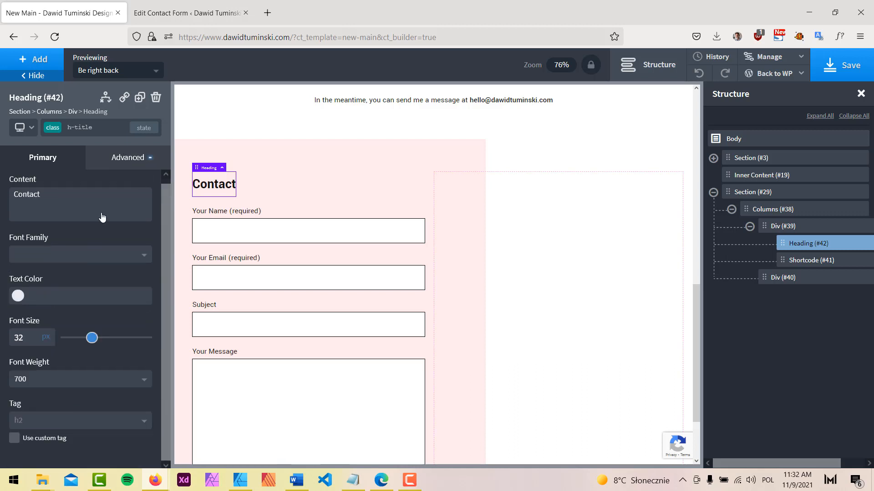
pyautogui.click(123, 160)
pyautogui.click(54, 280)
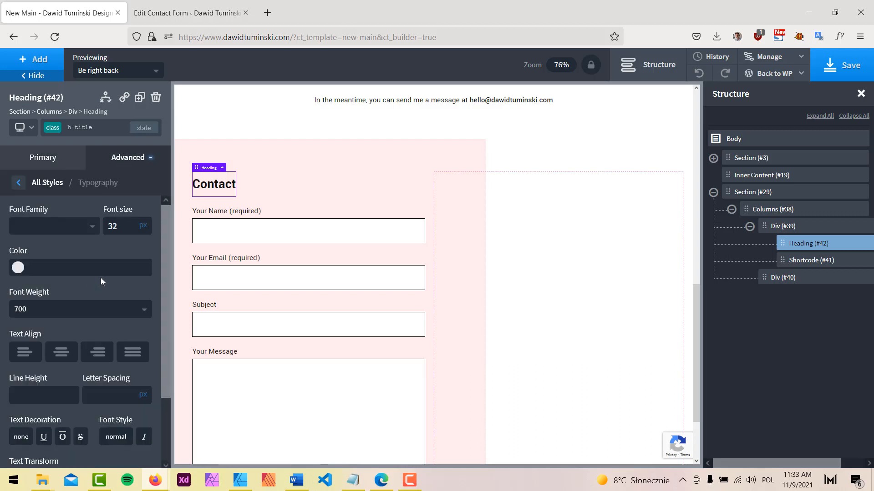
pyautogui.scroll(-2, 100, 277)
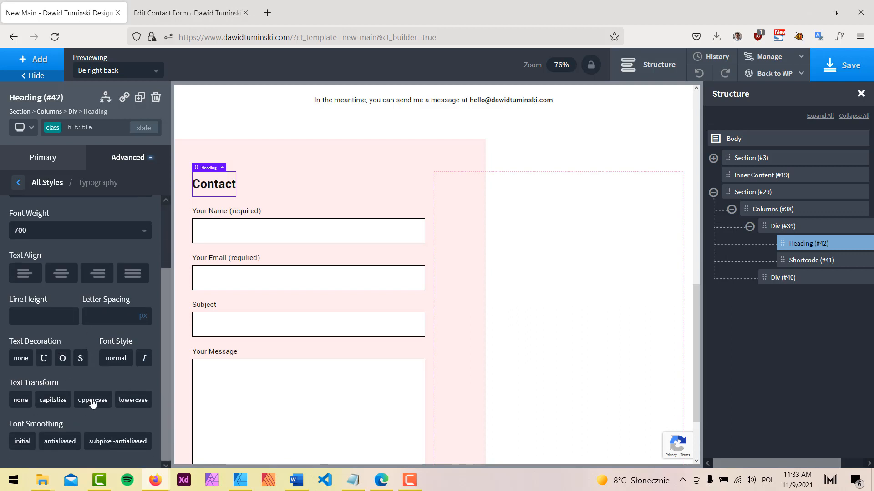
pyautogui.click(93, 401)
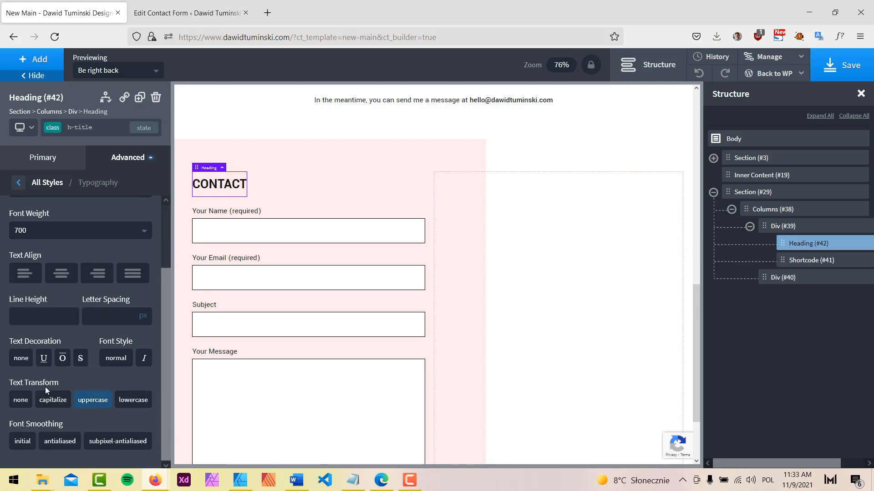
# Step: Add the existing mrg-btm-s class to the Contact heading and check that class's size and spacing settings
pyautogui.click(107, 127)
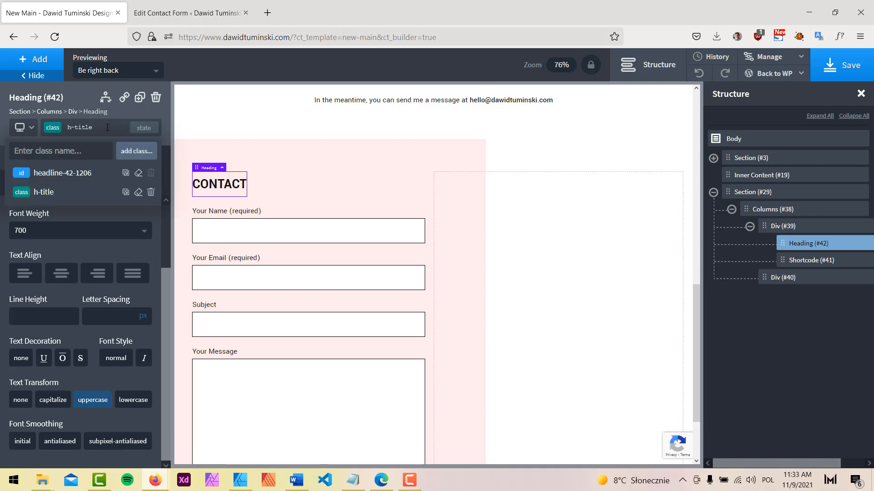
pyautogui.write('m')
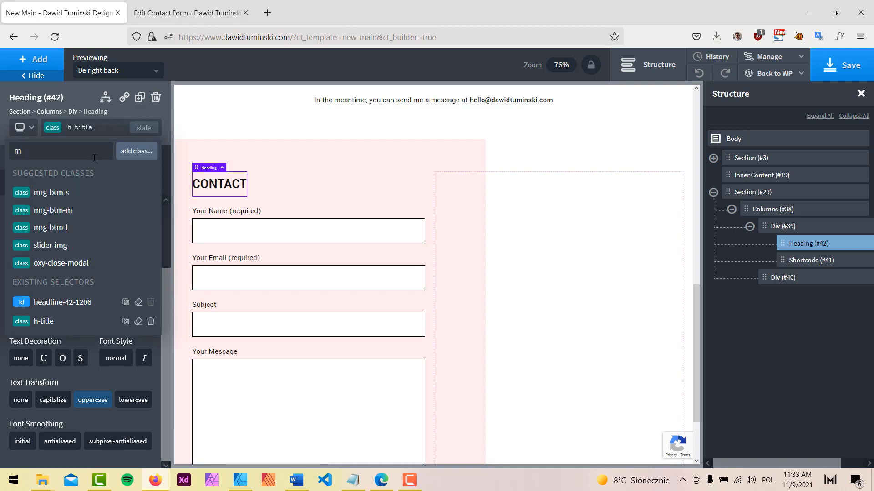
pyautogui.click(69, 195)
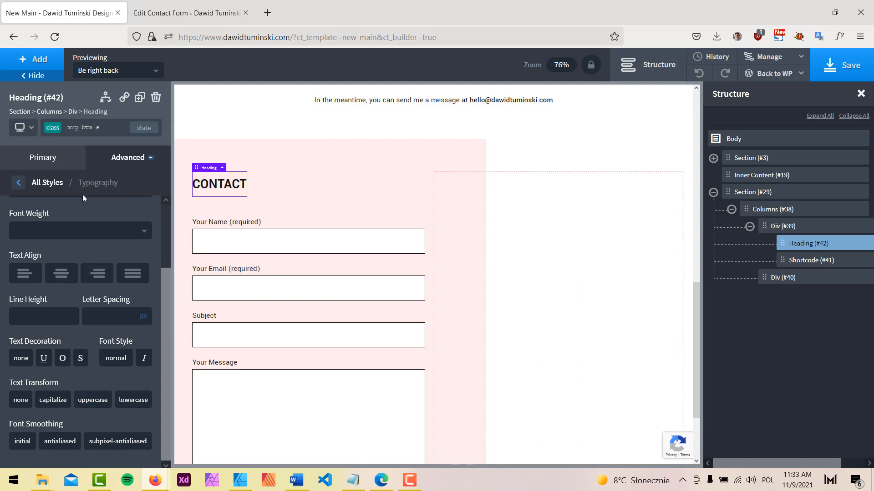
pyautogui.click(116, 157)
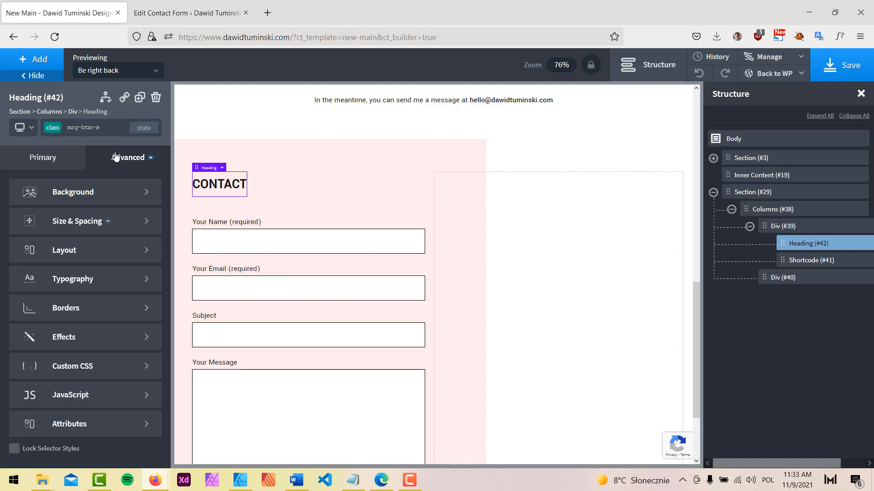
pyautogui.click(107, 220)
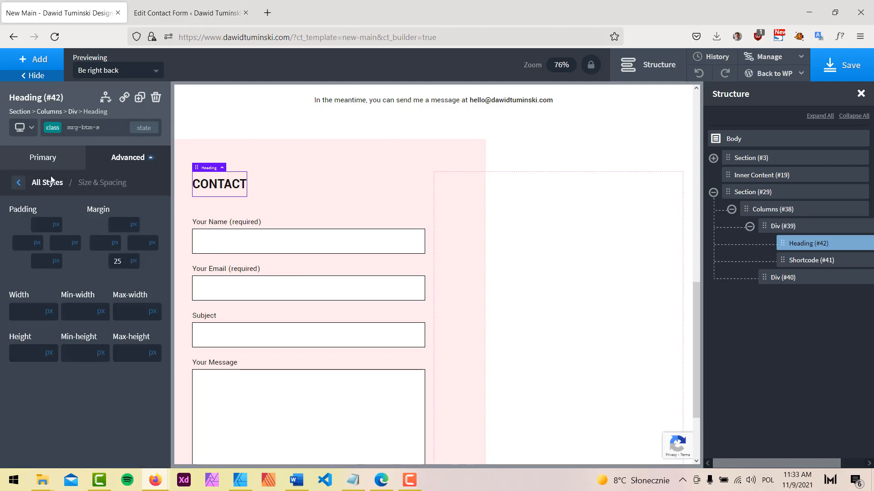
pyautogui.click(19, 184)
# Step: Make the h-title class the active selector for editing on the Contact heading again
pyautogui.click(79, 127)
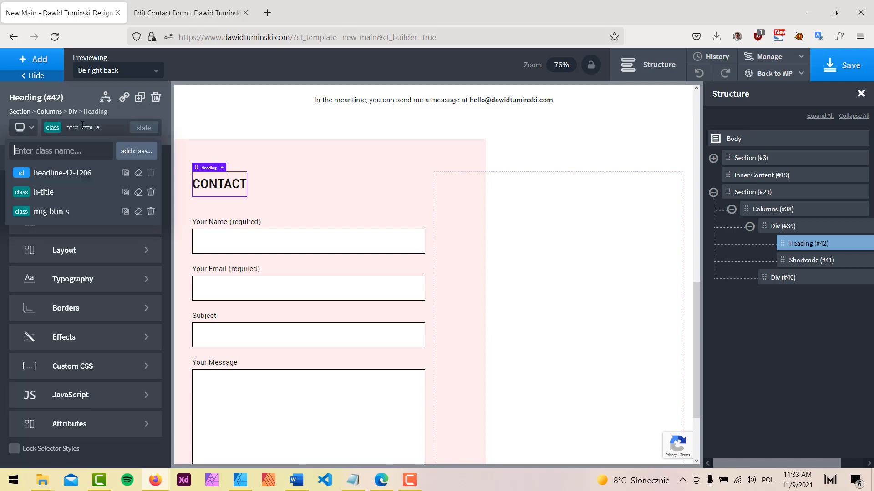
pyautogui.click(27, 214)
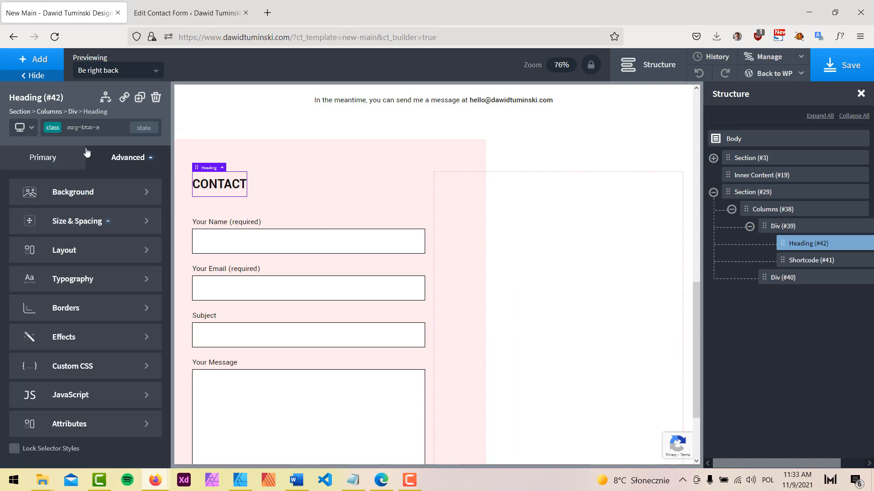
pyautogui.click(88, 135)
pyautogui.click(27, 193)
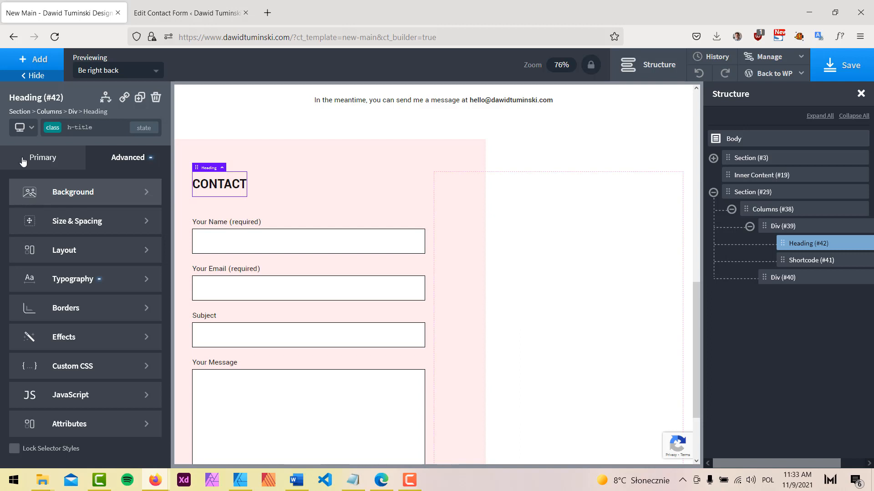
# Step: Preview the contact section at the "Less than 992px" breakpoint with the structure tree hidden
pyautogui.click(20, 131)
pyautogui.click(33, 175)
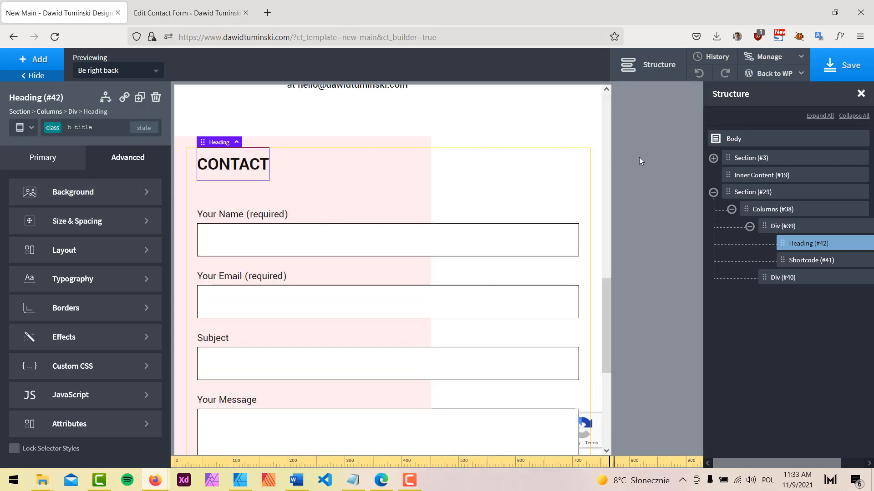
pyautogui.click(646, 64)
pyautogui.click(24, 128)
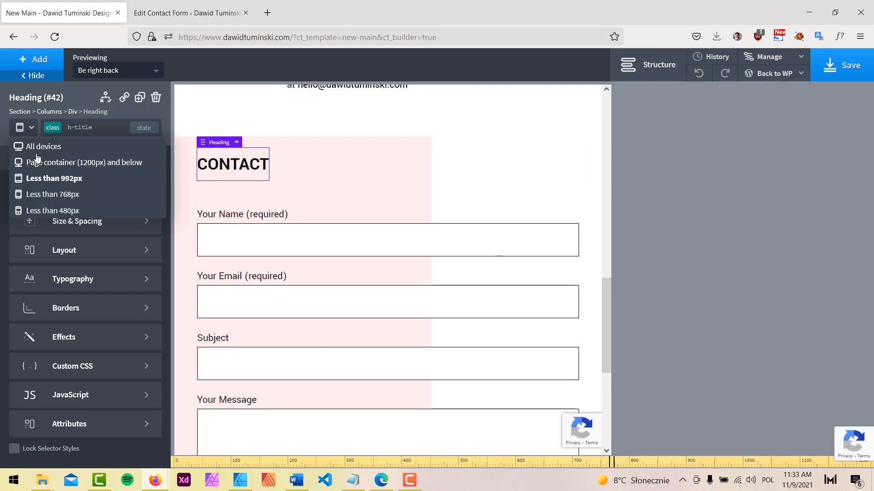
pyautogui.click(42, 178)
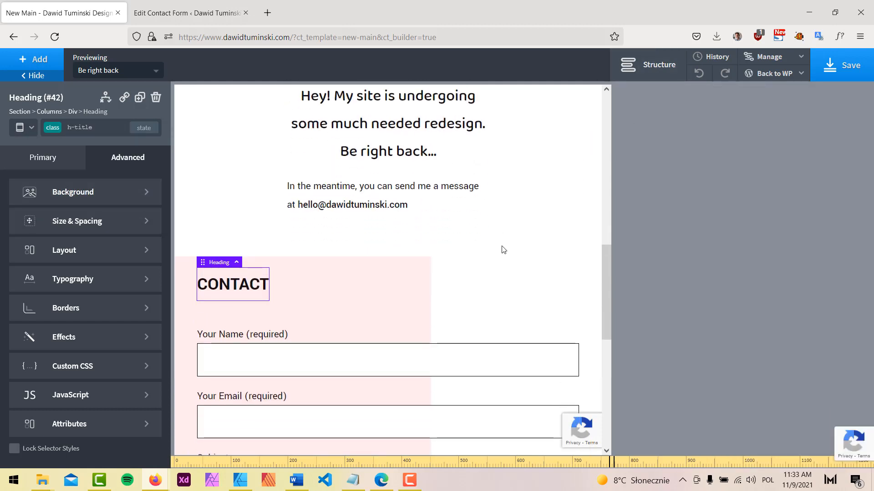
# Step: Preview the contact section at the "Less than 768px" and "Less than 480px" breakpoints, ending on "Less than 992px"
pyautogui.click(24, 131)
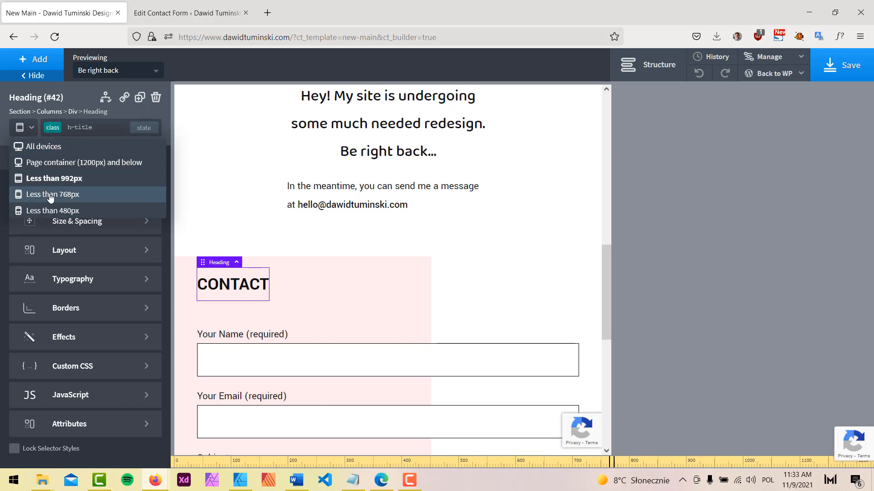
pyautogui.click(50, 195)
pyautogui.click(29, 131)
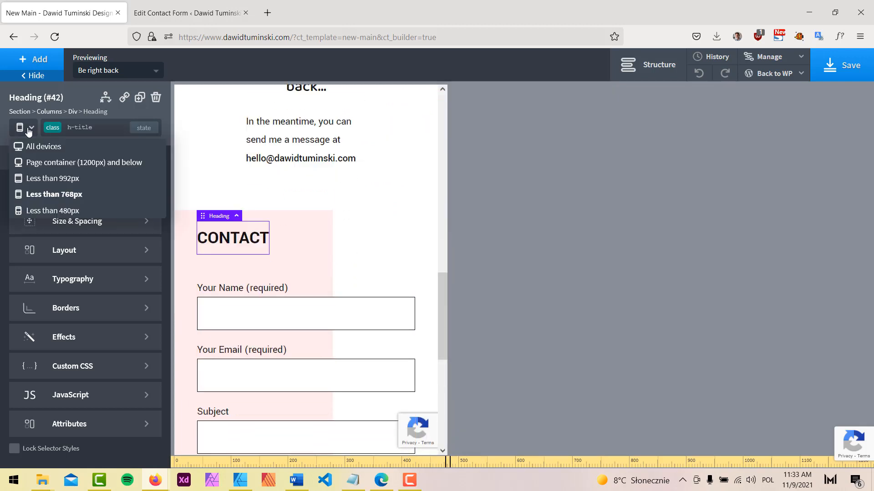
pyautogui.click(53, 210)
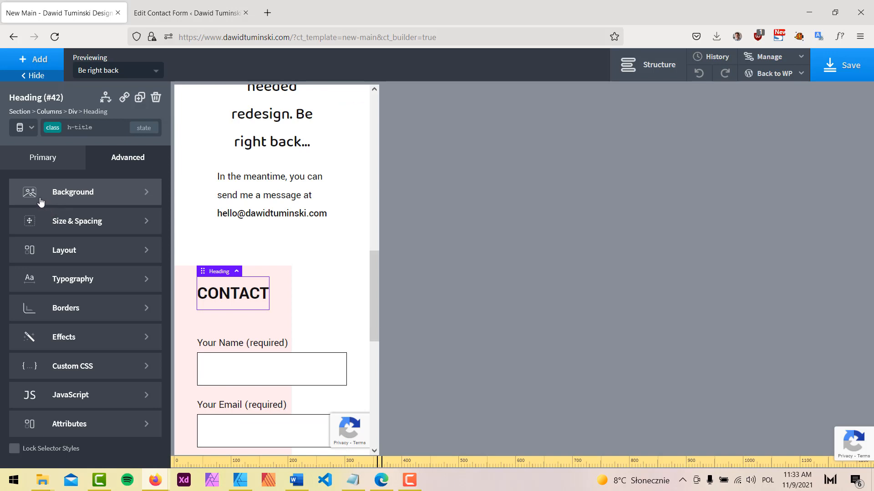
pyautogui.click(31, 132)
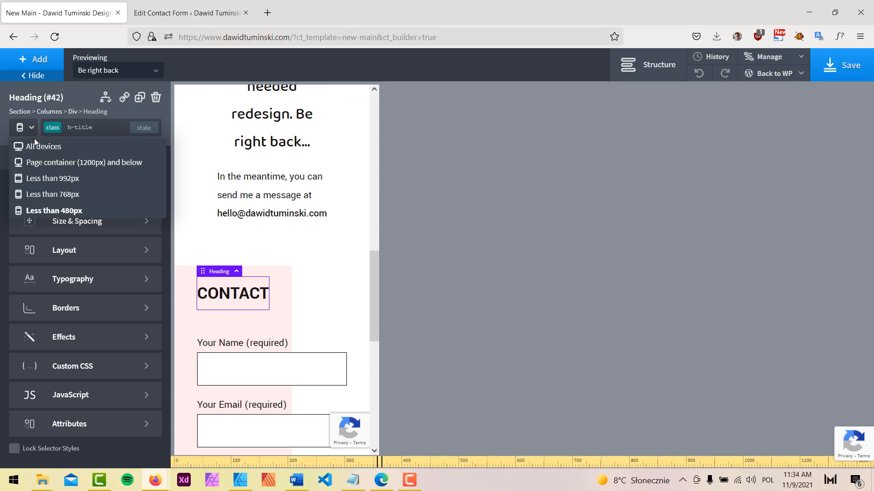
pyautogui.click(40, 180)
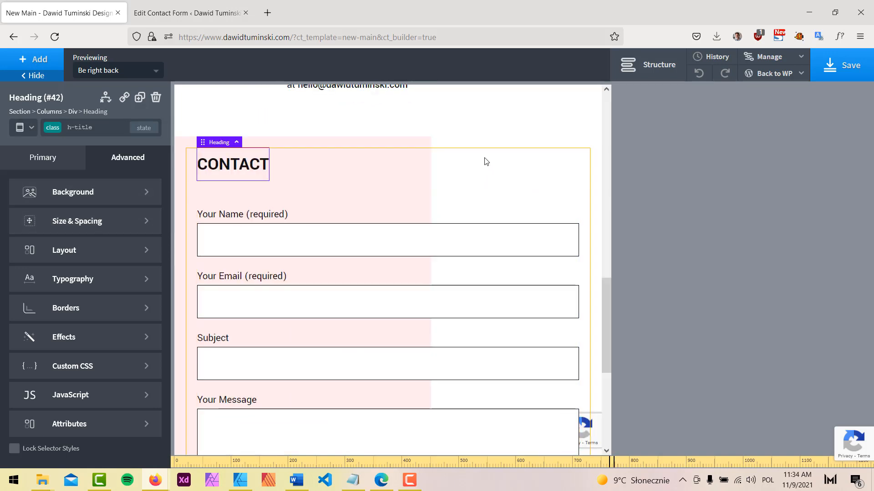
# Step: Examine the page from the hero down to the contact form at "Less than 992px", comparing the backgrounds behind the content
pyautogui.scroll(-5, 522, 233)
pyautogui.scroll(5, 521, 233)
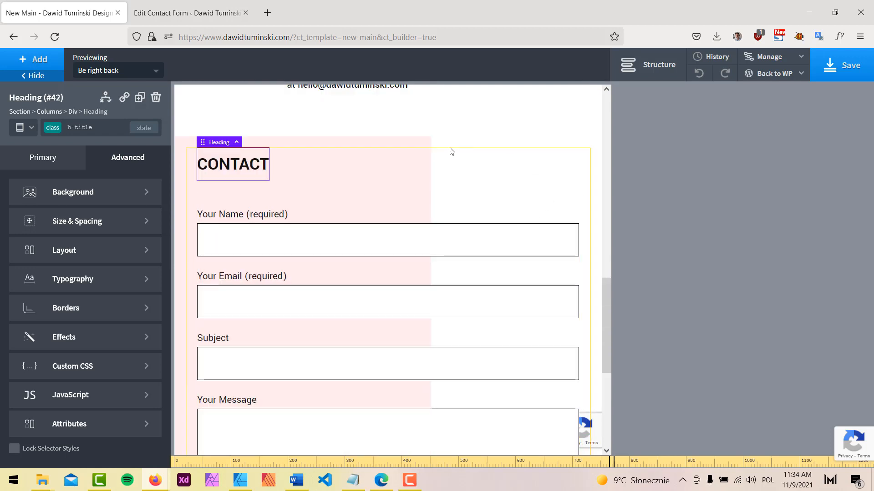
pyautogui.click(23, 128)
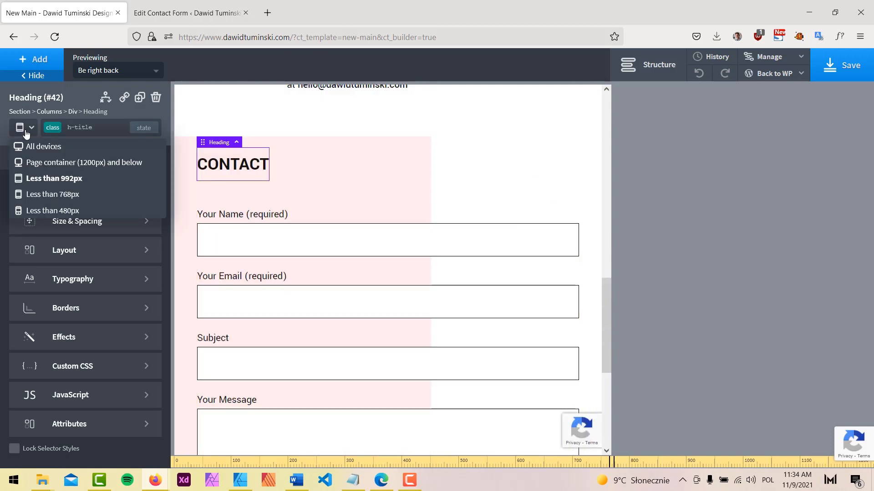
pyautogui.click(67, 179)
pyautogui.scroll(10, 501, 185)
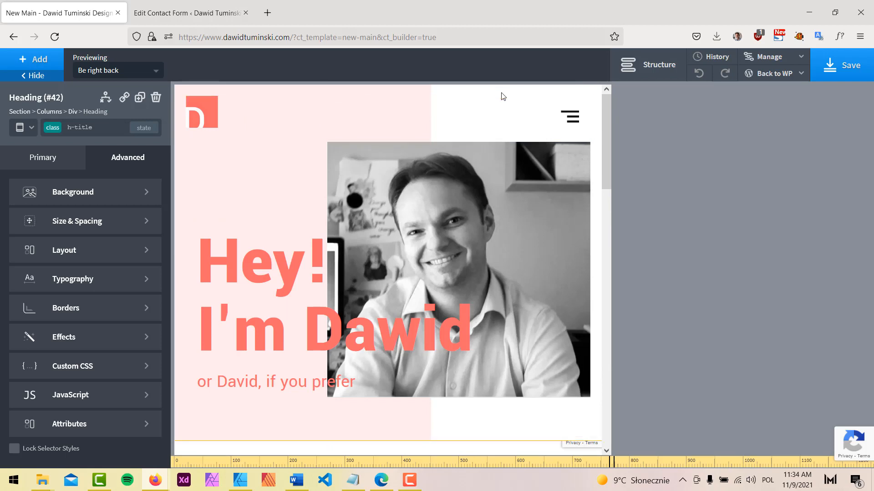
pyautogui.scroll(-10, 558, 249)
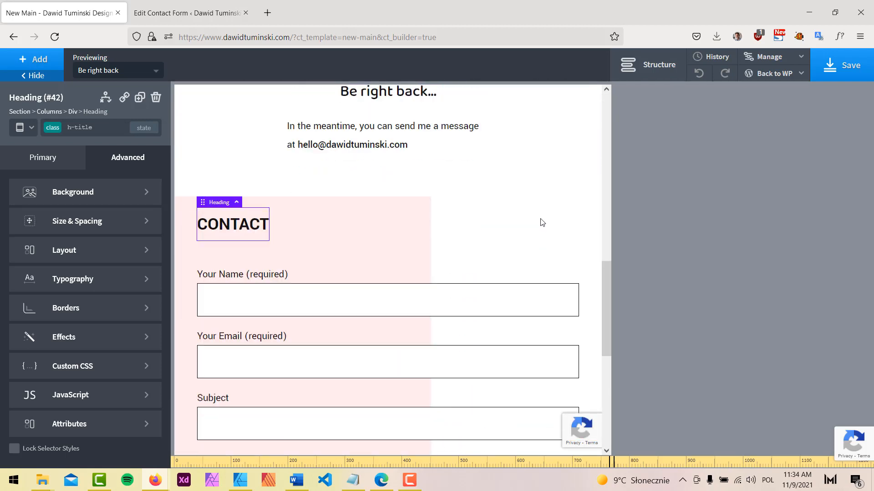
pyautogui.scroll(-6, 541, 225)
pyautogui.scroll(5, 542, 214)
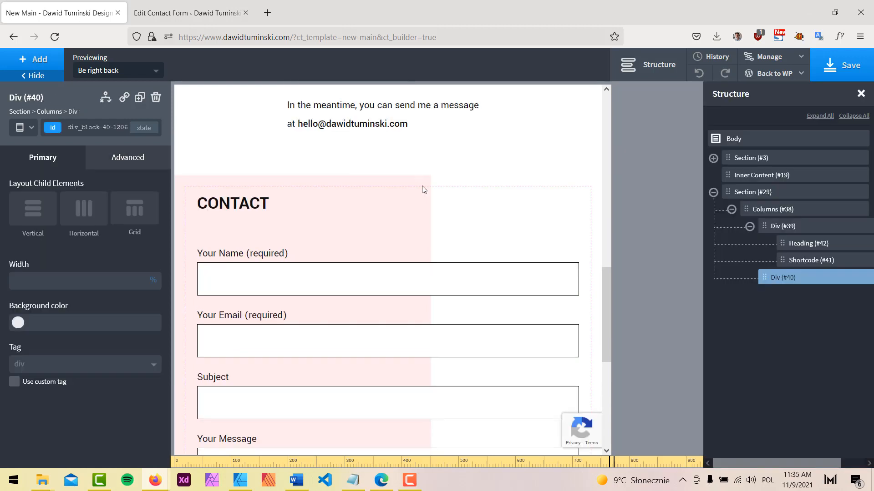
# Step: At "Less than 992px", set Section (#29)'s first background gradient colour to the soft pink from New Design and remove the second gradient colour
pyautogui.click(20, 129)
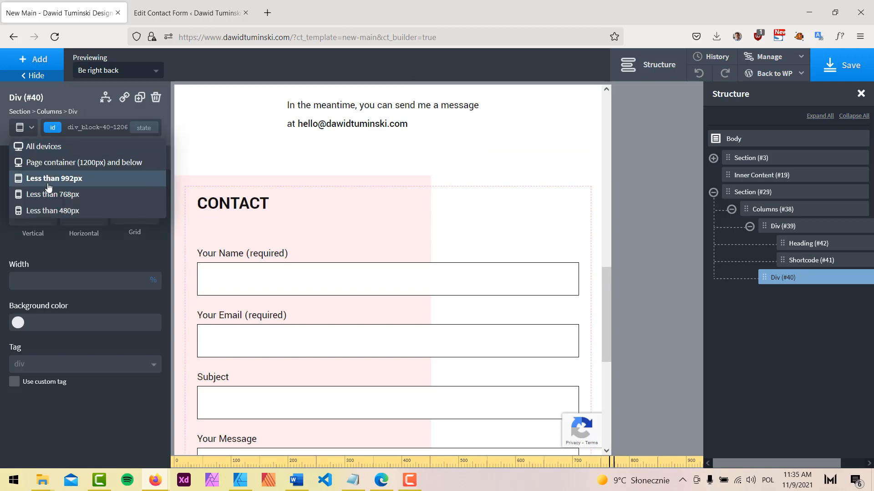
pyautogui.click(750, 197)
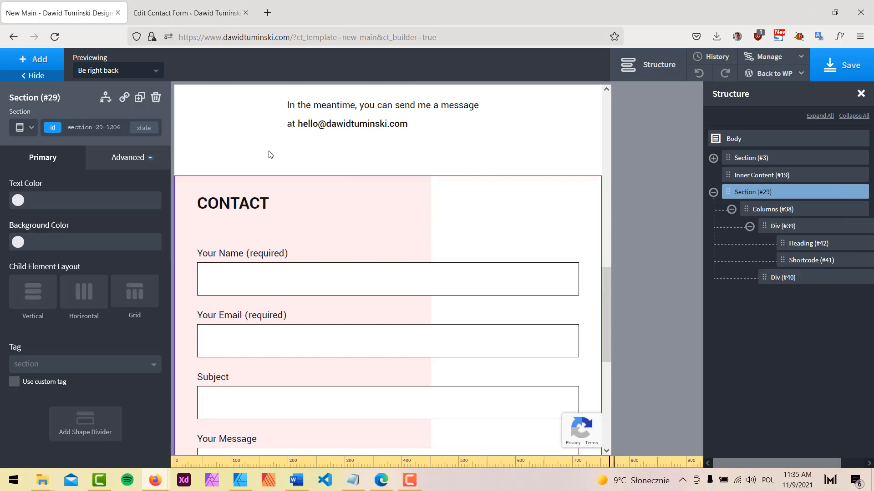
pyautogui.click(139, 165)
pyautogui.click(113, 188)
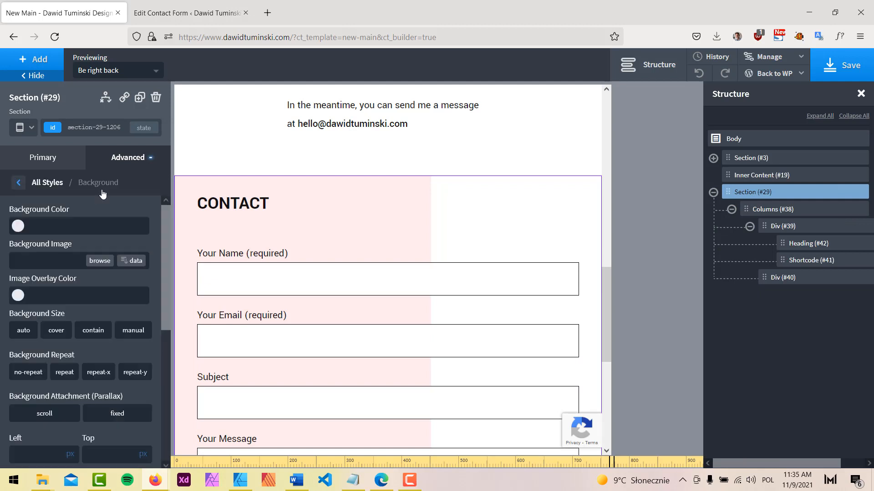
pyautogui.scroll(-5, 140, 282)
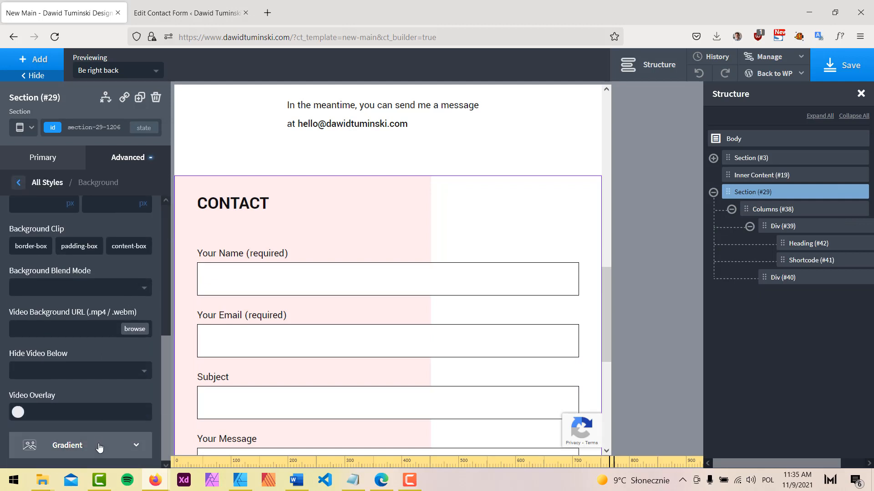
pyautogui.click(100, 446)
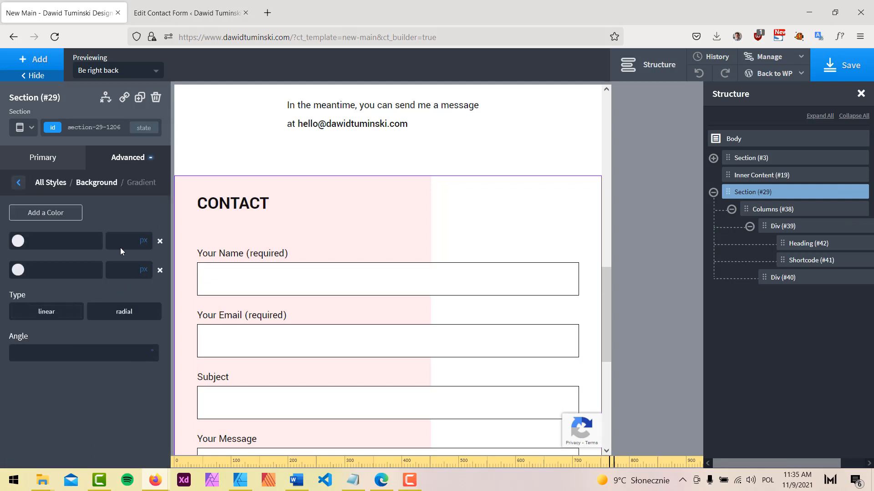
pyautogui.click(17, 241)
pyautogui.scroll(-1, 87, 336)
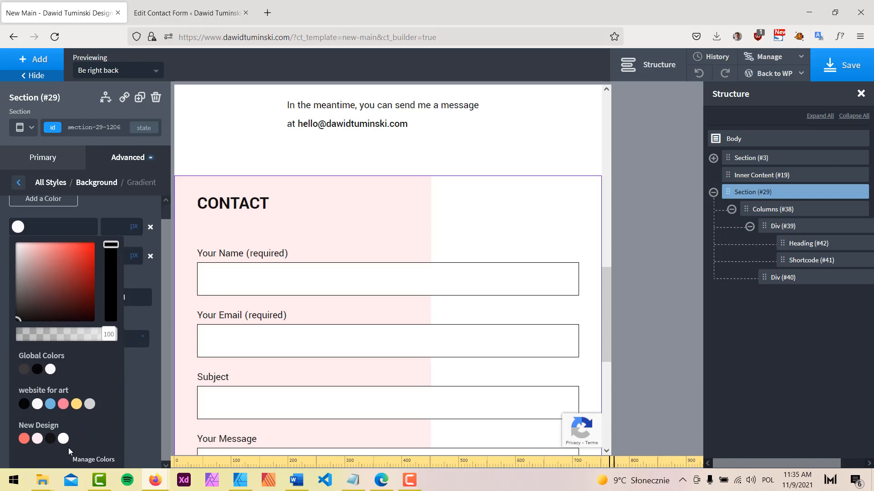
pyautogui.click(38, 439)
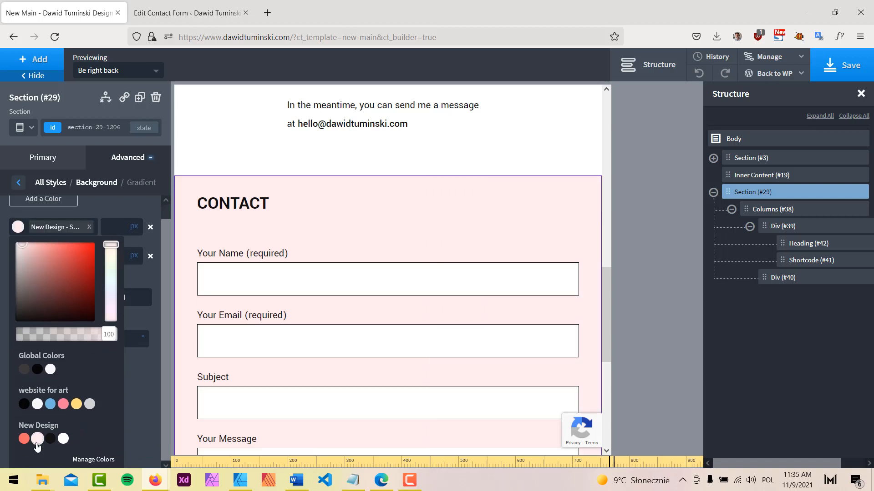
pyautogui.click(122, 207)
pyautogui.click(160, 271)
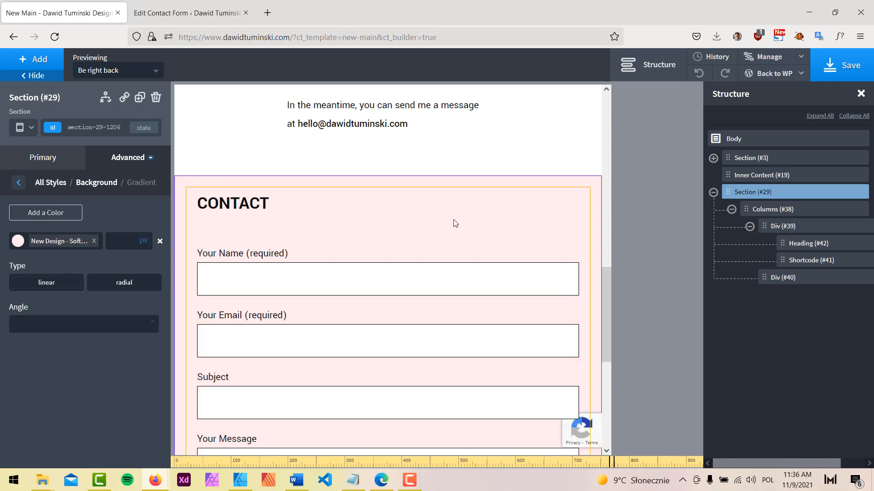
# Step: Set the top container padding of Section (#29) to 75 px at the "Less than 992px" breakpoint
pyautogui.click(132, 157)
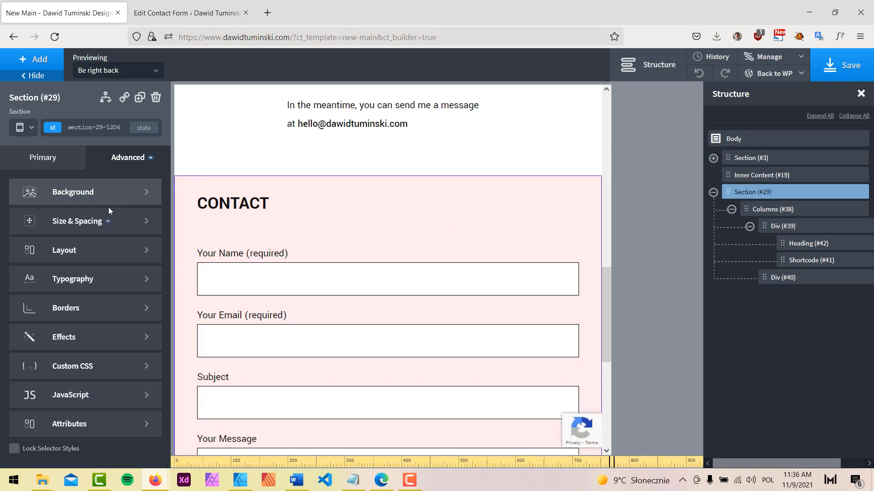
pyautogui.click(108, 220)
pyautogui.doubleClick(82, 222)
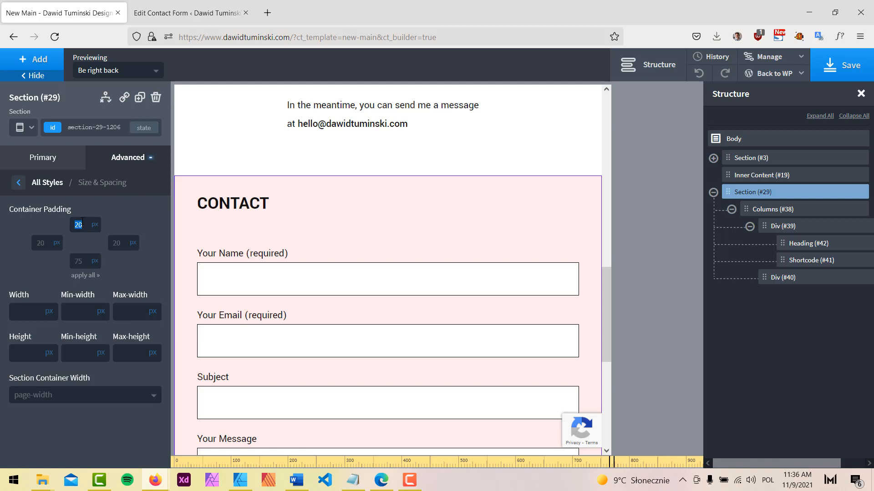
pyautogui.write('75')
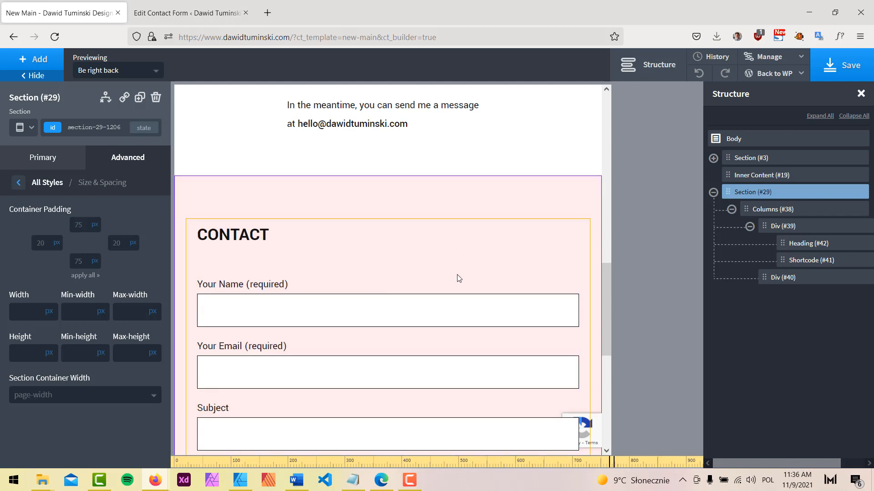
# Step: Check the contact section's pink background and padding at the 992px, 768px and 480px breakpoints, ending on "All devices"
pyautogui.scroll(-4, 480, 205)
pyautogui.click(27, 131)
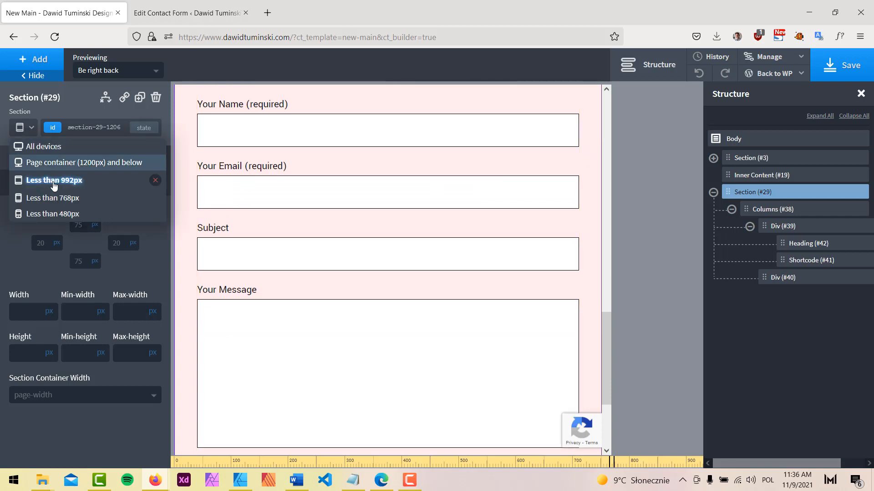
pyautogui.click(37, 214)
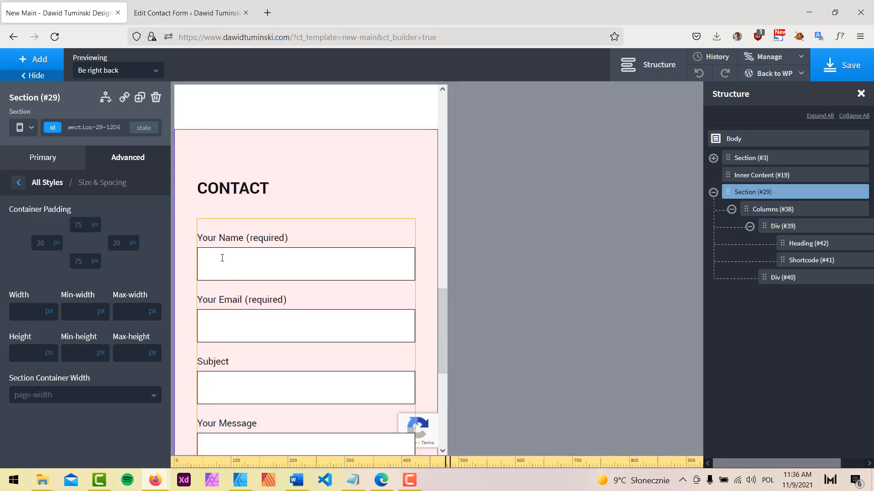
pyautogui.click(23, 128)
pyautogui.click(46, 215)
pyautogui.scroll(-4, 273, 194)
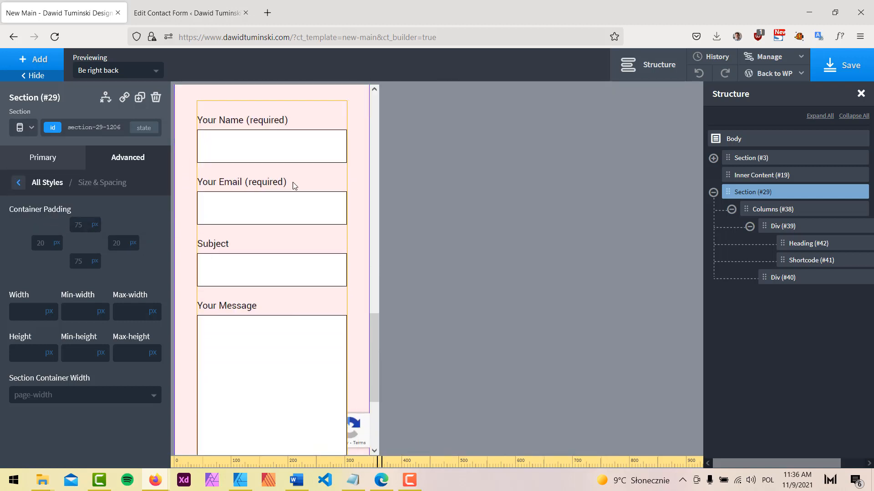
pyautogui.click(20, 128)
pyautogui.click(31, 145)
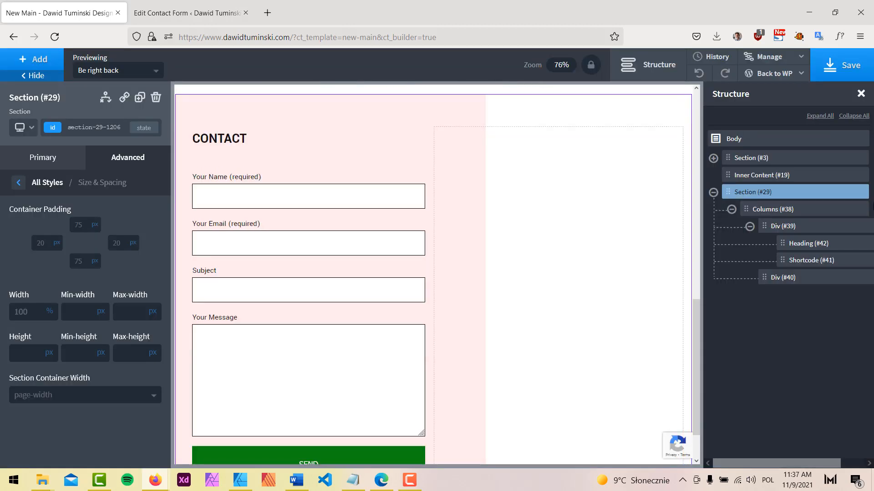
# Step: Add a Text element inside Div (#39) and place it between the Contact heading and the form shortcode
pyautogui.click(801, 226)
pyautogui.click(33, 60)
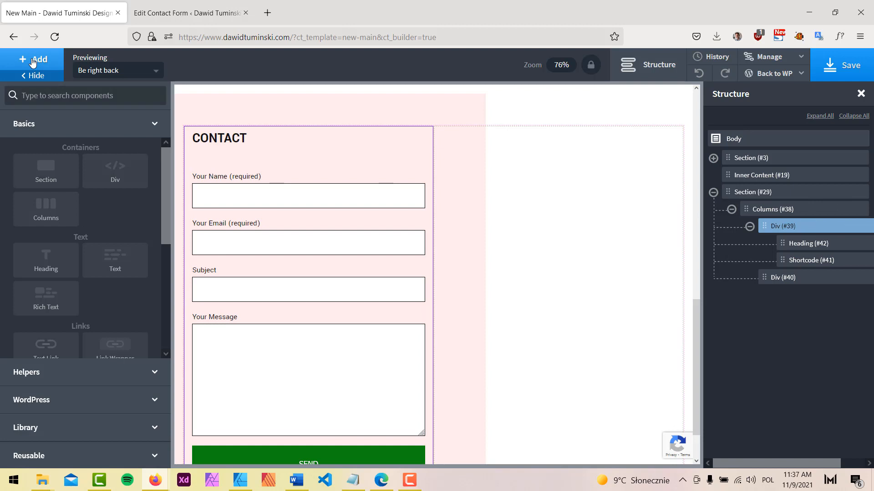
pyautogui.write('text')
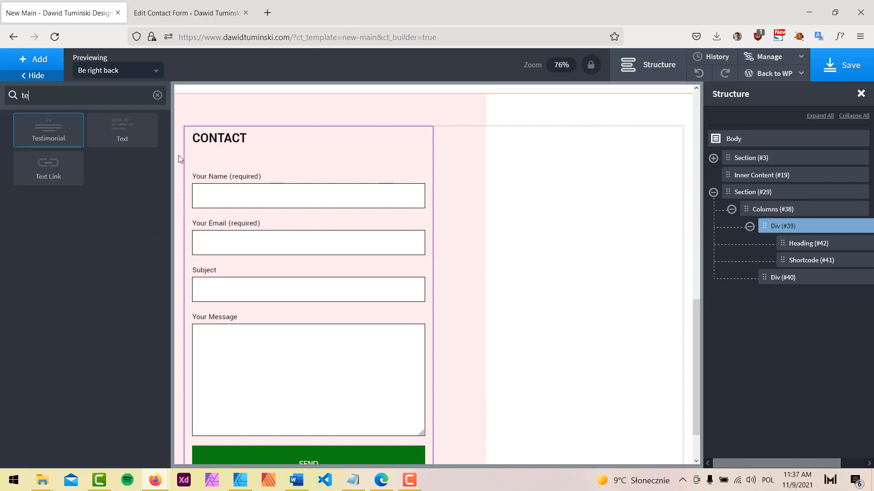
pyautogui.click(129, 141)
pyautogui.moveTo(782, 277); pyautogui.dragTo(785, 258)
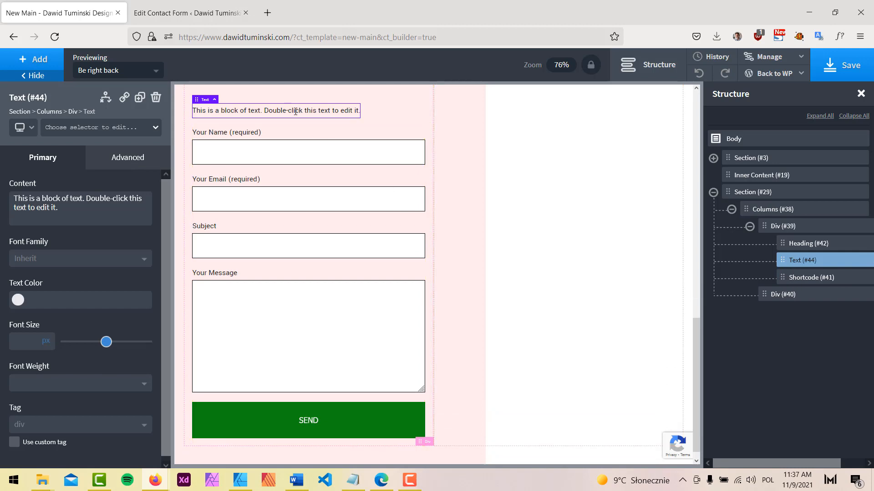
# Step: Switch to the Affinity Designer mockup and check the font size of the intro paragraph below the Contact heading
pyautogui.click(249, 482)
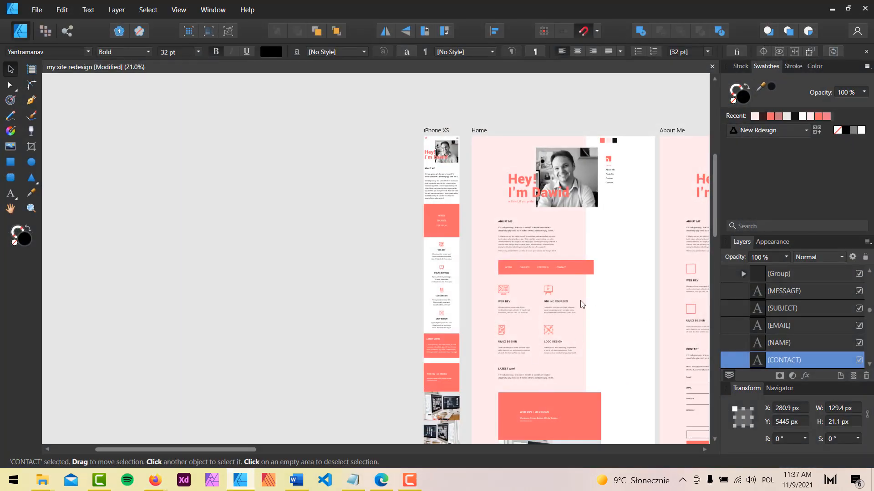
pyautogui.moveTo(583, 305); pyautogui.dragTo(367, 64)
pyautogui.moveTo(313, 328); pyautogui.dragTo(368, 147)
pyautogui.press('alt')
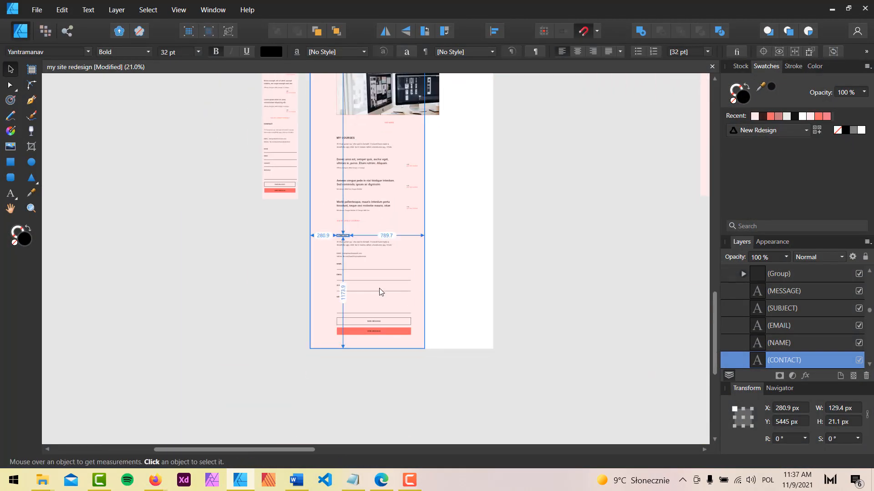
pyautogui.scroll(10, 382, 288)
pyautogui.moveTo(308, 148); pyautogui.dragTo(529, 290)
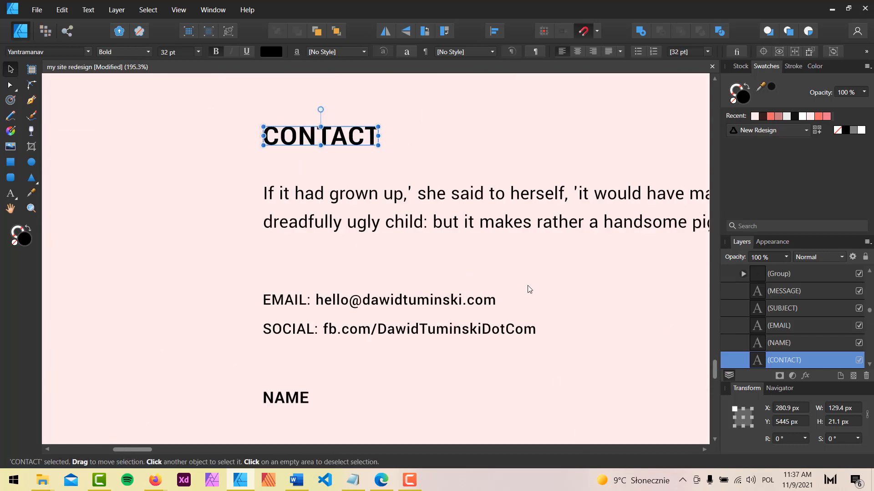
pyautogui.click(495, 204)
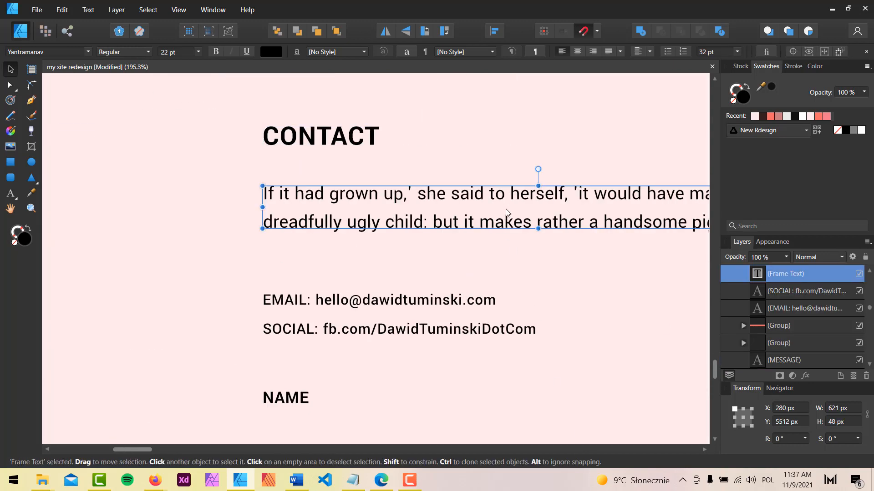
# Step: Return to the page builder in Firefox and set the new text element's font size to 22 px
pyautogui.click(832, 9)
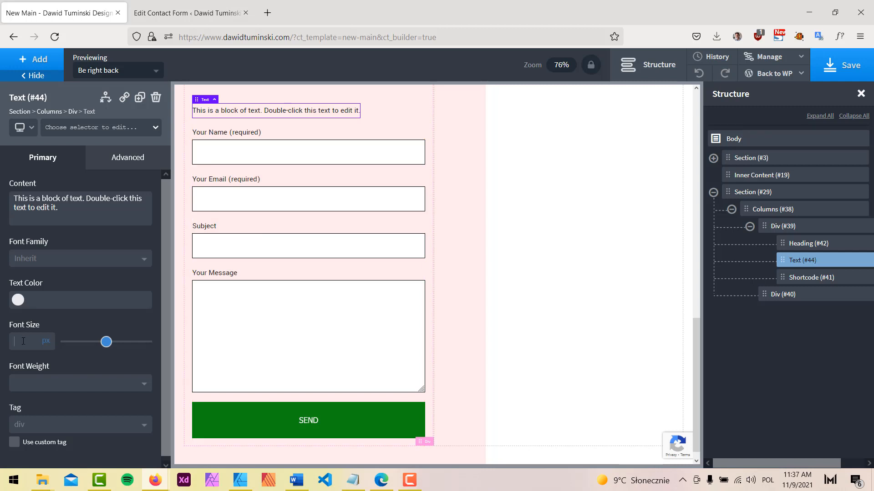
pyautogui.write('22')
pyautogui.scroll(3, 283, 250)
# Step: Replace the new text element's content with "You can contac tme using the form below, via Facebook or dropping me a line directly through my email address."
pyautogui.doubleClick(283, 250)
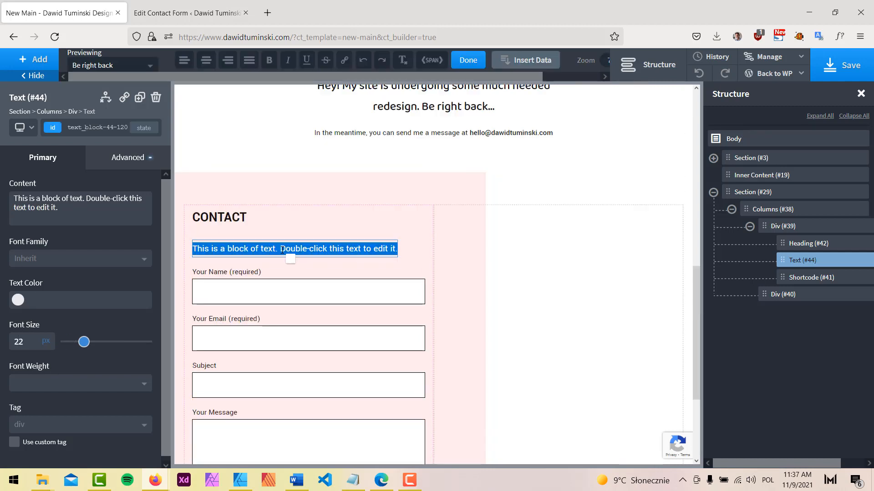
pyautogui.tripleClick(76, 207)
pyautogui.write('YOu c')
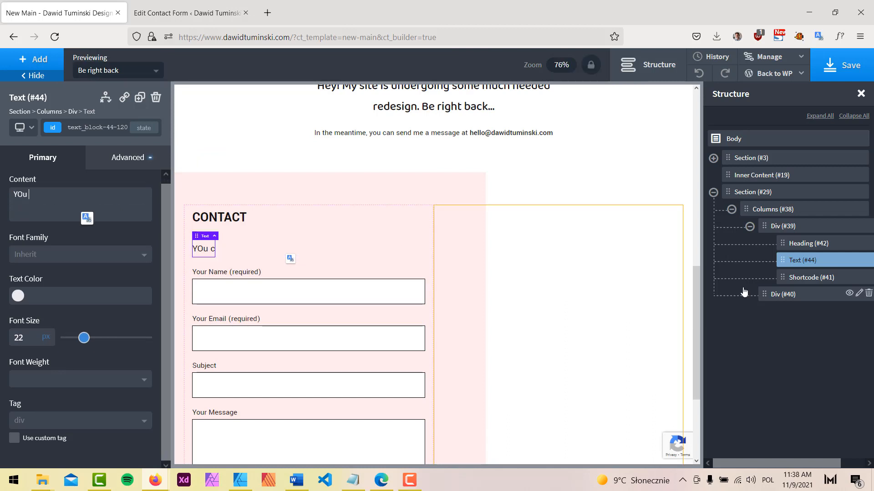
pyautogui.press('BackSpace')
pyautogui.press('BackSpace')
pyautogui.press('BackSpace')
pyautogui.press('BackSpace')
pyautogui.write('ou can')
pyautogui.write('co')
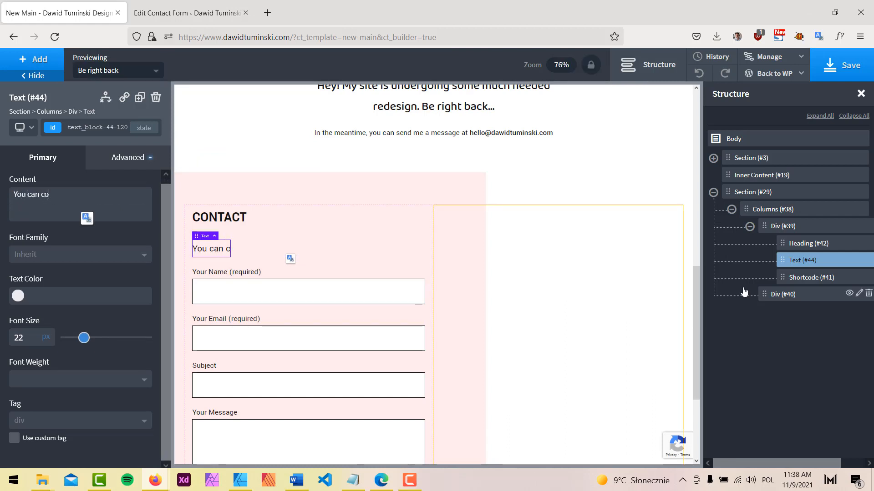
pyautogui.write('ntac tme usi')
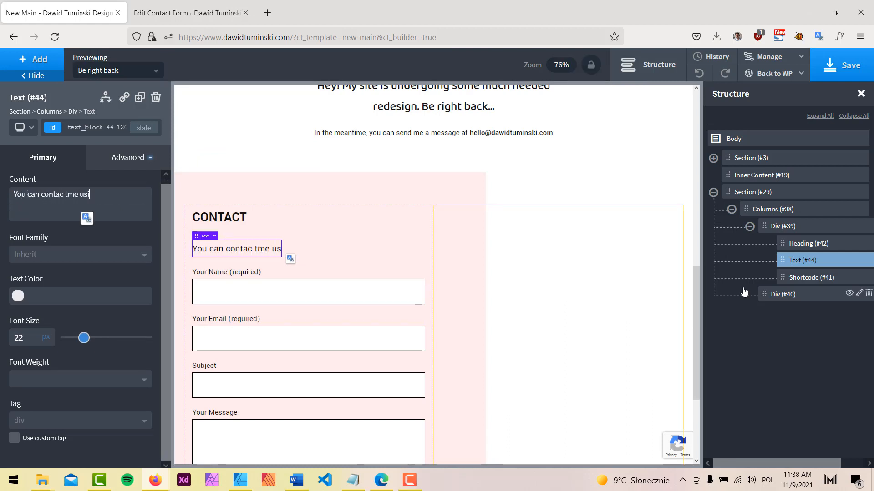
pyautogui.write('ng the form below')
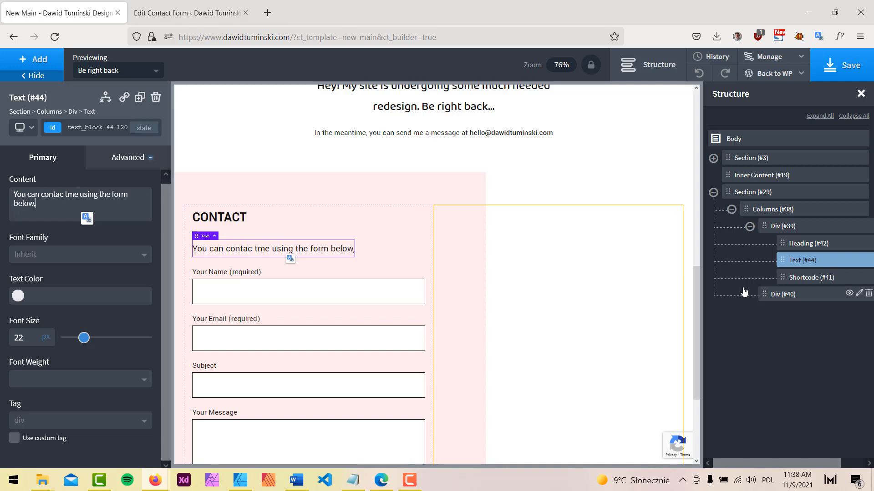
pyautogui.write(', via Facebook ')
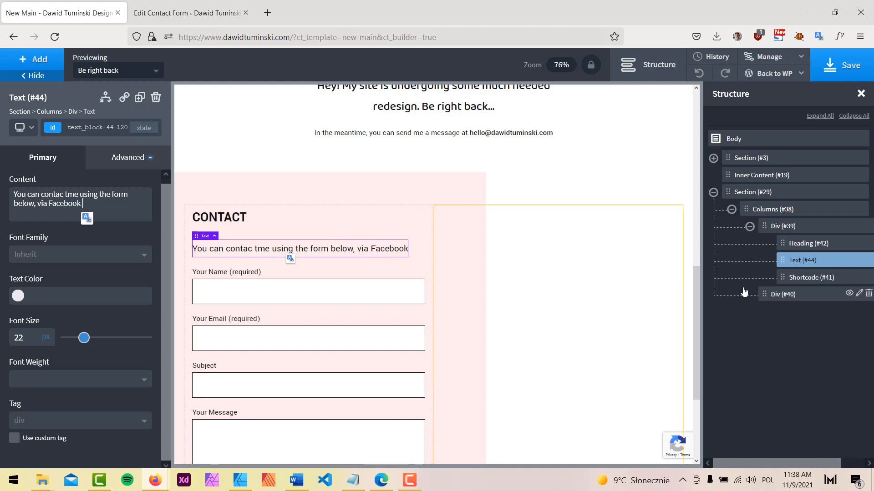
pyautogui.write('or dr')
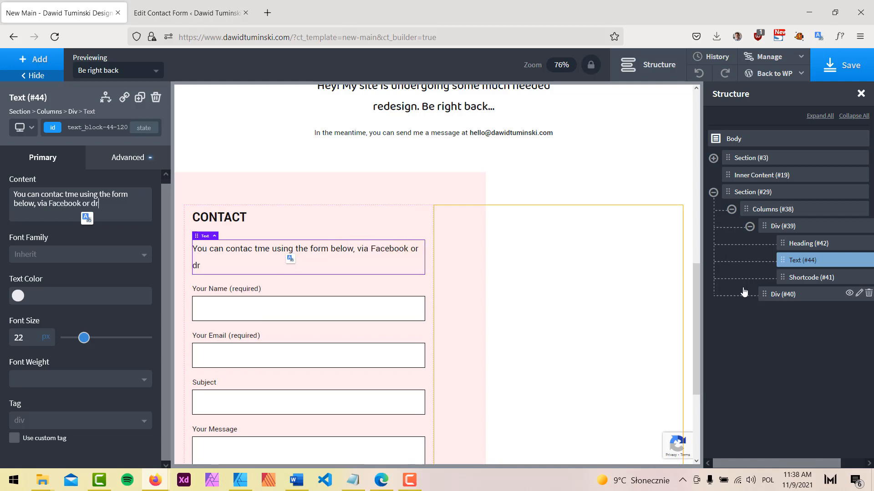
pyautogui.write('opping me a line')
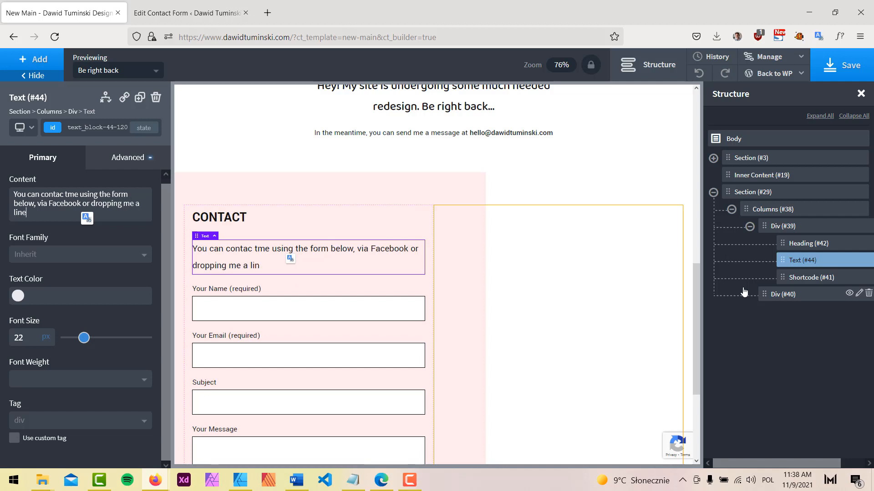
pyautogui.write(' directly thr')
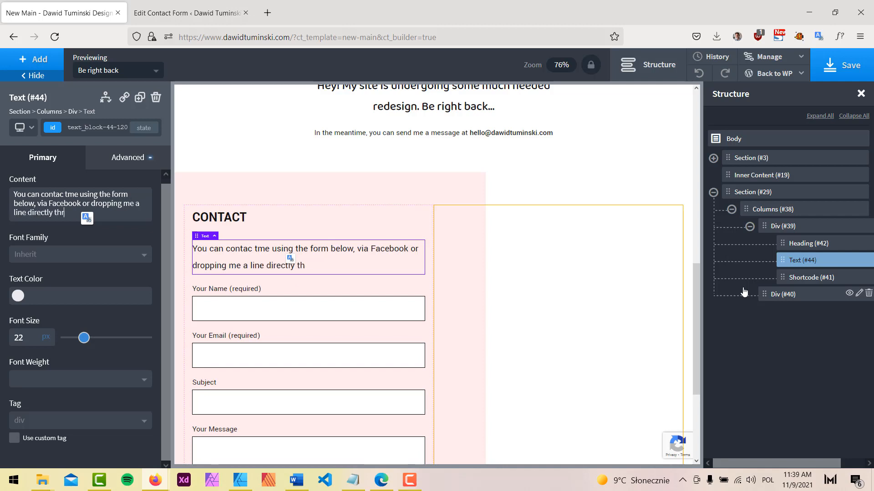
pyautogui.write('ough my email a')
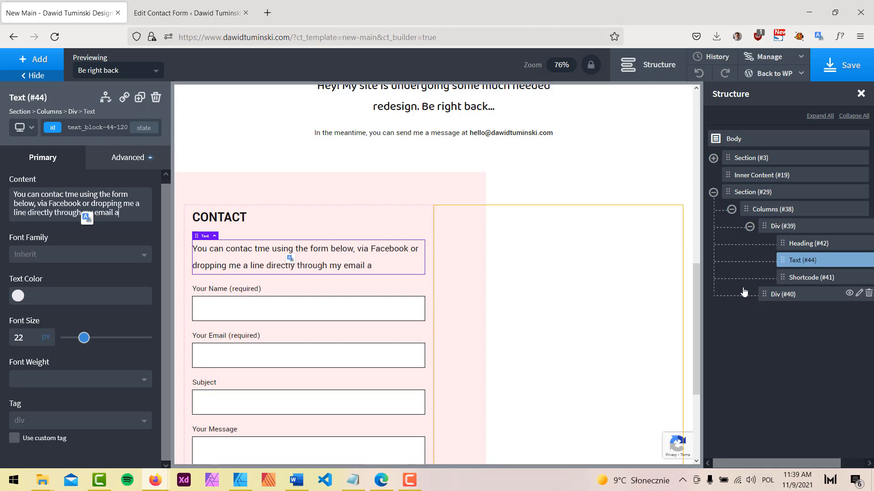
pyautogui.write('ddress.')
# Step: Correct "contac tme" to "contact me" in the intro paragraph below the Contact heading
pyautogui.click(33, 75)
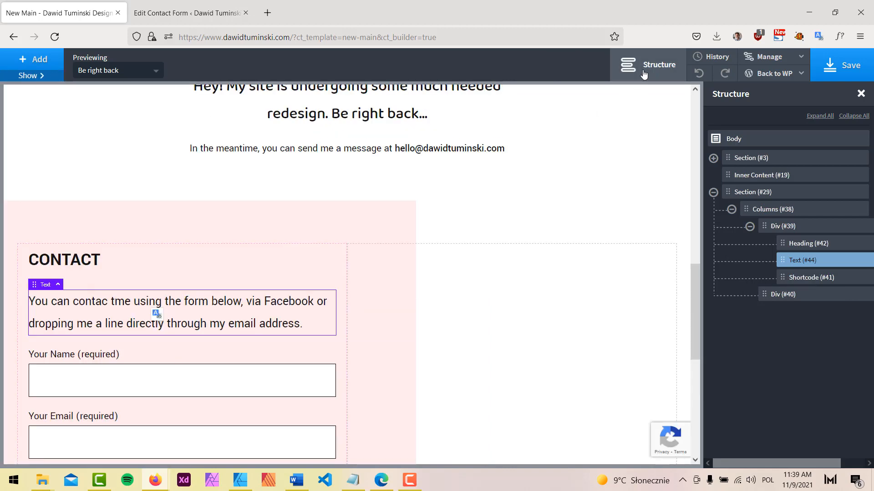
pyautogui.click(629, 65)
pyautogui.click(692, 209)
pyautogui.scroll(-3, 686, 293)
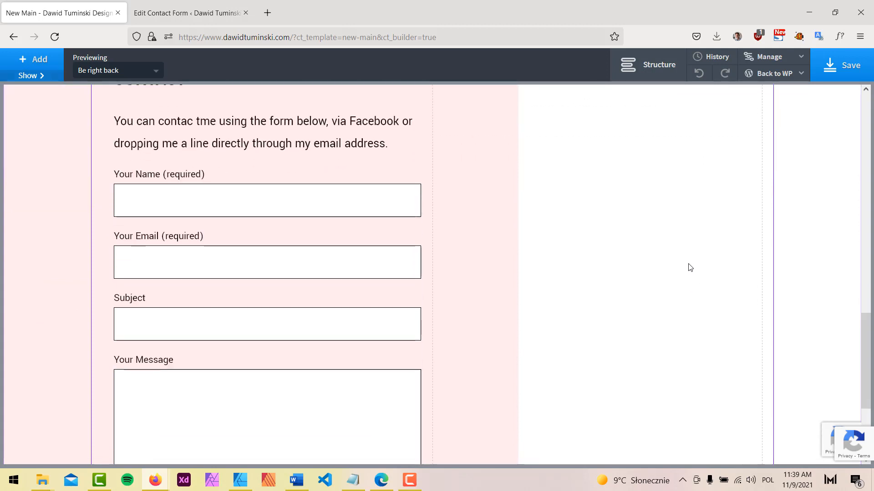
pyautogui.scroll(2, 687, 269)
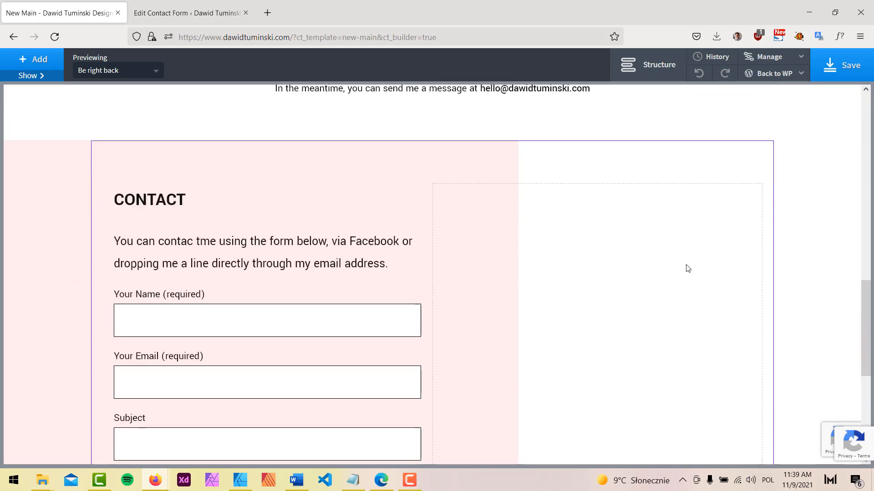
pyautogui.doubleClick(185, 243)
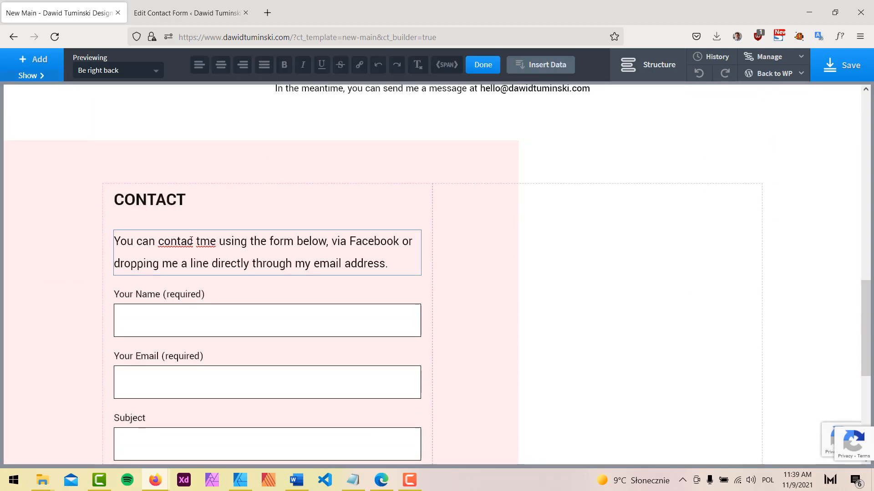
pyautogui.click(192, 241)
pyautogui.press('BackSpace')
pyautogui.write('c')
pyautogui.press('Delete')
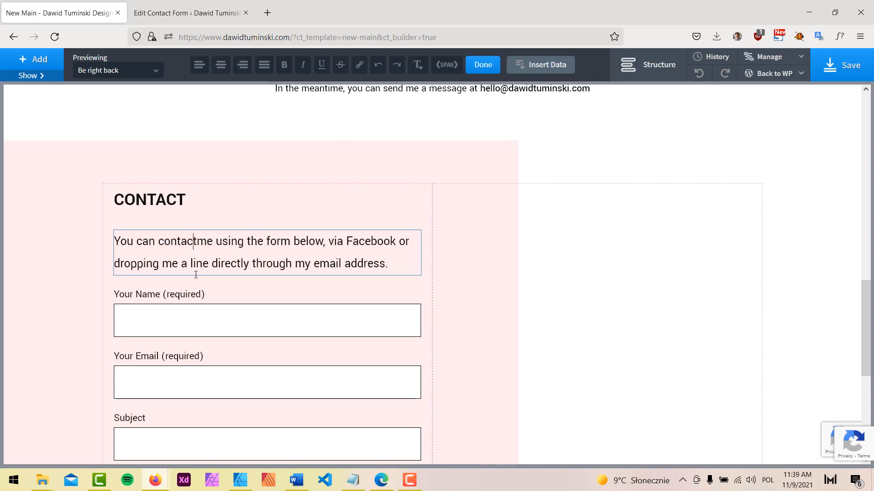
pyautogui.press('Escape')
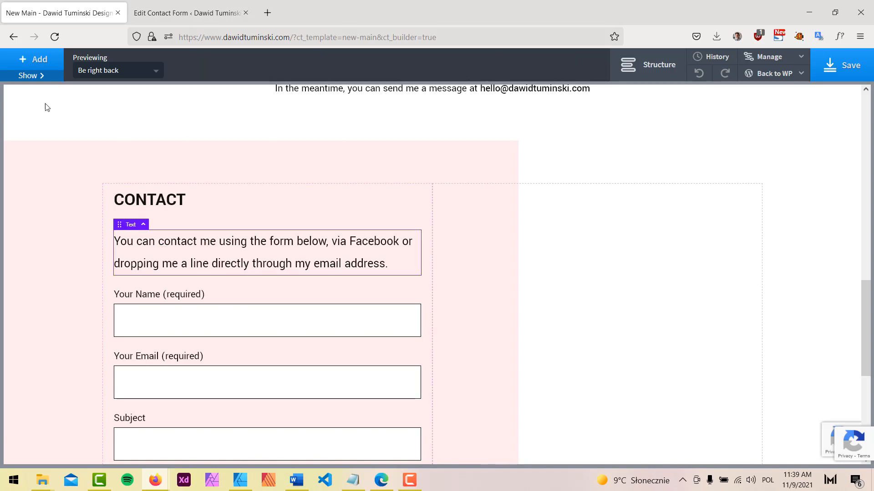
# Step: Assign the class mrg-btm-s to the intro paragraph, Text (#44), to add space below it
pyautogui.click(651, 64)
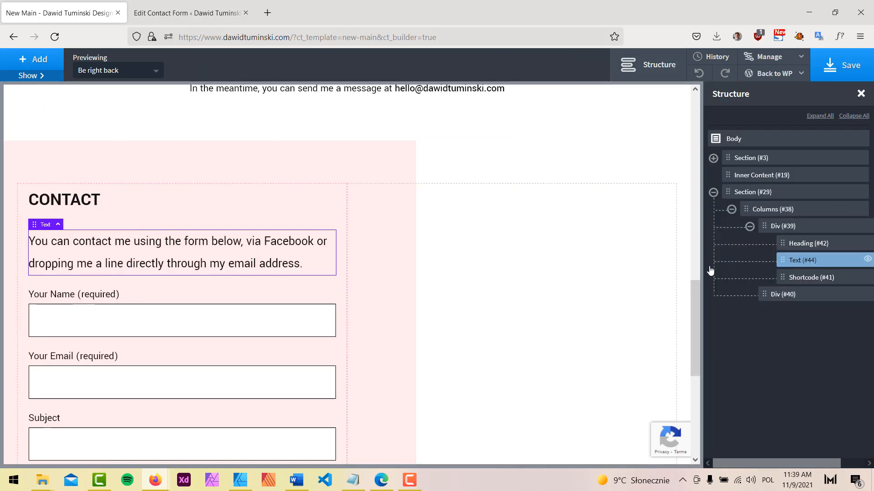
pyautogui.click(33, 75)
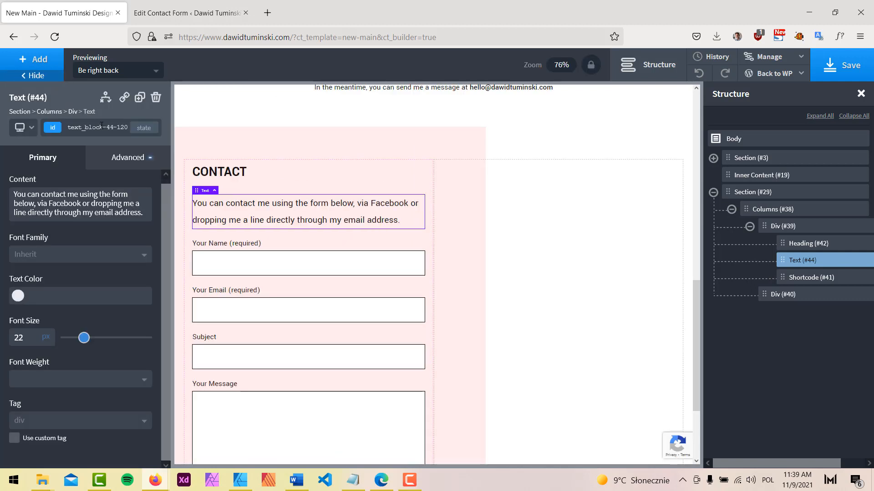
pyautogui.click(101, 127)
pyautogui.write('mr')
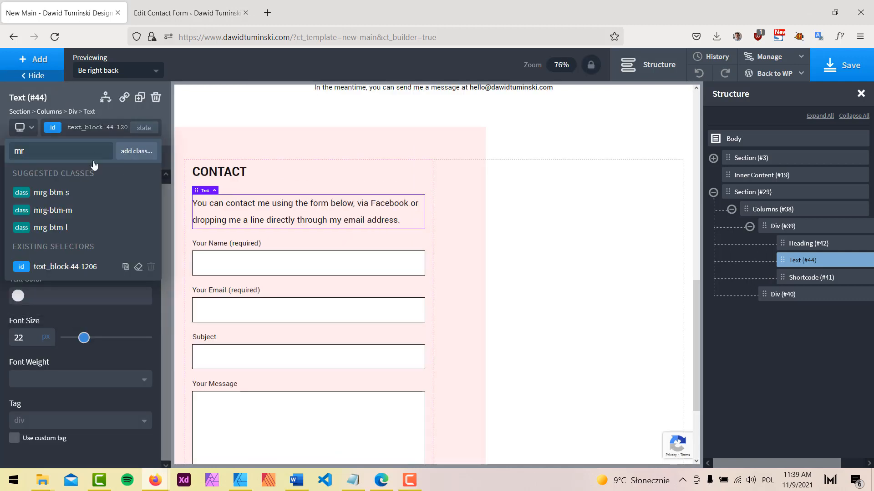
pyautogui.click(51, 192)
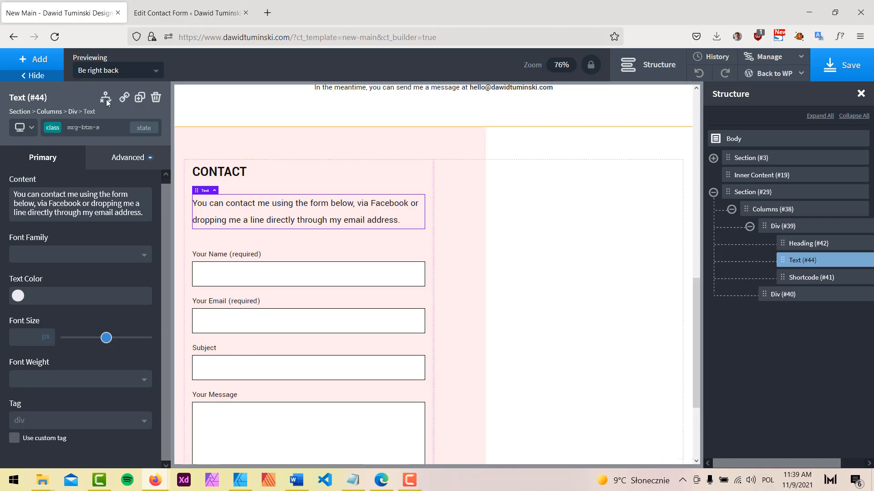
pyautogui.click(29, 75)
pyautogui.click(628, 64)
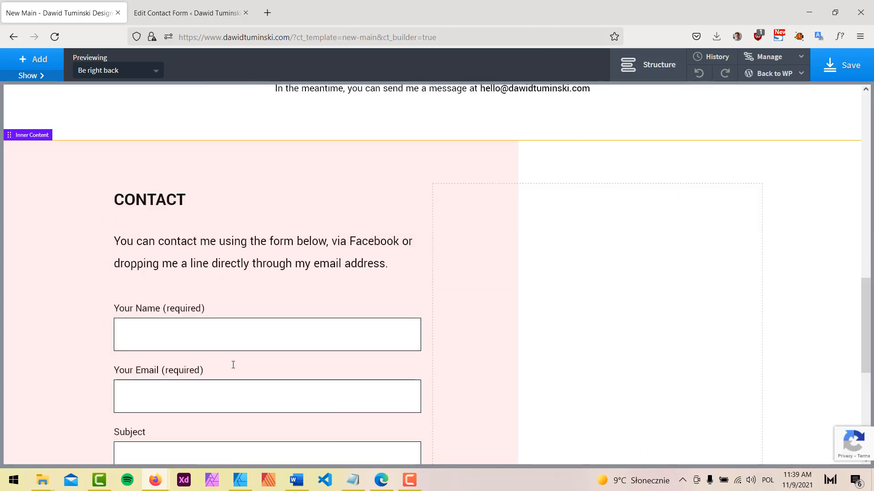
# Step: Switch to the Affinity Designer mockup and copy the EMAIL line below the intro paragraph
pyautogui.click(240, 480)
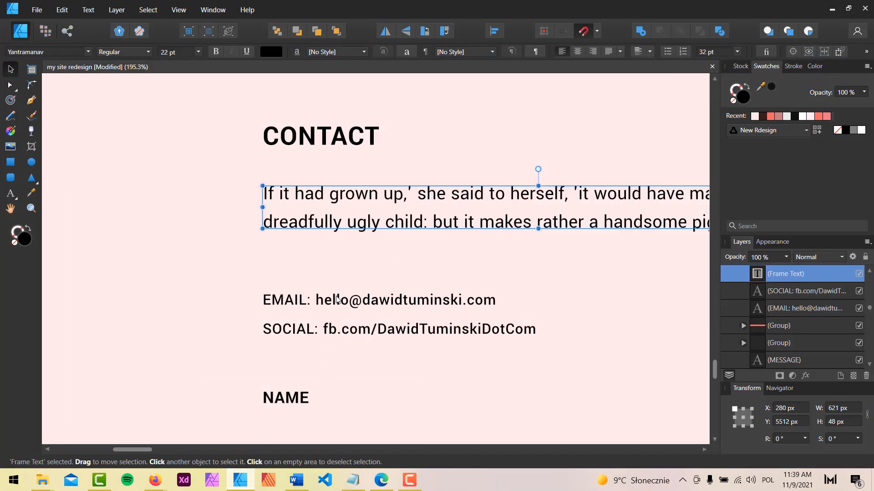
pyautogui.click(335, 300)
pyautogui.doubleClick(334, 300)
pyautogui.hotkey('ctrl', 'c')
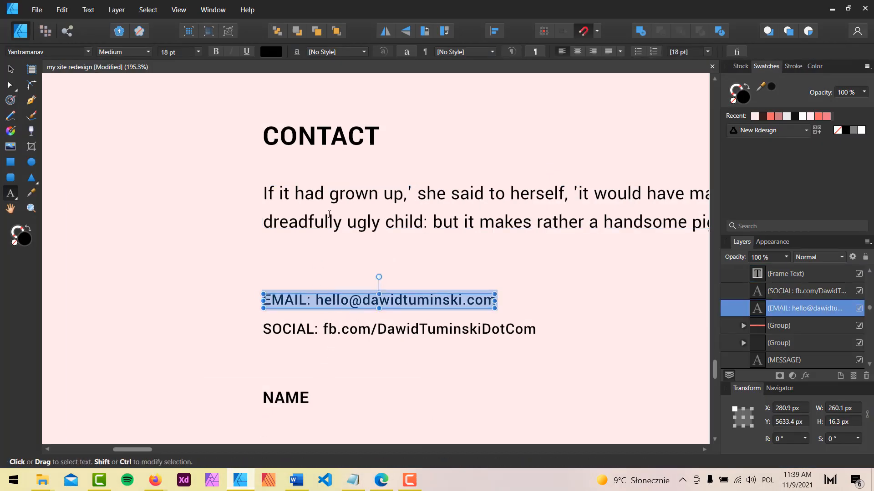
pyautogui.click(263, 195)
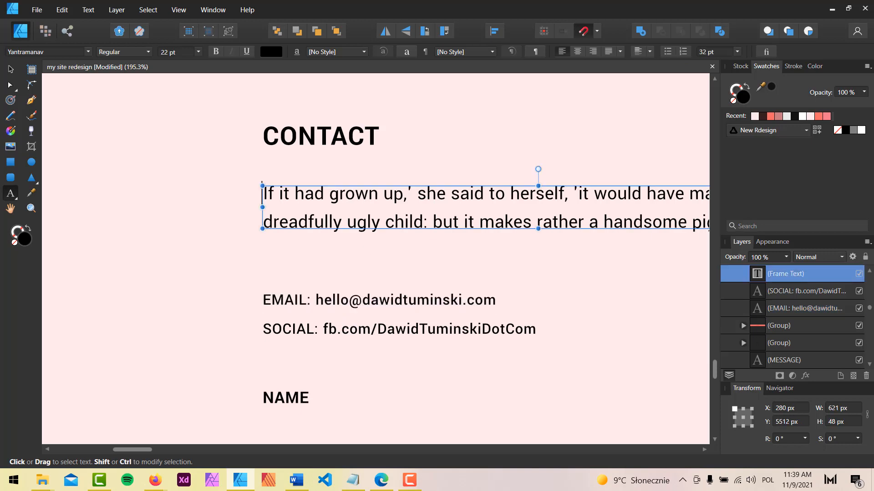
# Step: Return to the page builder in Firefox and add a Text element inside Div (#39), between the intro paragraph and the form shortcode
pyautogui.click(832, 11)
pyautogui.click(34, 59)
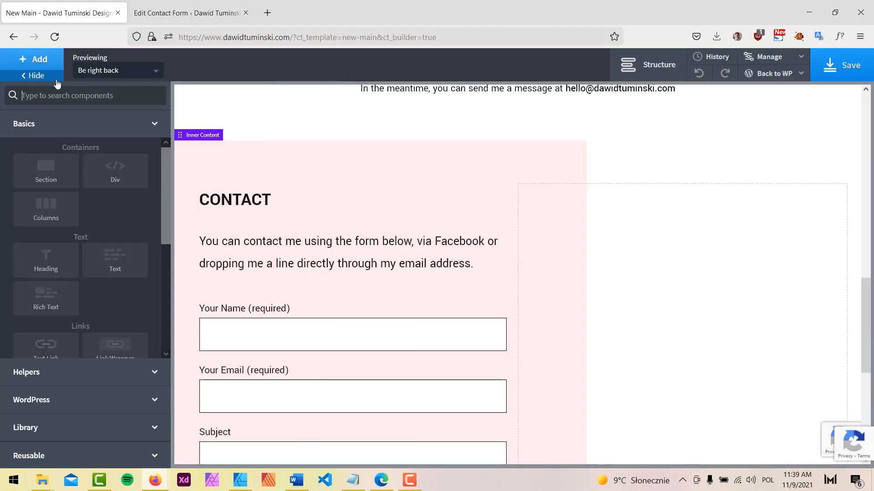
pyautogui.write('text')
pyautogui.click(117, 130)
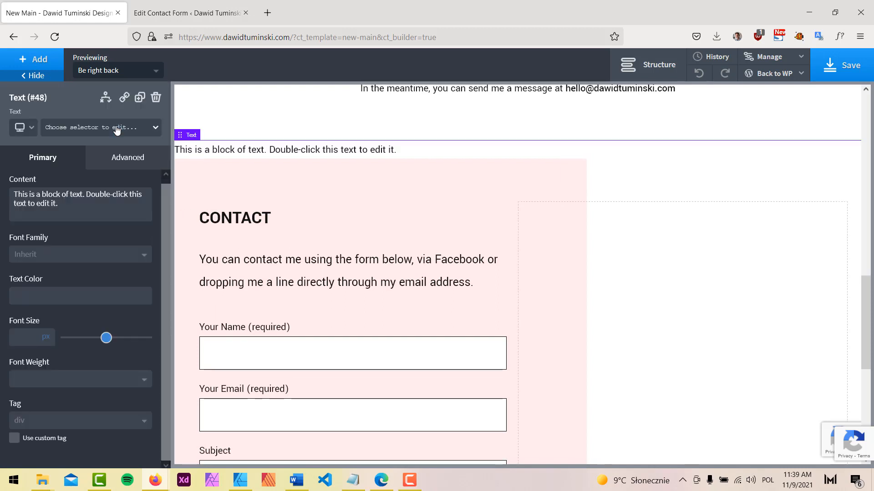
pyautogui.click(655, 65)
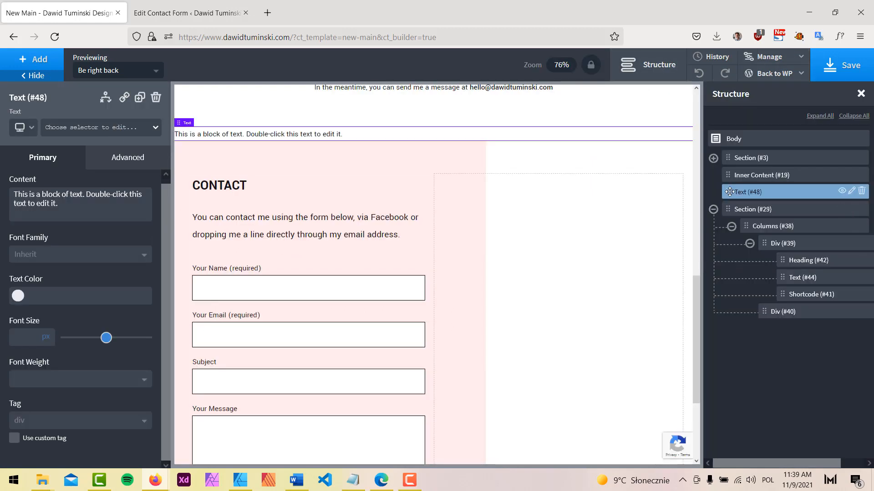
pyautogui.moveTo(730, 192); pyautogui.dragTo(817, 277)
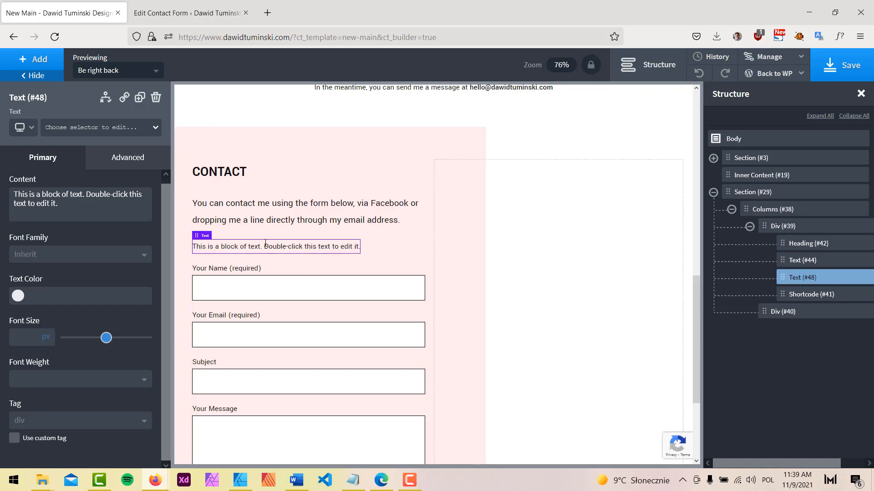
# Step: Replace the new text element's content with the copied EMAIL line and duplicate the element
pyautogui.tripleClick(85, 213)
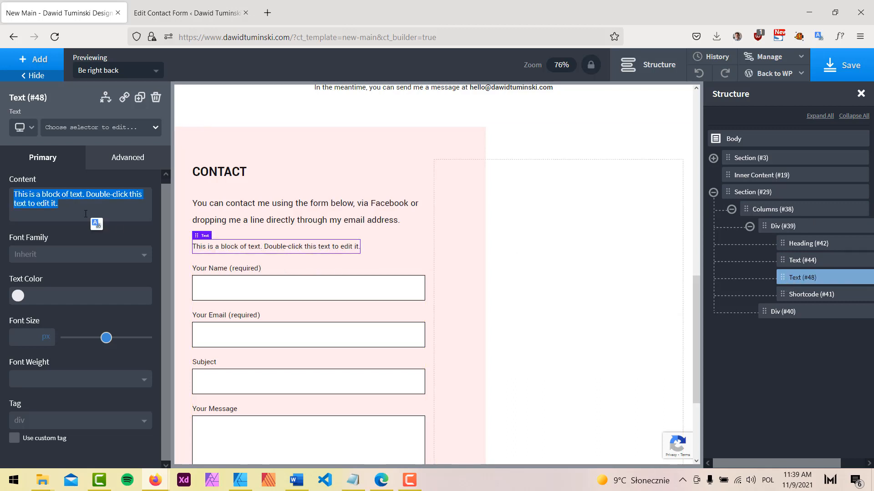
pyautogui.hotkey('ctrl', 'v')
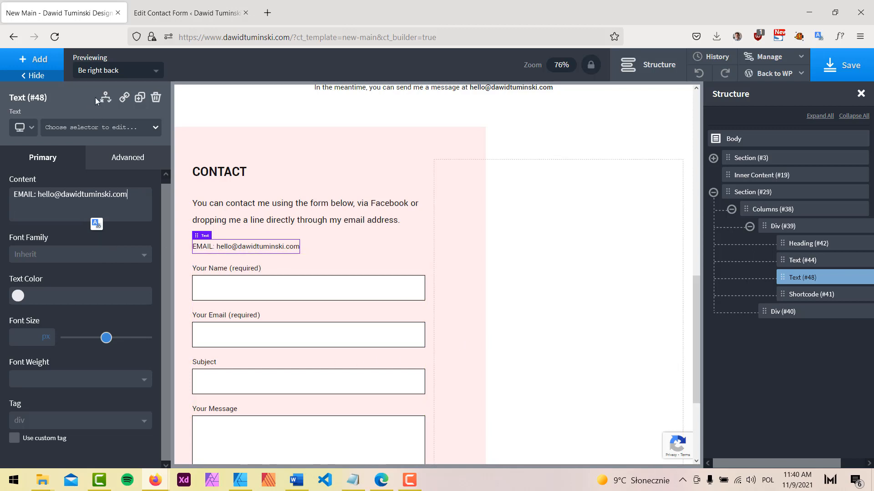
pyautogui.click(140, 97)
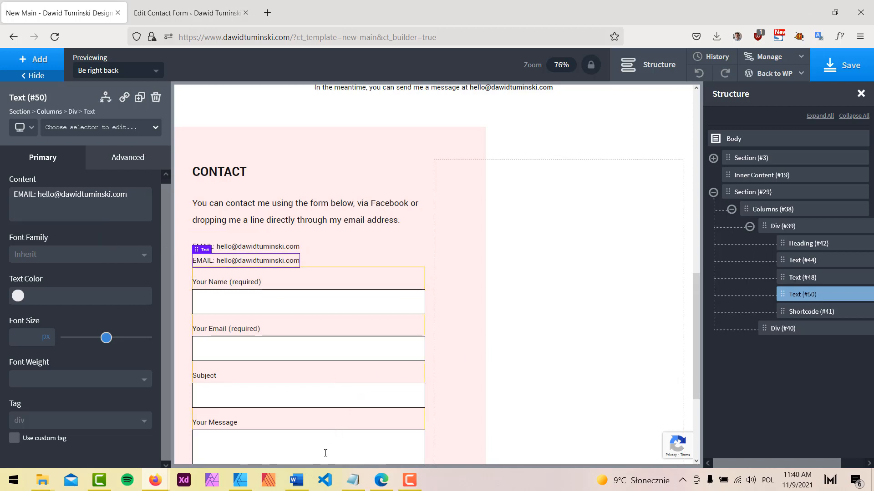
# Step: Switch to the Affinity Designer mockup and copy the SOCIAL line below the EMAIL line
pyautogui.click(239, 480)
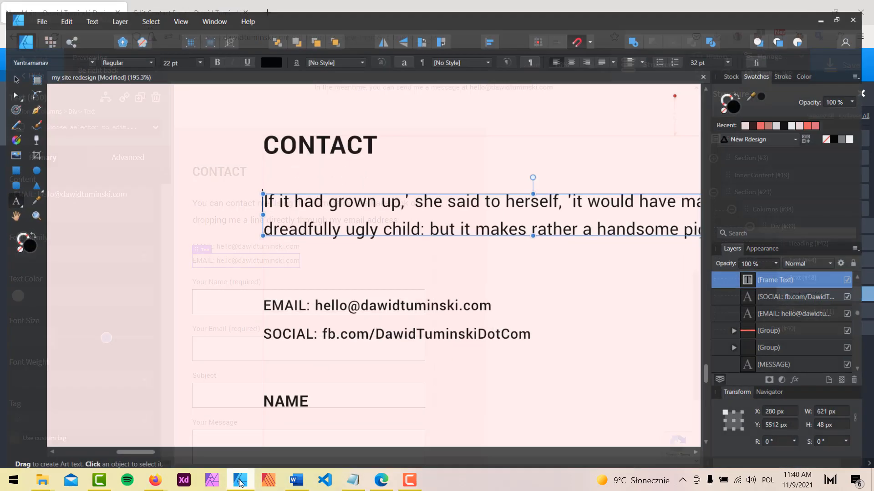
pyautogui.tripleClick(355, 328)
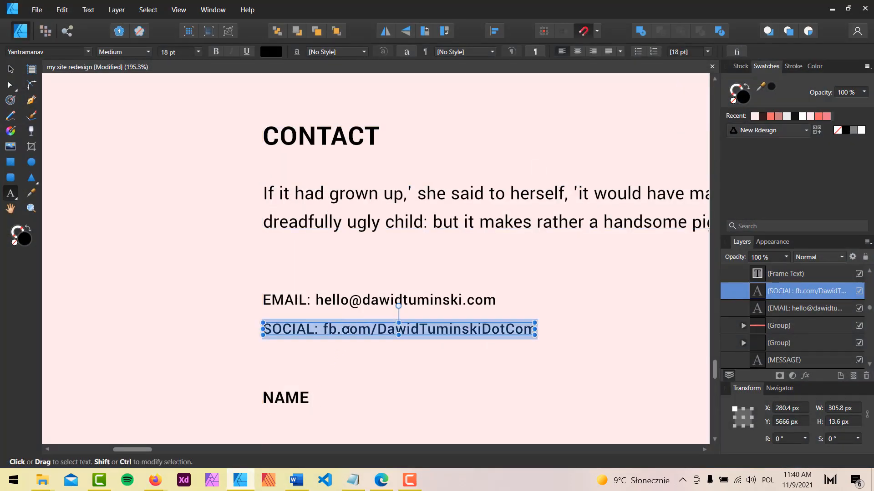
pyautogui.hotkey('ctrl', 'c')
# Step: Return to the page builder in Firefox, replace the duplicated EMAIL text, Text (#50), with the copied SOCIAL line, and save the template
pyautogui.click(155, 480)
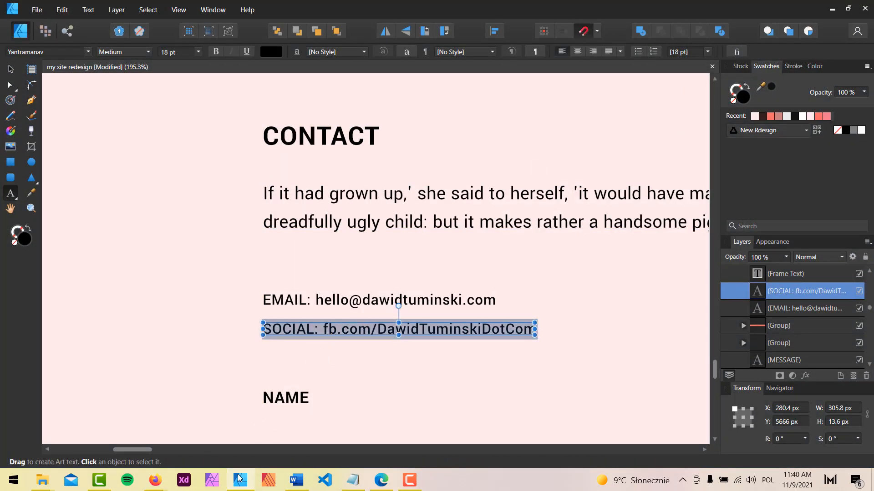
pyautogui.tripleClick(48, 195)
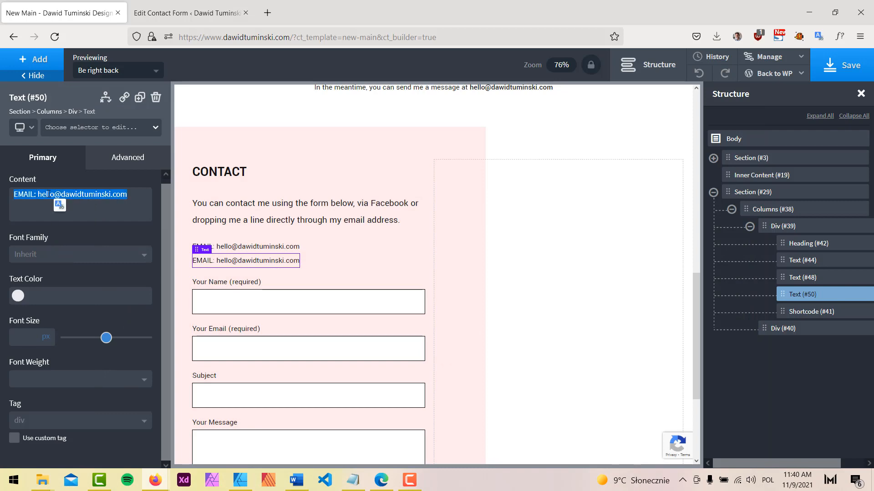
pyautogui.hotkey('ctrl', 'v')
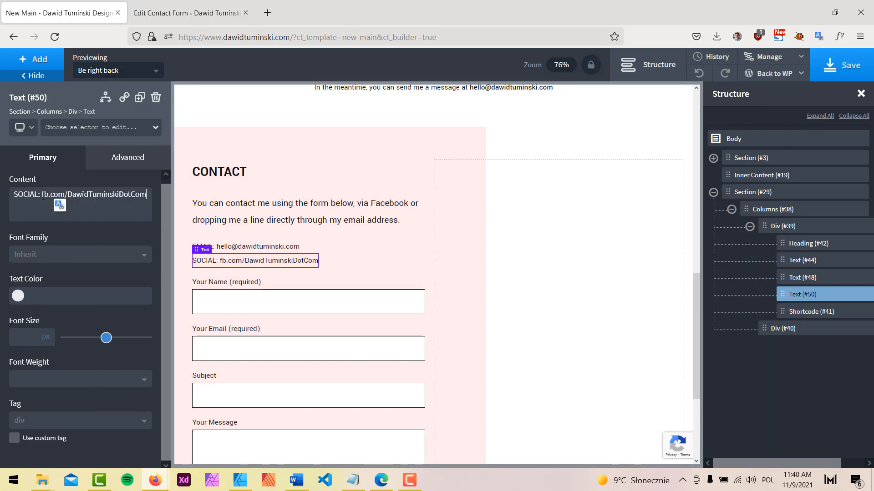
pyautogui.click(841, 65)
# Step: Open the enabled cf7 stylesheet for editing and set the code editor theme to dracula
pyautogui.click(336, 279)
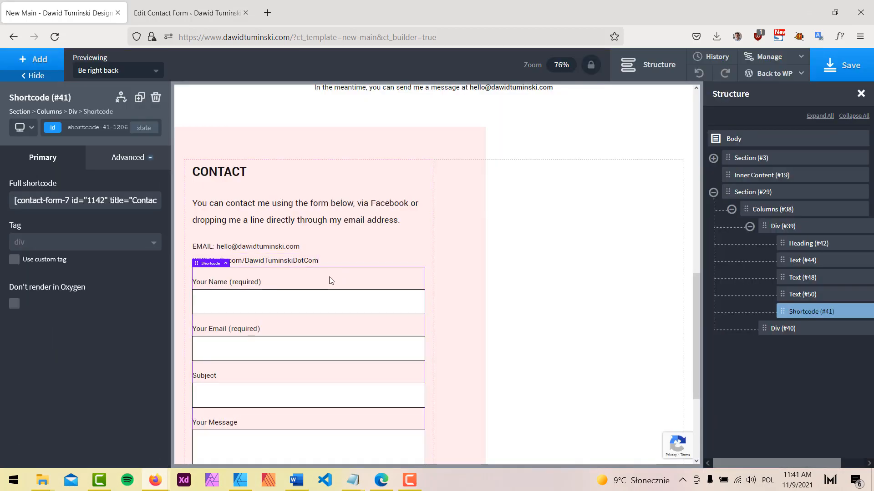
pyautogui.scroll(-3, 318, 346)
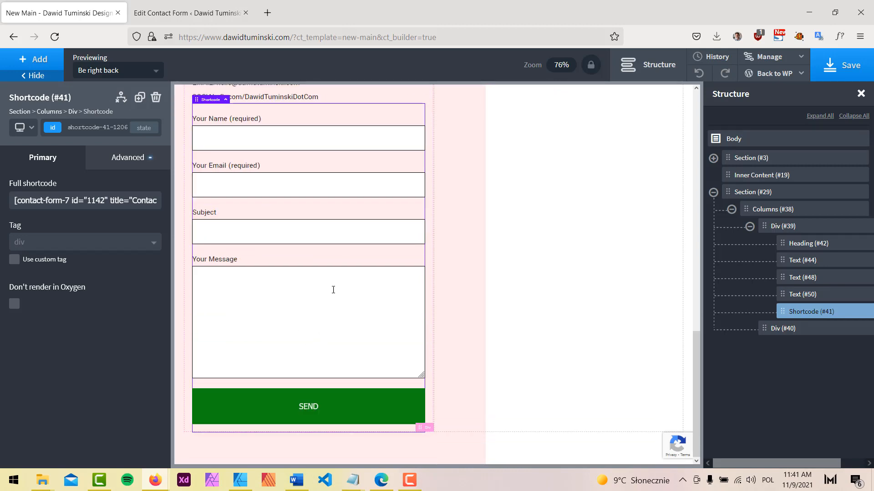
pyautogui.scroll(3, 333, 289)
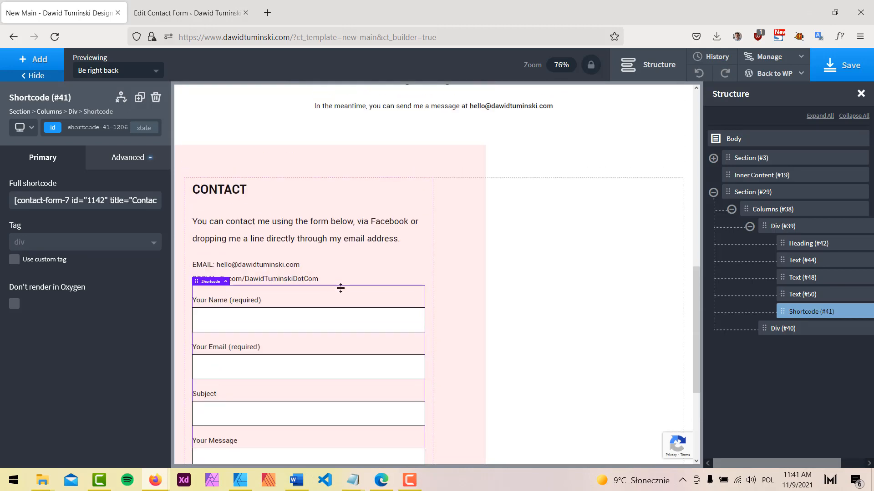
pyautogui.click(772, 56)
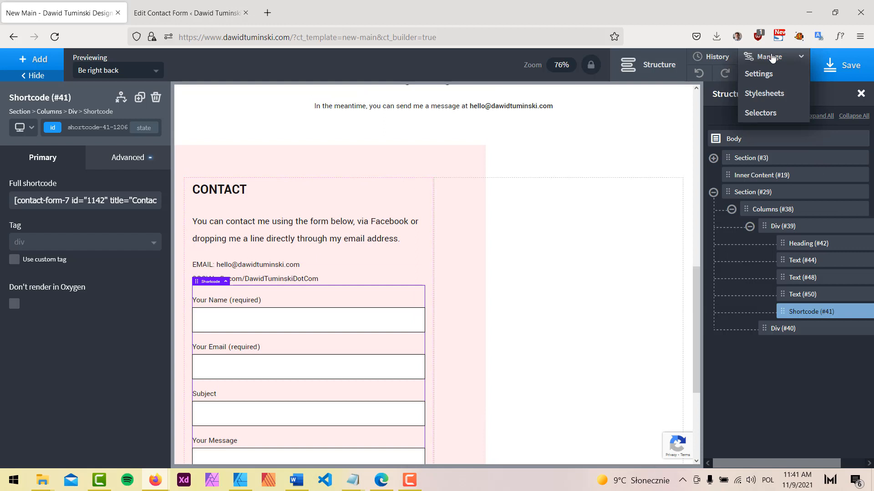
pyautogui.click(772, 94)
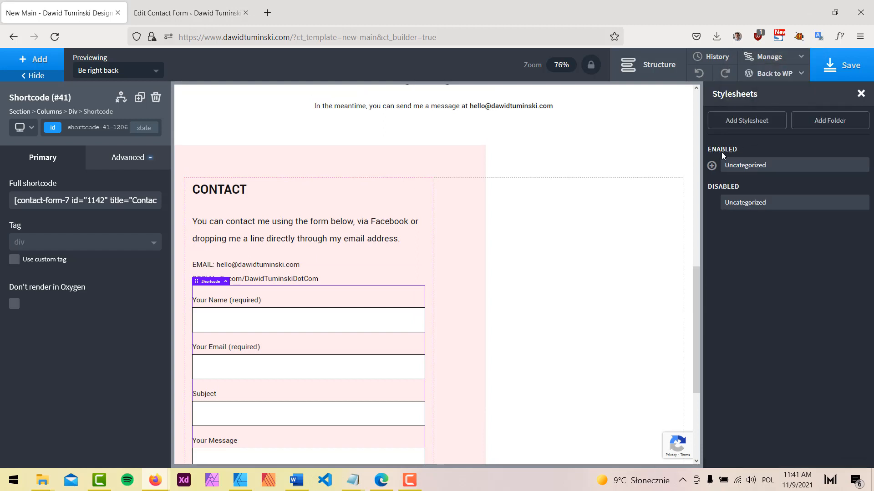
pyautogui.click(712, 165)
pyautogui.click(745, 187)
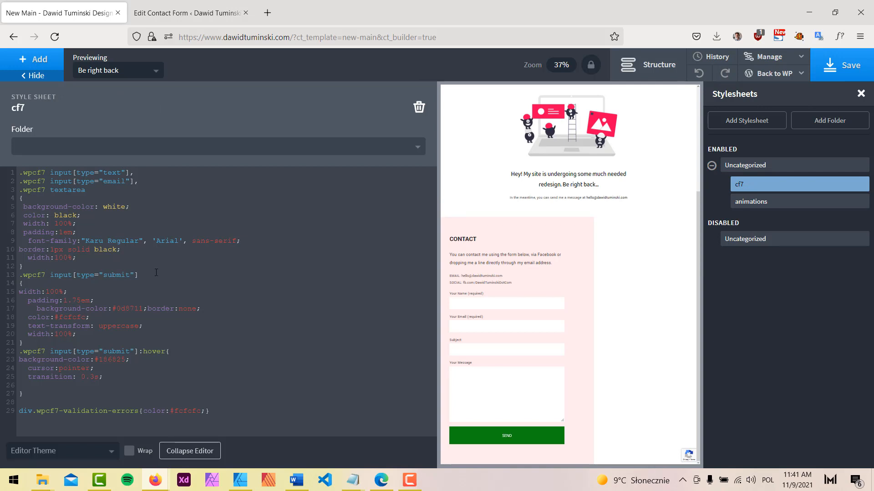
pyautogui.click(91, 453)
pyautogui.click(68, 403)
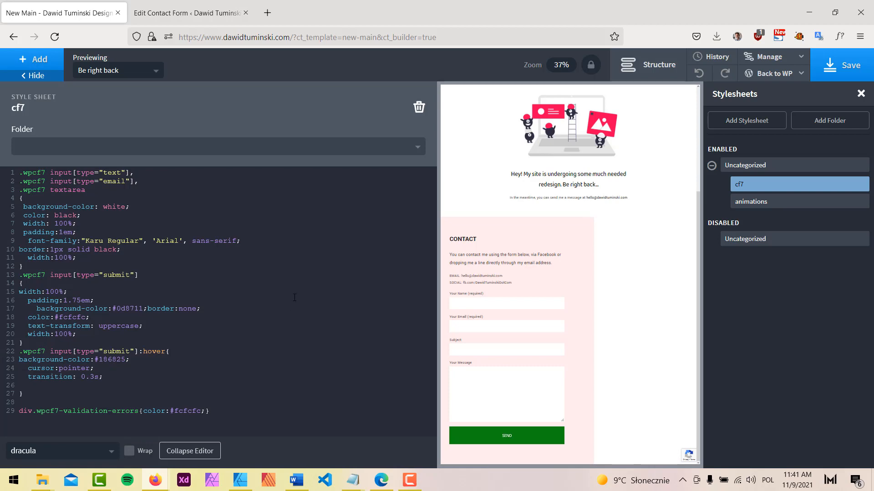
# Step: Switch to cf7 css.txt in Notepad and copy all CSS rules below the /*form*/ comment
pyautogui.moveTo(50, 481)
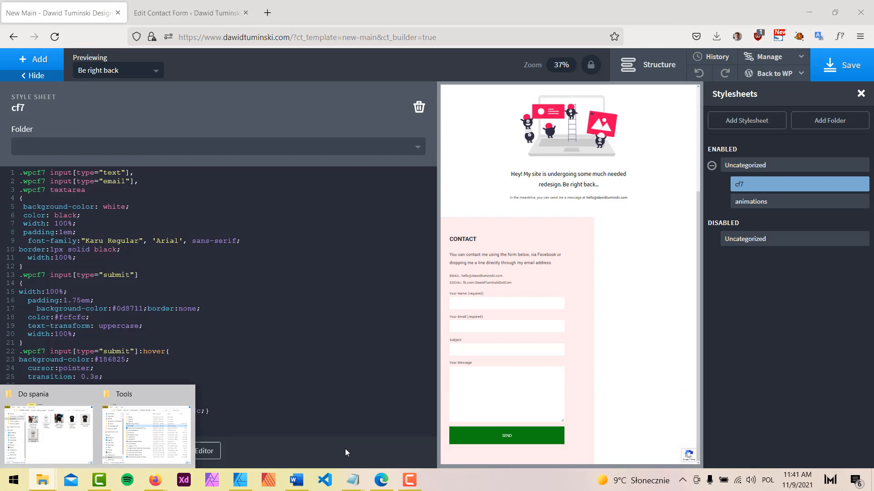
pyautogui.moveTo(346, 486)
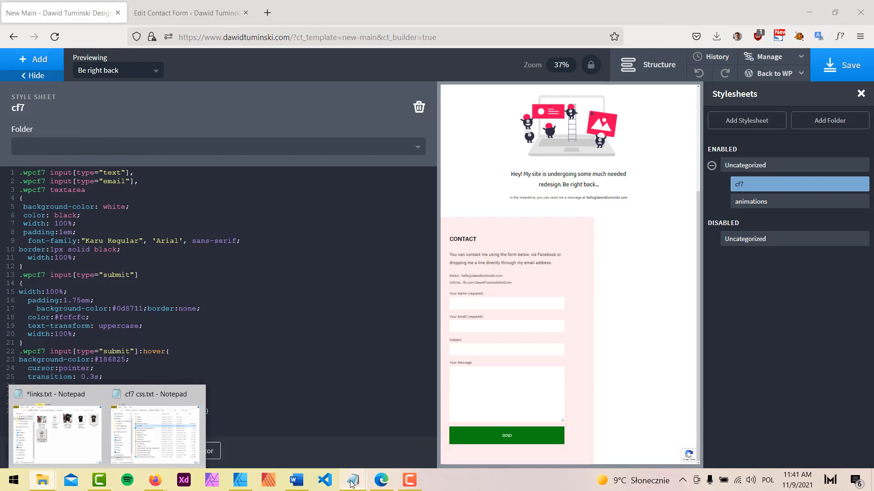
pyautogui.click(425, 436)
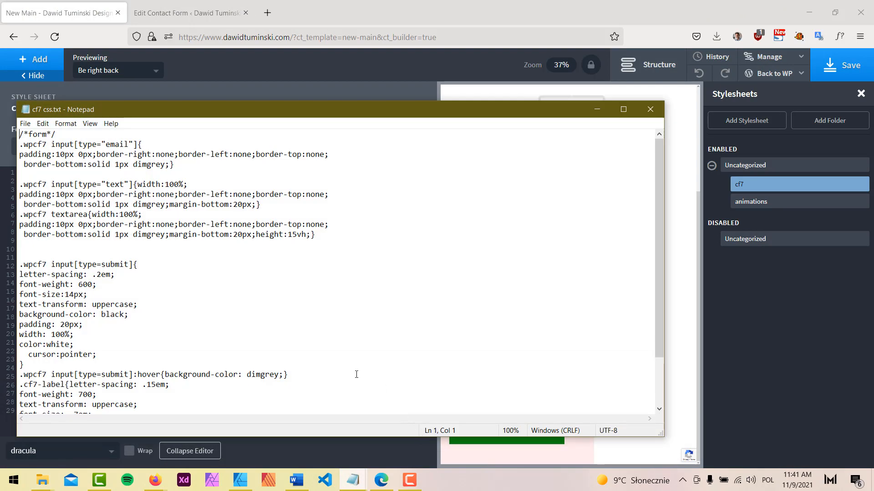
pyautogui.moveTo(170, 110); pyautogui.dragTo(354, 50)
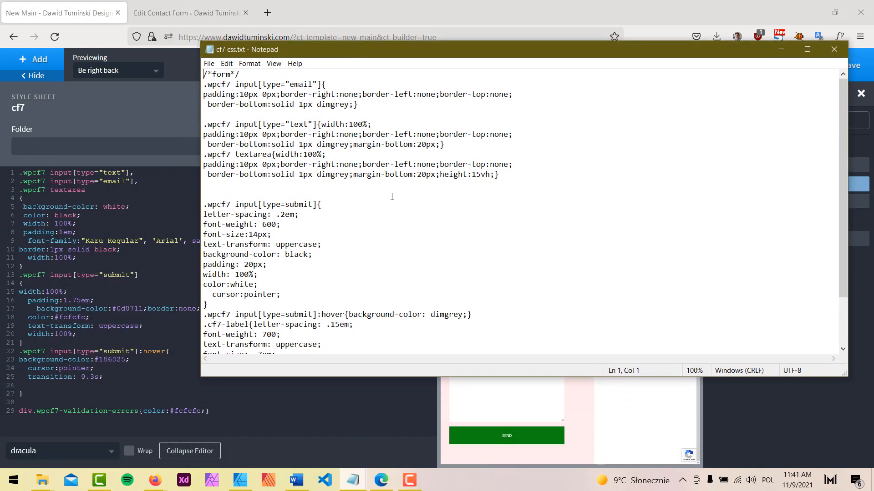
pyautogui.scroll(-2, 477, 322)
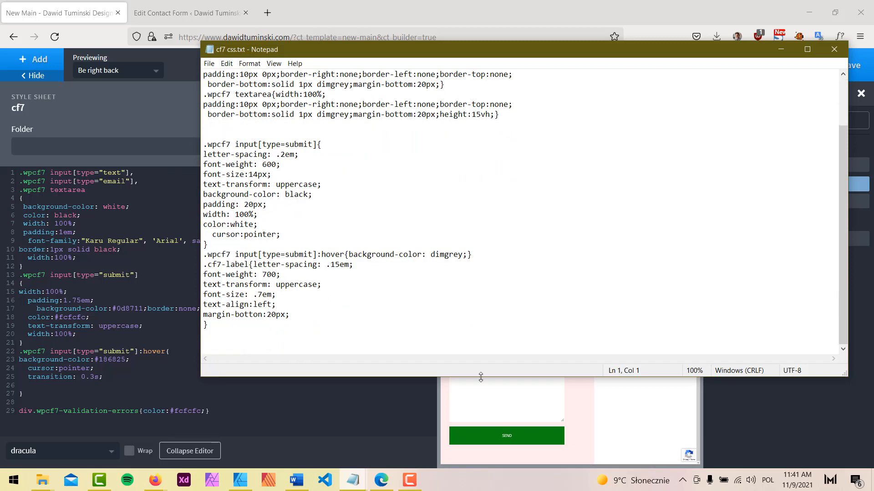
pyautogui.moveTo(480, 377); pyautogui.dragTo(479, 436)
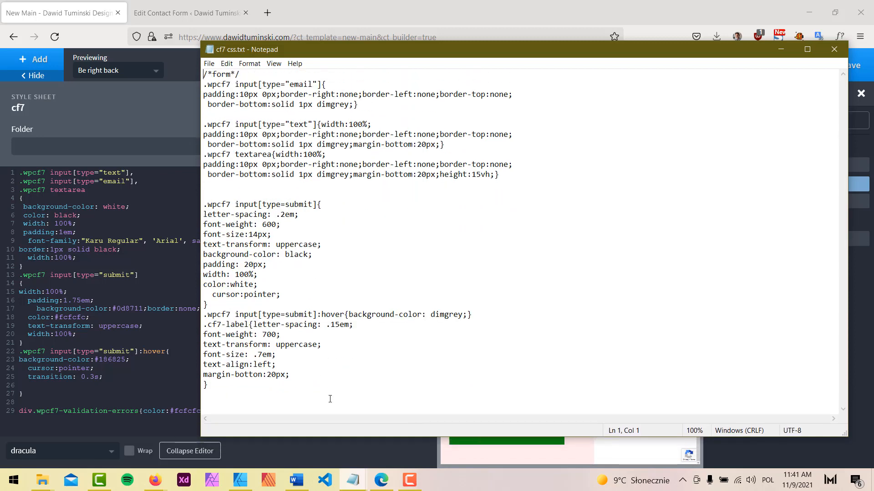
pyautogui.moveTo(215, 392); pyautogui.dragTo(184, 81)
pyautogui.hotkey('ctrl', 'c')
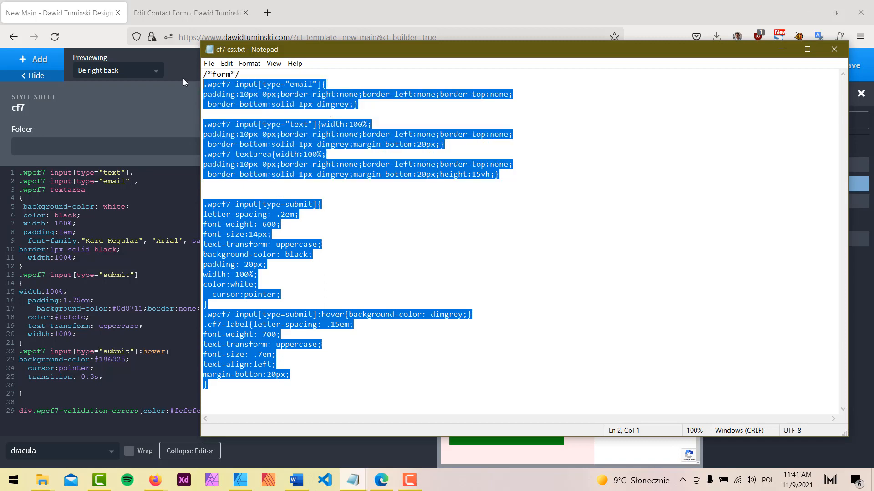
# Step: Replace the entire contents of the cf7 stylesheet with the copied form CSS and save the template
pyautogui.click(160, 396)
pyautogui.moveTo(238, 423); pyautogui.dragTo(33, 175)
pyautogui.hotkey('ctrl', 'v')
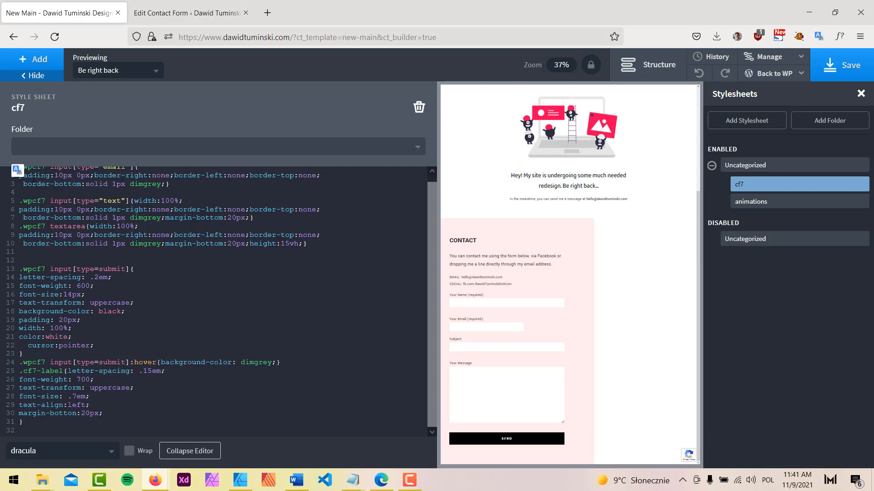
pyautogui.click(213, 451)
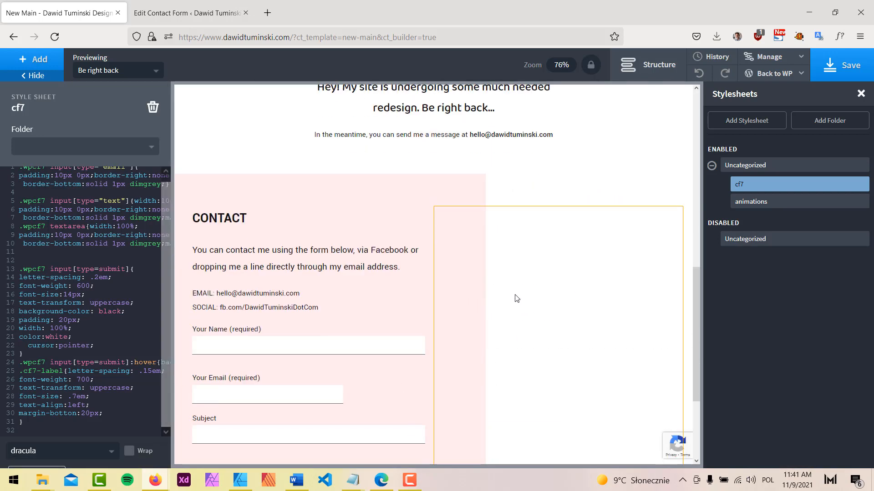
pyautogui.scroll(-2, 514, 318)
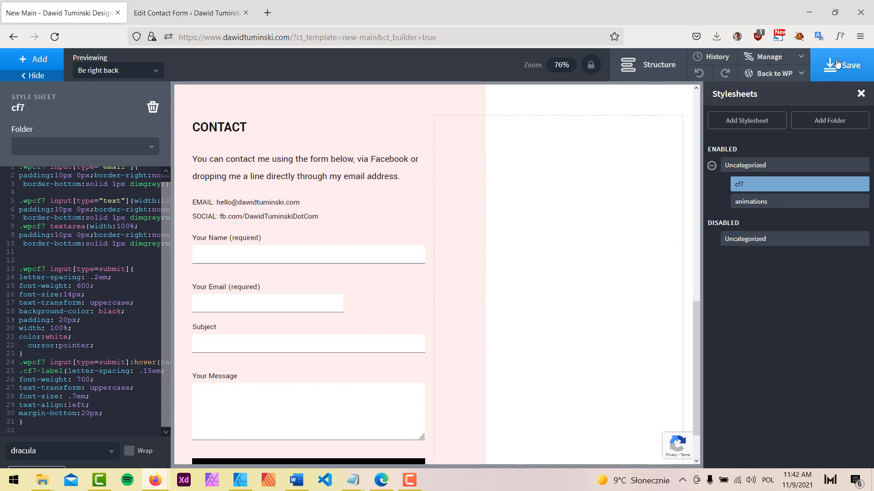
pyautogui.click(849, 65)
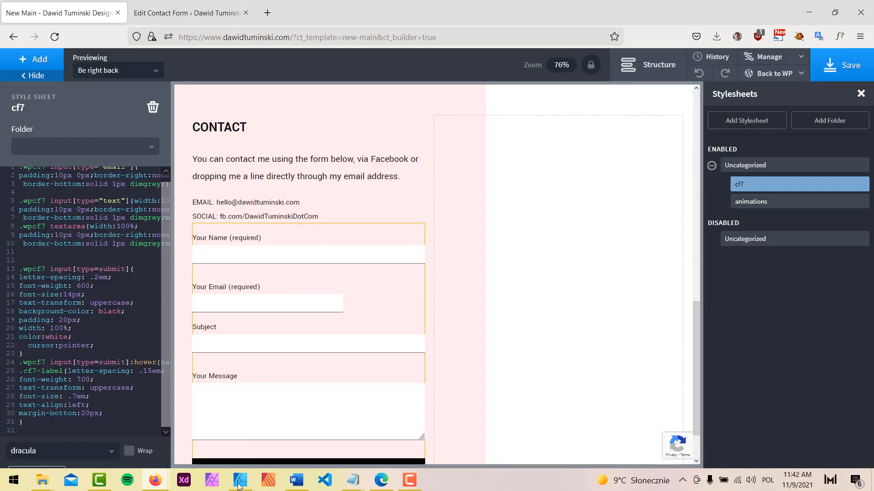
# Step: Switch to the Affinity Designer mockup and examine the contact form's labels, underlined fields and send button
pyautogui.click(239, 482)
pyautogui.scroll(-5, 474, 347)
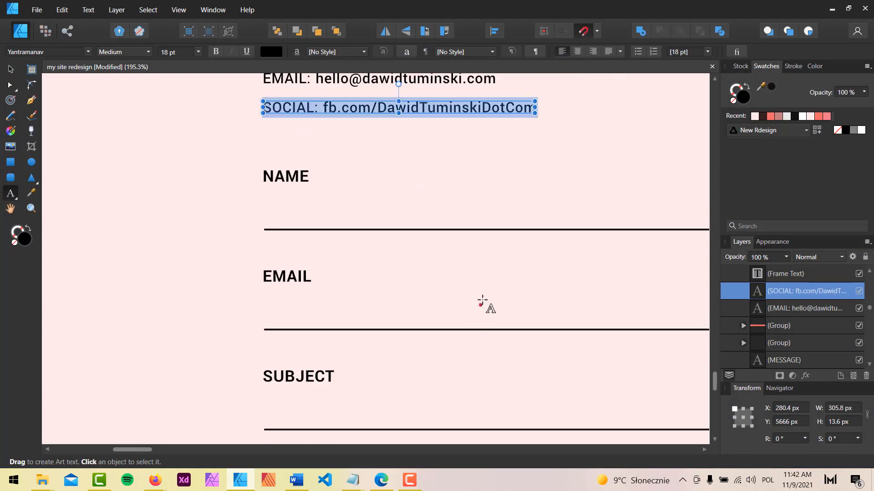
pyautogui.scroll(-4, 482, 302)
pyautogui.press('BackSpace')
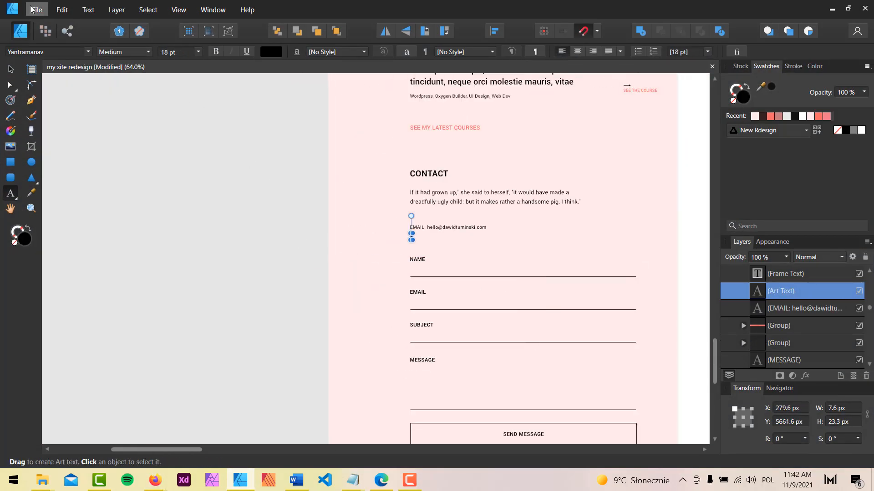
pyautogui.click(11, 69)
pyautogui.click(257, 248)
pyautogui.moveTo(429, 316); pyautogui.dragTo(250, 262)
pyautogui.scroll(1, 262, 254)
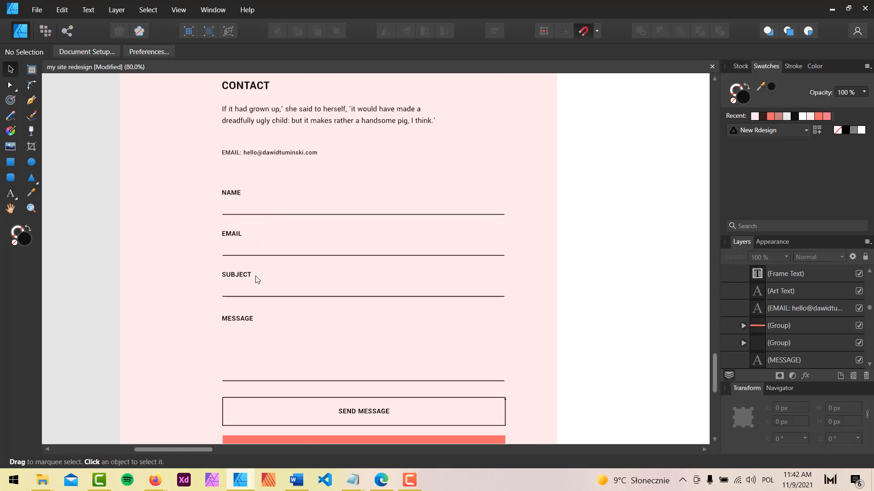
pyautogui.click(832, 9)
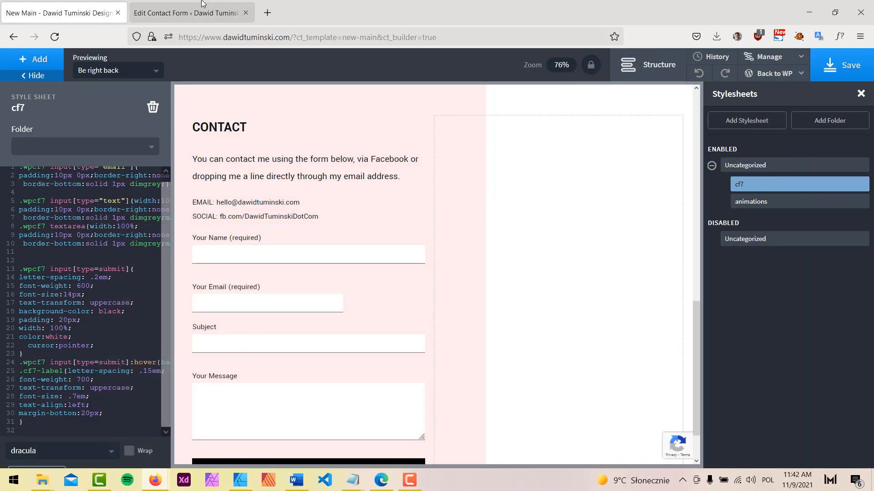
# Step: In the Contact form 1 template in WordPress, remove "(required)" from the Your Name and Your Email labels
pyautogui.click(203, 3)
pyautogui.click(136, 255)
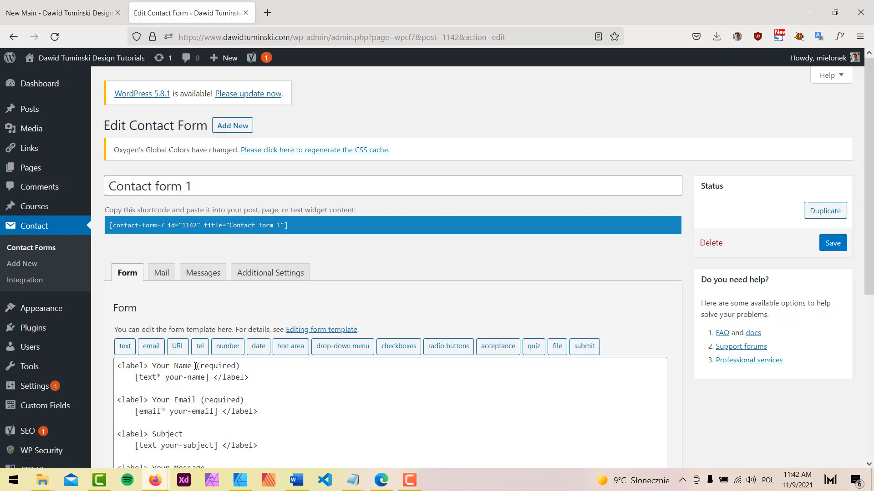
pyautogui.moveTo(196, 366); pyautogui.dragTo(243, 367)
pyautogui.press('BackSpace')
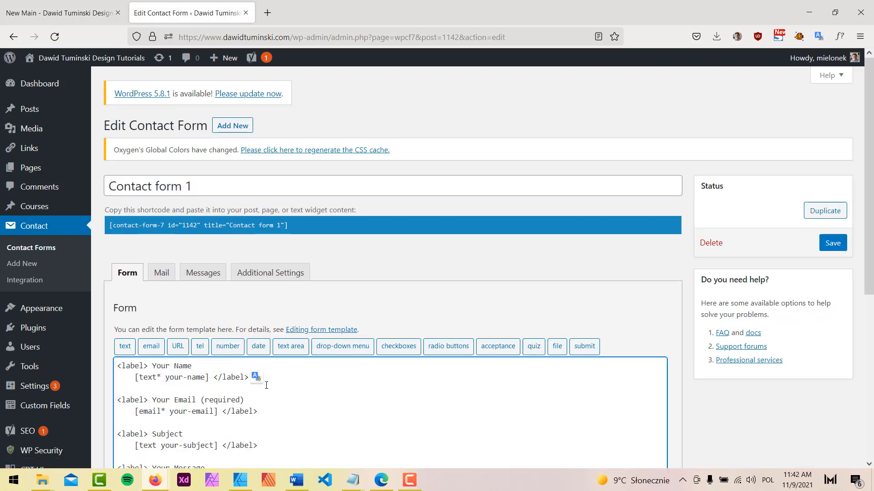
pyautogui.scroll(-2, 217, 364)
pyautogui.moveTo(196, 343); pyautogui.dragTo(266, 345)
pyautogui.press('BackSpace')
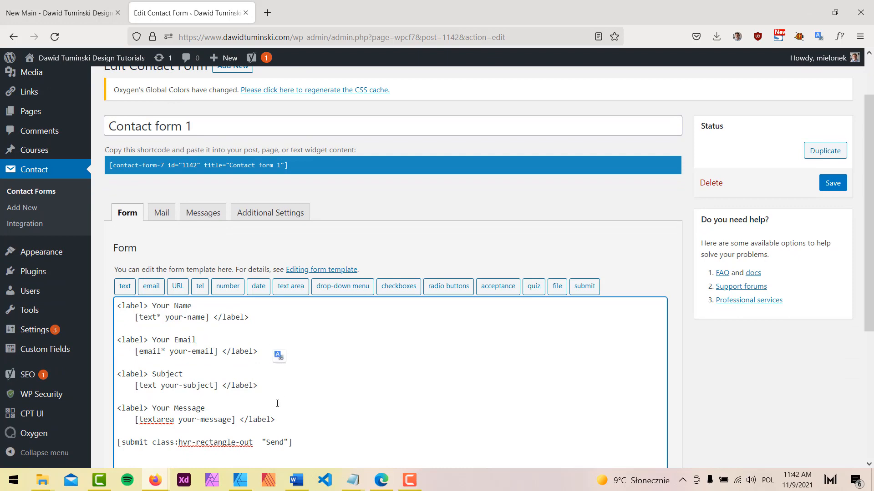
# Step: Check the rest of the form template and save Contact form 1
pyautogui.scroll(-4, 294, 366)
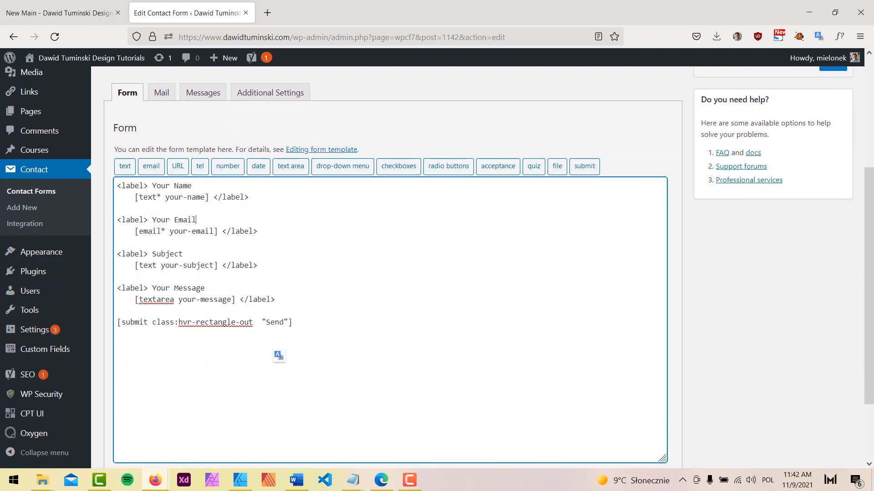
pyautogui.click(59, 13)
pyautogui.click(171, 5)
pyautogui.scroll(4, 819, 137)
pyautogui.click(833, 183)
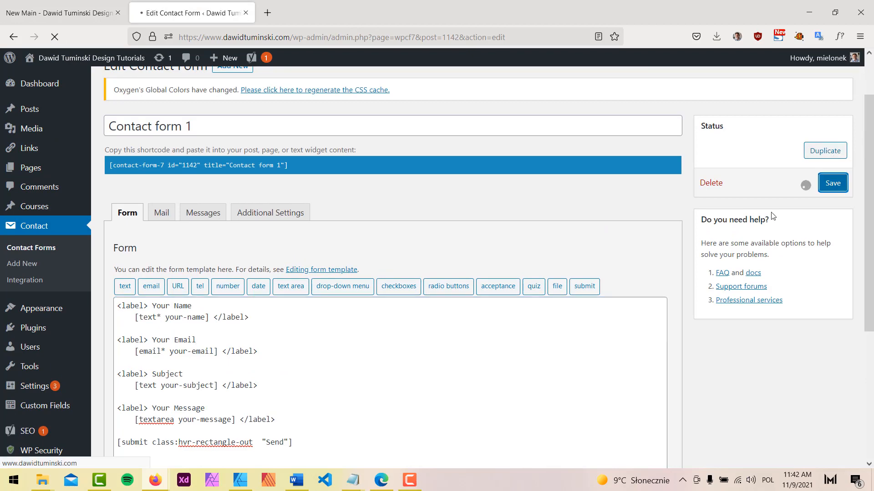
# Step: Remove a blank line above the submit rule in the page builder's cf7 stylesheet and switch to the Firefox window showing the homepage
pyautogui.click(59, 12)
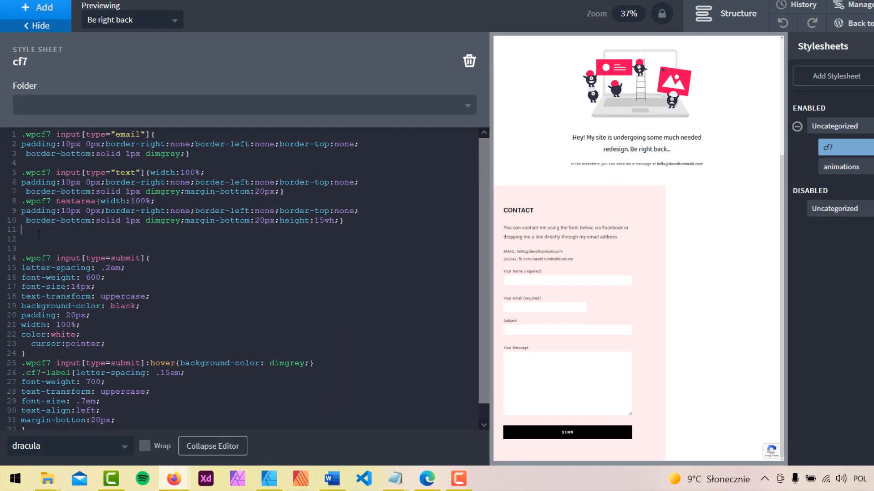
pyautogui.press('Delete')
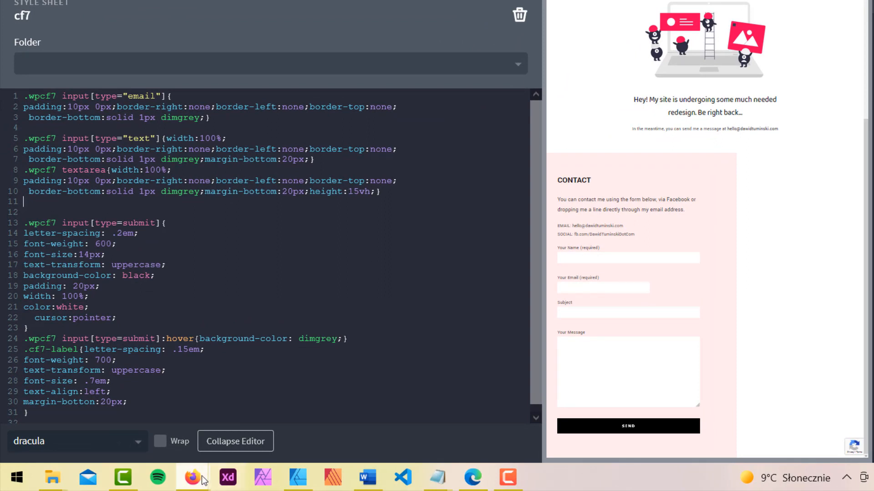
pyautogui.click(248, 389)
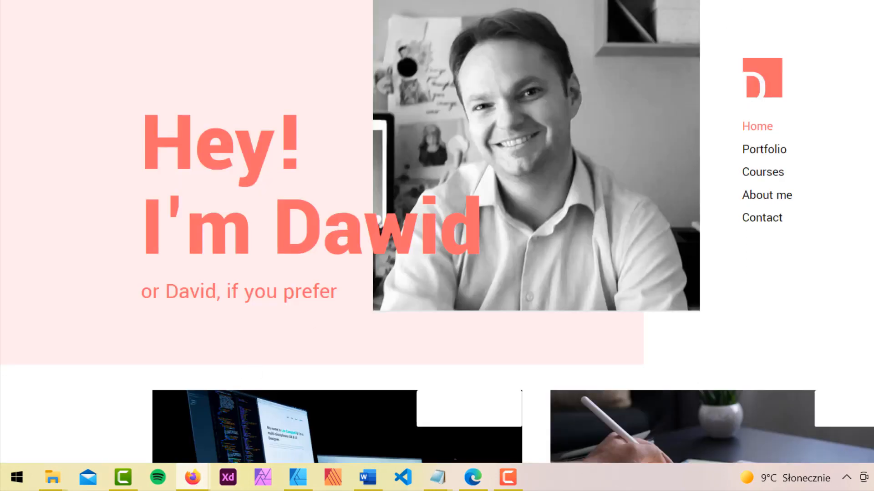
# Step: Inspect the Your Name label of the homepage's contact form in the developer tools and check its label markup
pyautogui.scroll(-20, 437, 231)
pyautogui.scroll(4, 201, 234)
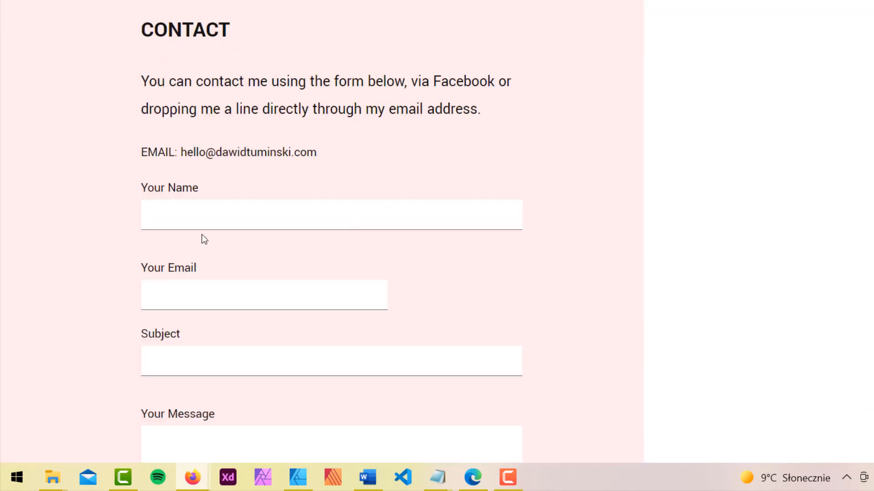
pyautogui.rightClick(178, 189)
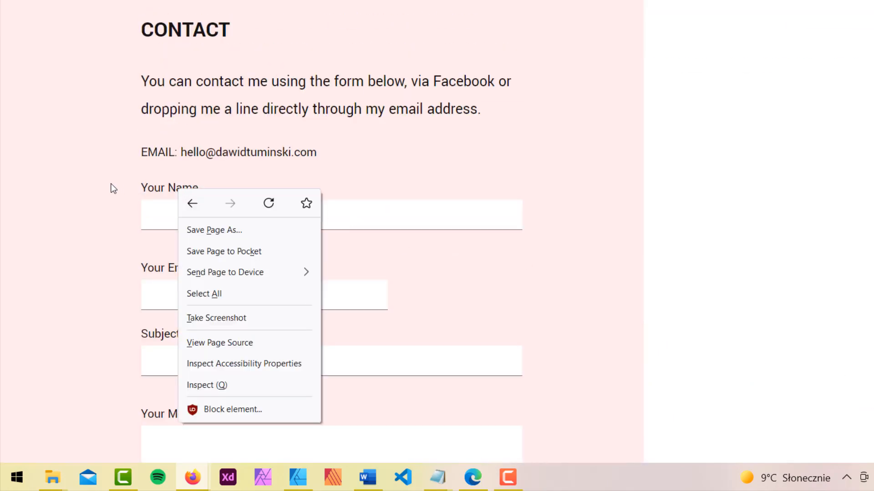
pyautogui.click(238, 386)
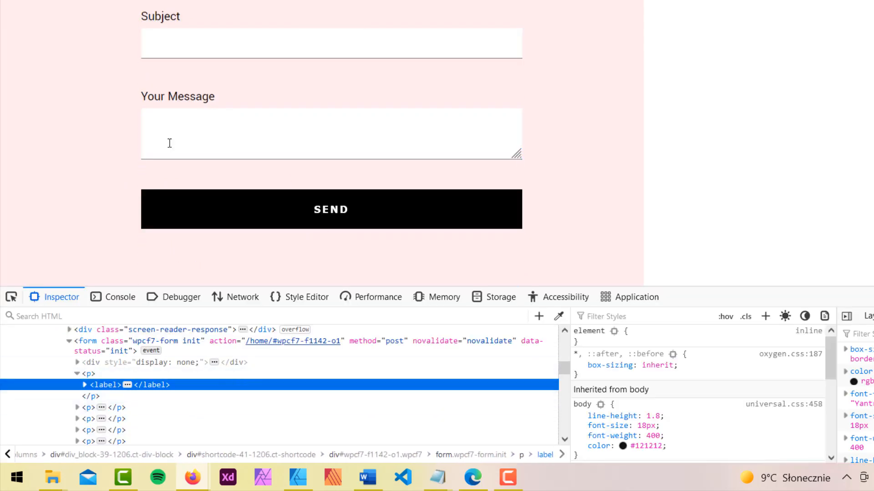
pyautogui.click(85, 385)
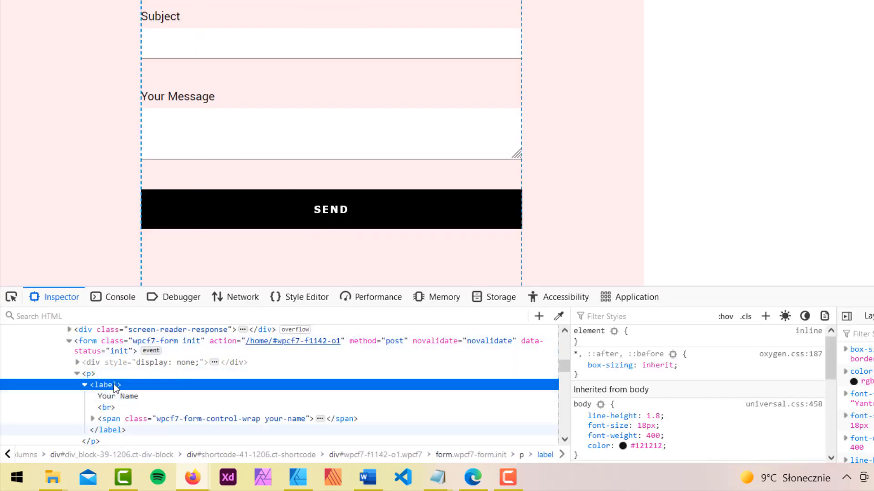
pyautogui.click(86, 385)
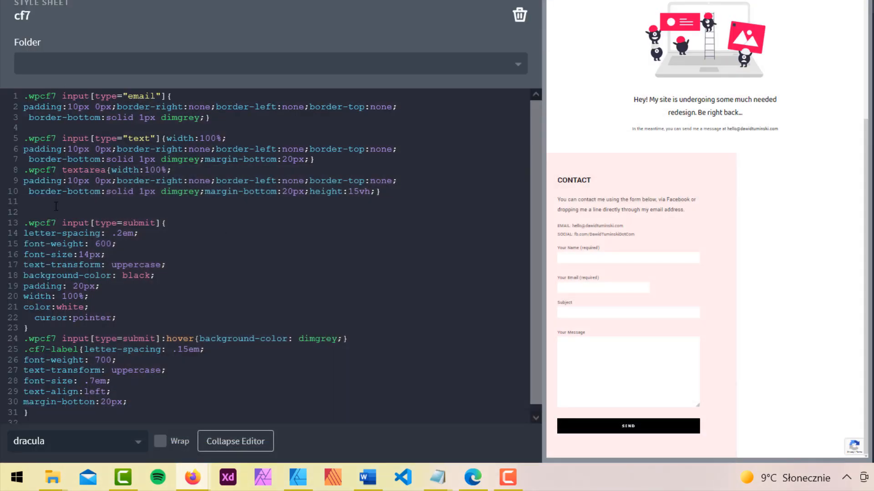
# Step: Add a ".wpcf7 label" rule with color:red below the textarea rule in the page builder's cf7 stylesheet
pyautogui.write('.')
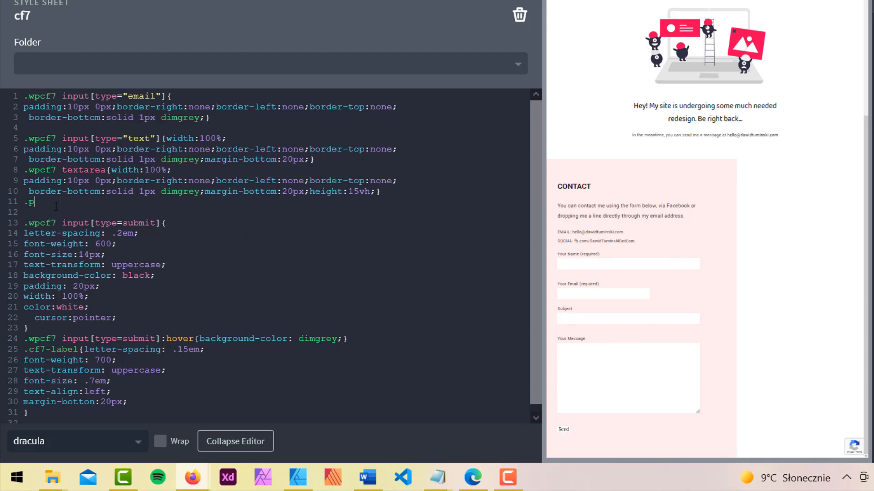
pyautogui.write('wpcf7')
pyautogui.write('label{')
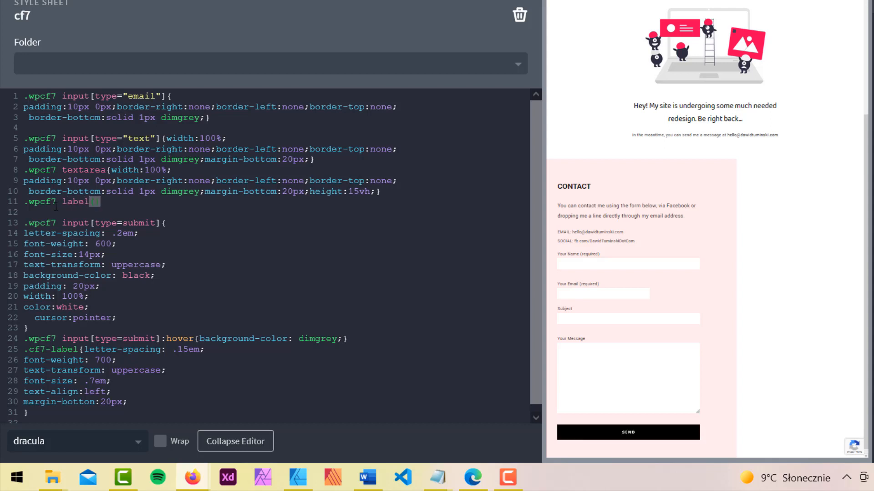
pyautogui.write('color:red;')
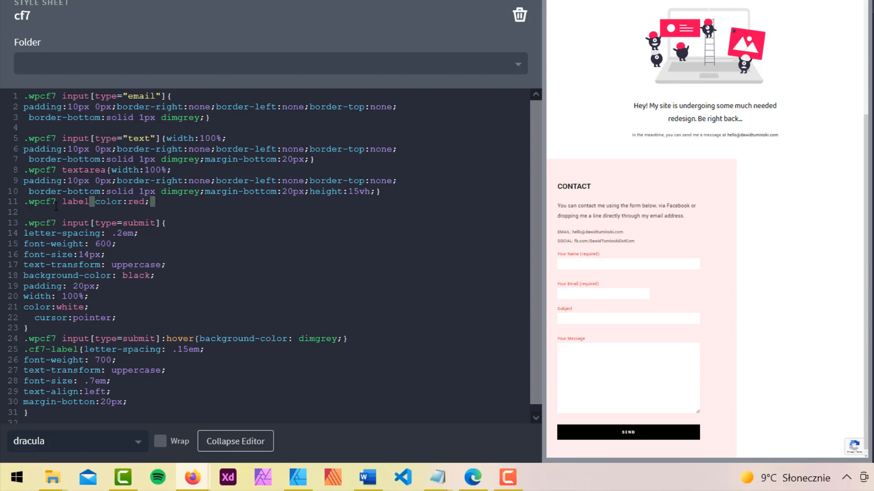
# Step: Set the color in the .wpcf7 label rule to #121212
pyautogui.doubleClick(135, 203)
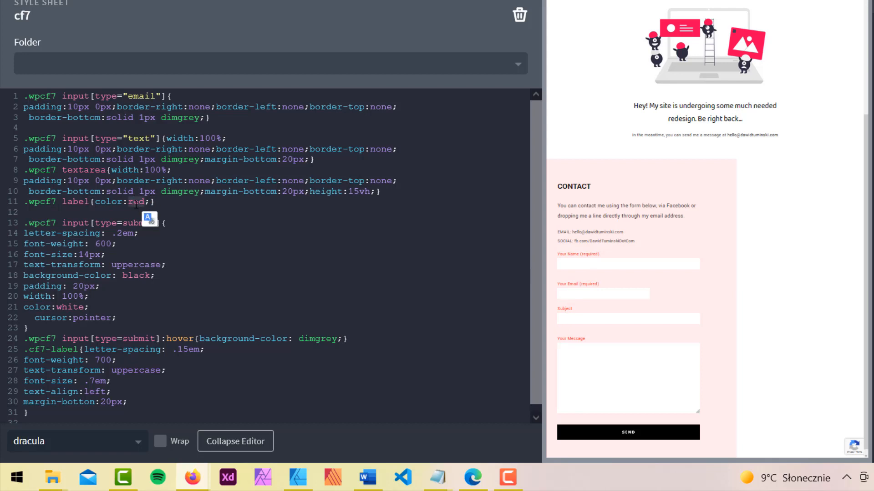
pyautogui.write('#121212')
pyautogui.press('Right')
# Step: Add font-family:"Yantramanav", sansf-serif; to the .wpcf7 label rule, checking the CONTACT heading in the Affinity Designer mockup
pyautogui.write('font-famil')
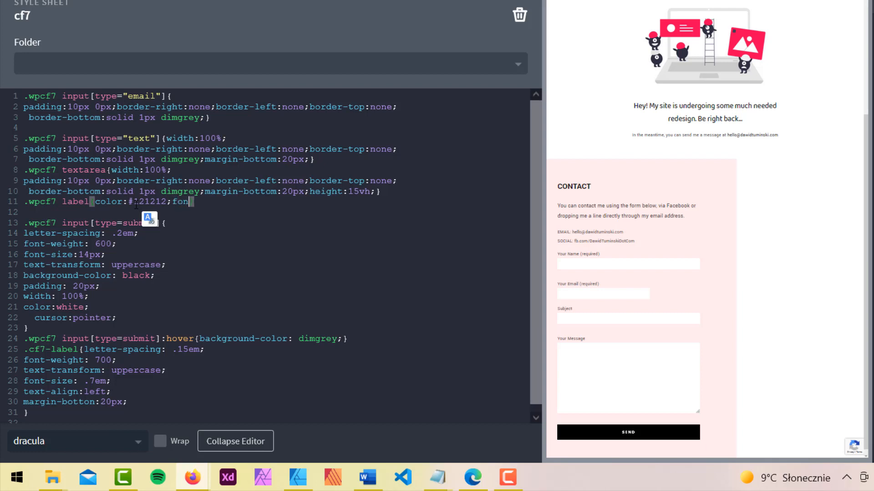
pyautogui.write('y:')
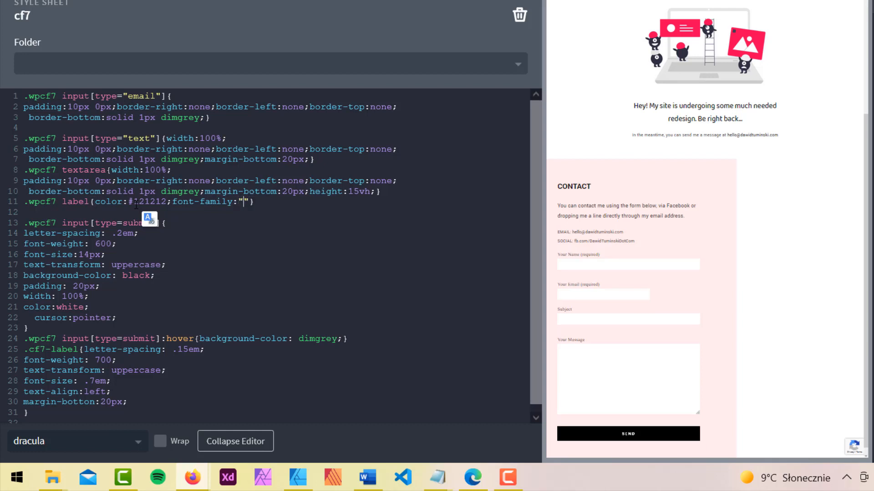
pyautogui.write('"Yanta')
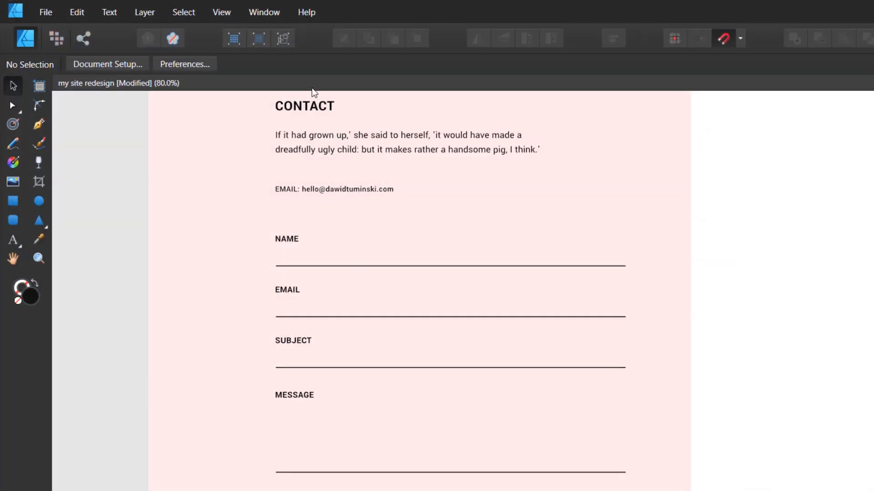
pyautogui.click(311, 110)
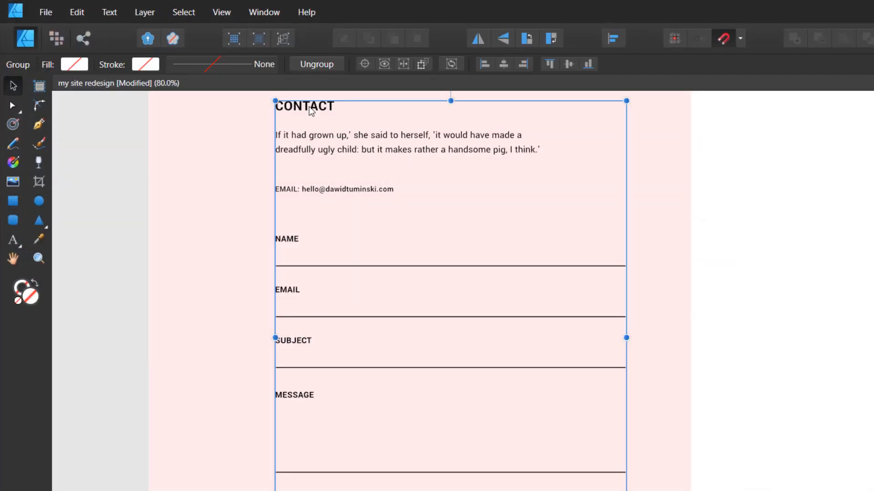
pyautogui.click(312, 109)
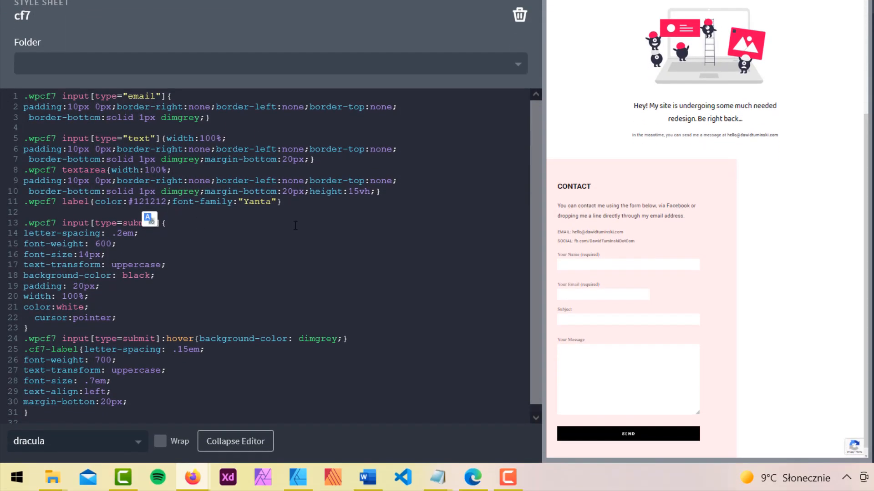
pyautogui.press('BackSpace')
pyautogui.write('ramanav')
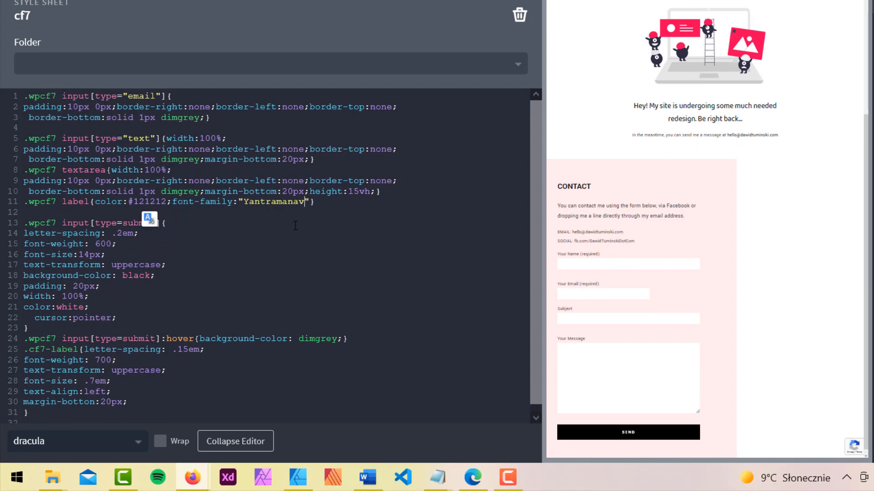
pyautogui.press('Right')
pyautogui.write(', sansf-serif;')
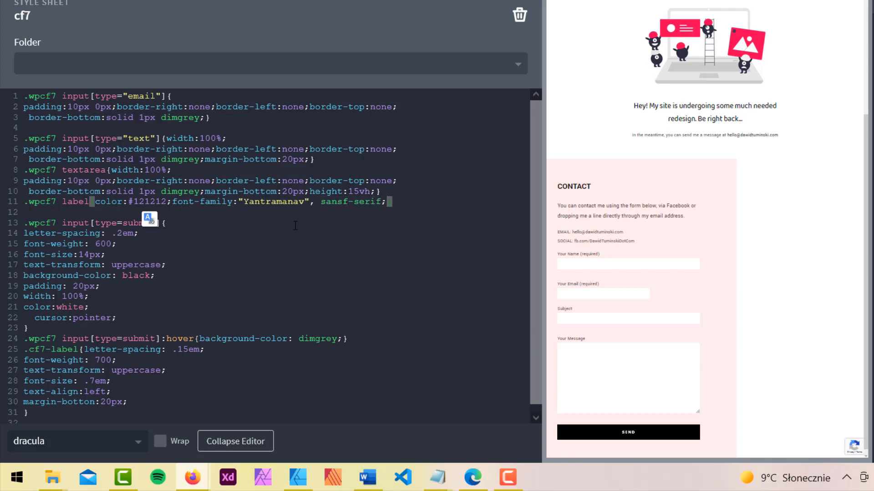
# Step: Check the NAME label in the Affinity Designer mockup and add text-transform:uppercase; to the .wpcf7 label rule in the page builder
pyautogui.click(306, 487)
pyautogui.click(286, 121)
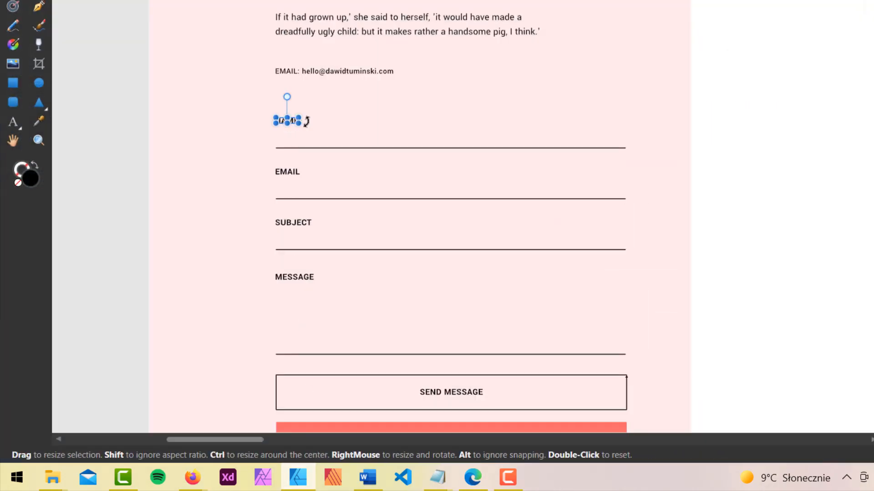
pyautogui.hotkey('alt', 'Tab')
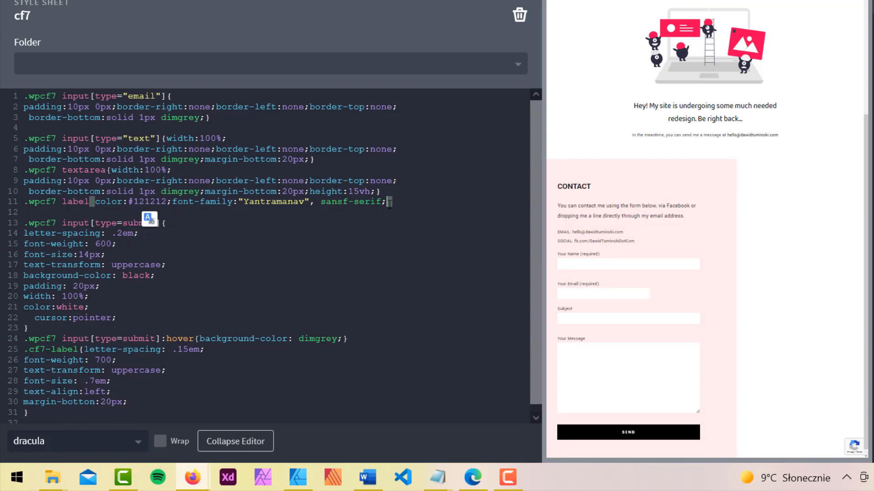
pyautogui.write('text-transform:uppercase')
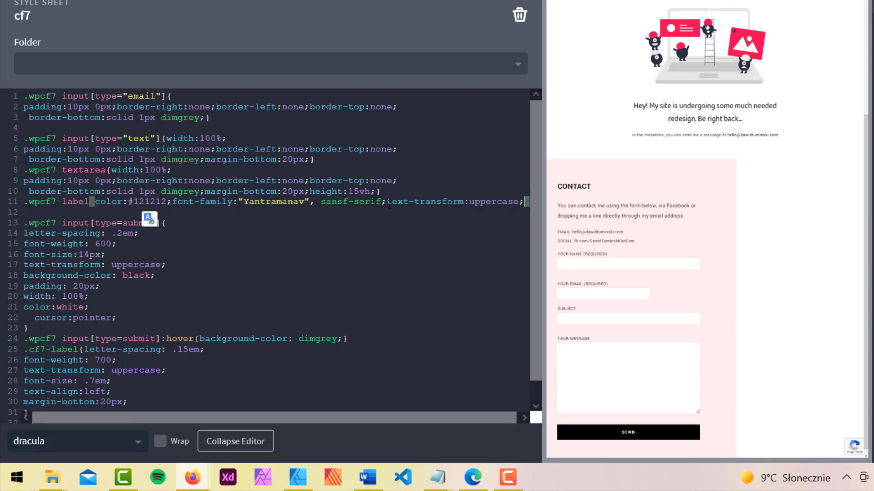
pyautogui.write(';')
# Step: Turn on line wrapping in the code editor and add font-weight:700 and font-size:20px to the .wpcf7 label rule
pyautogui.click(161, 442)
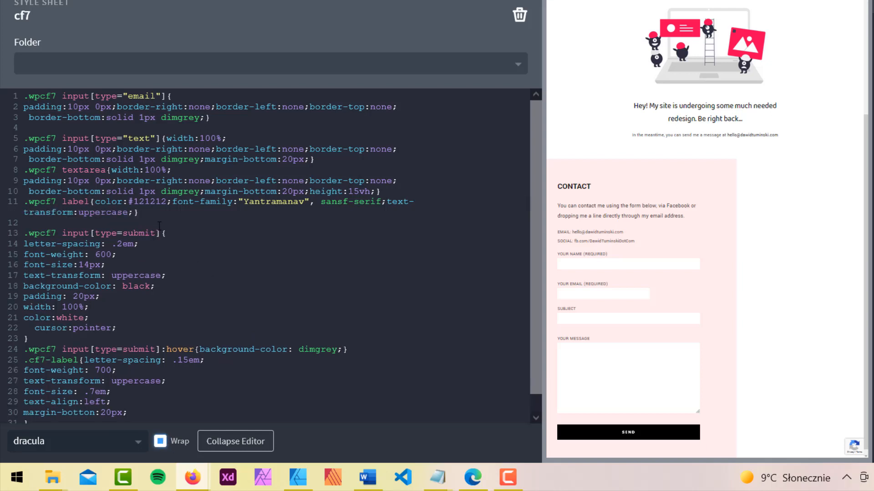
pyautogui.click(135, 212)
pyautogui.write('font-weight:')
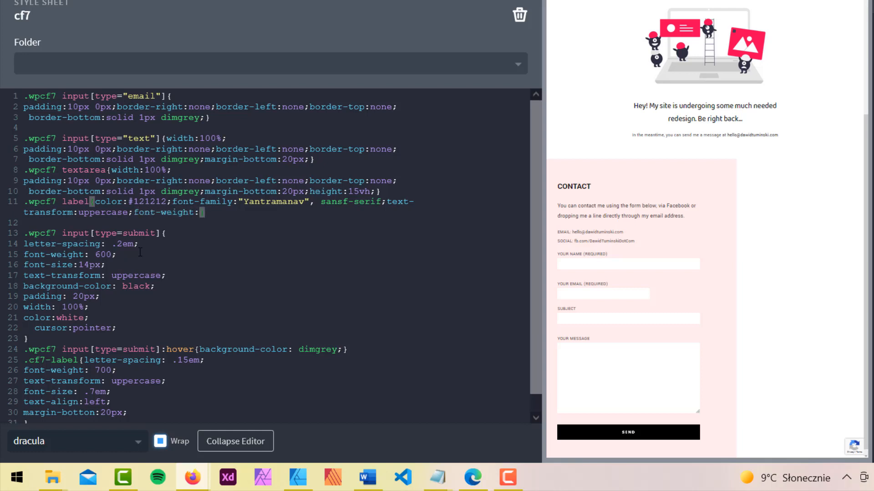
pyautogui.write('700')
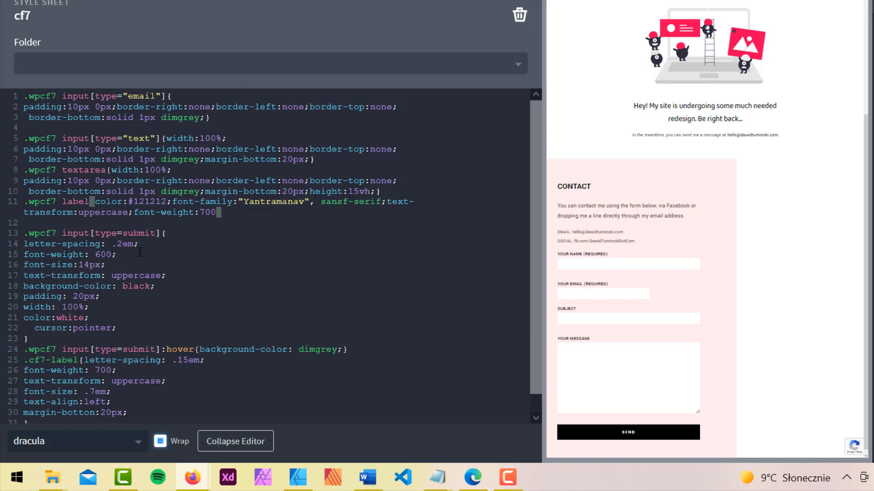
pyautogui.write(';font-size:20px;')
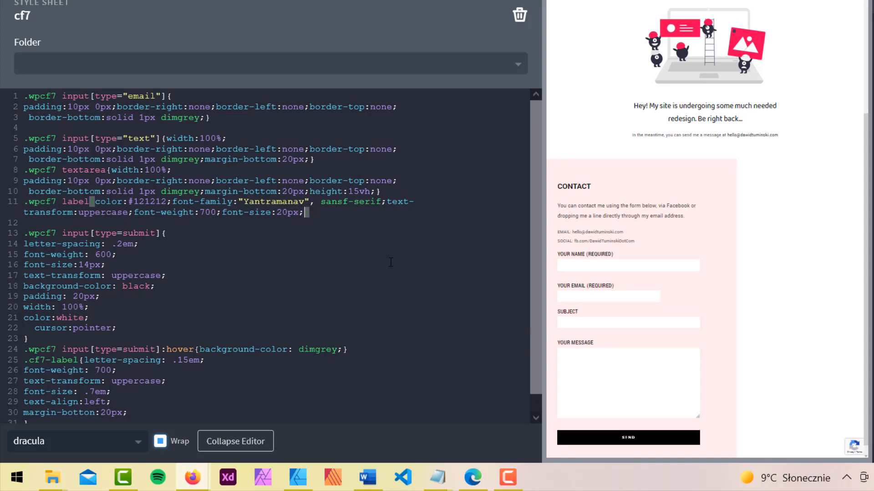
# Step: Collapse the stylesheet editor, check the form labels on the canvas and save the template
pyautogui.click(243, 444)
pyautogui.scroll(-4, 718, 236)
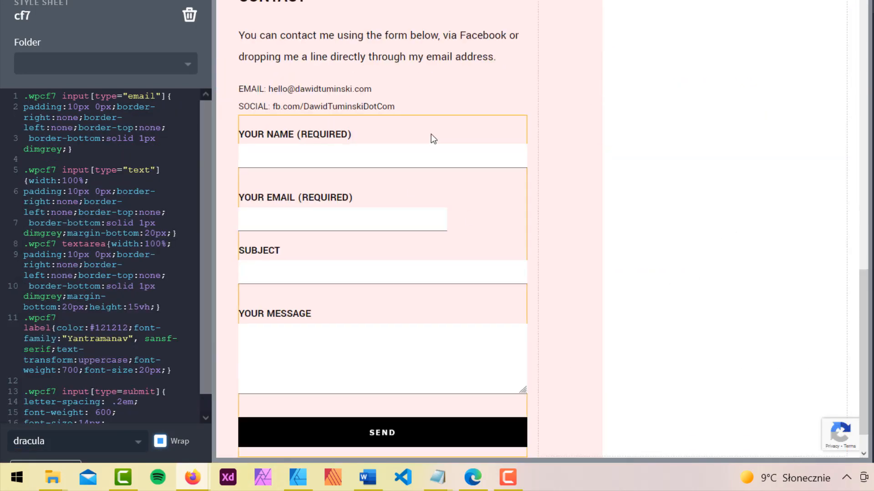
pyautogui.scroll(1, 435, 123)
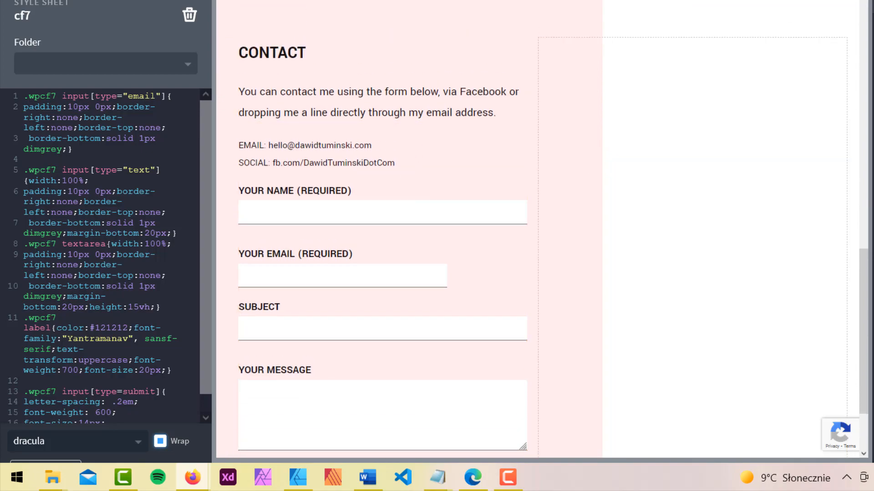
pyautogui.click(819, 1)
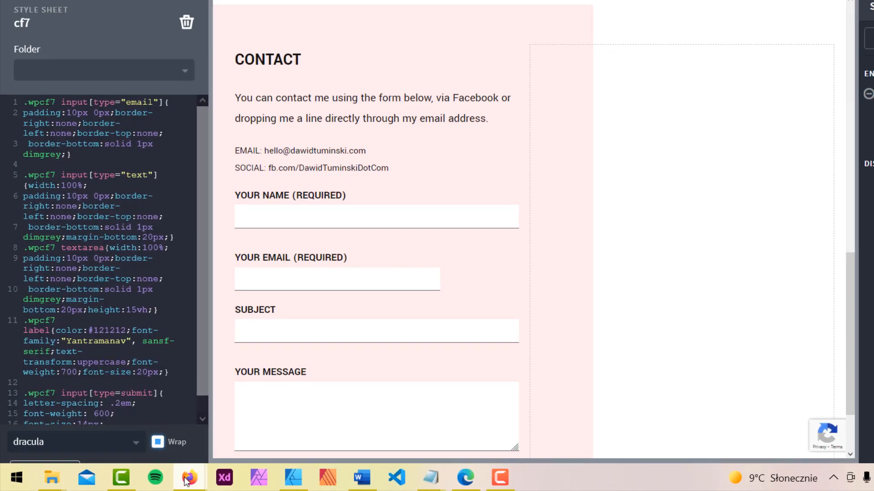
# Step: Switch to the homepage window, reload it, close the developer tools and review the restyled contact form labels
pyautogui.moveTo(192, 478)
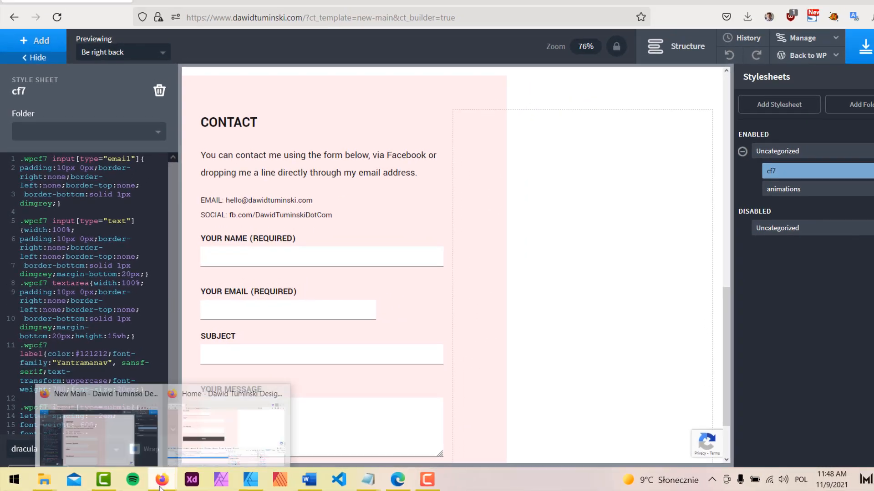
pyautogui.click(234, 429)
pyautogui.click(55, 36)
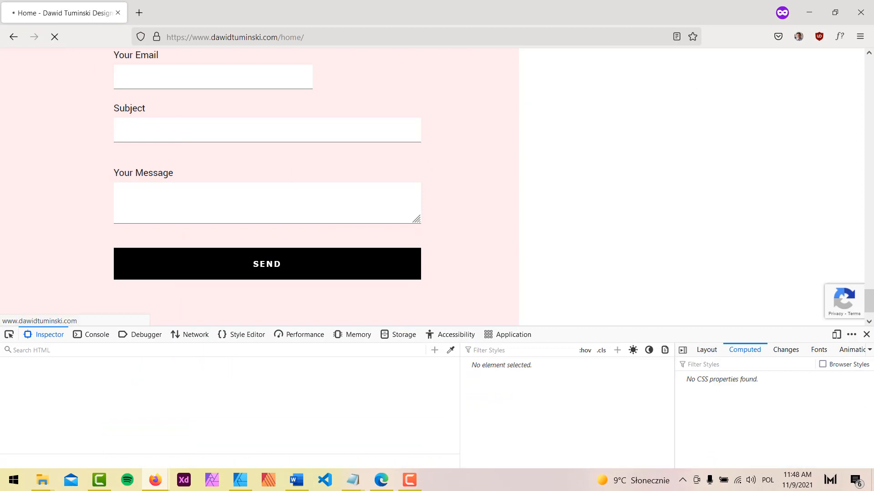
pyautogui.click(867, 335)
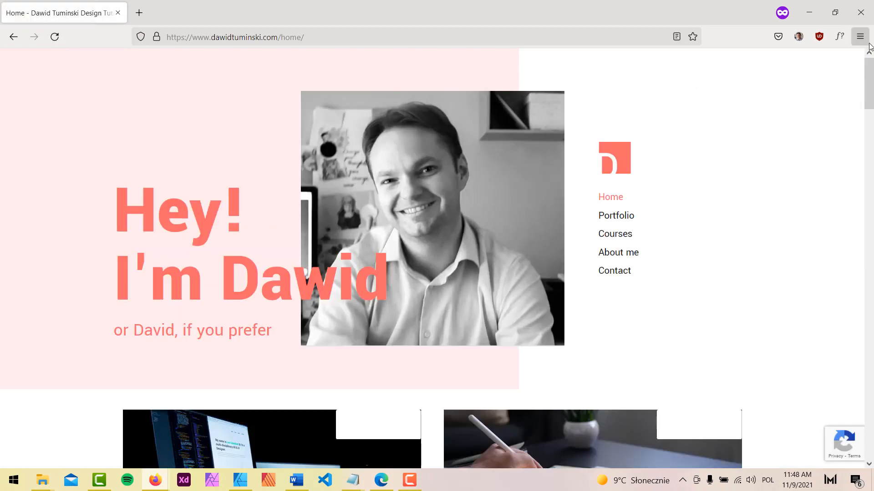
pyautogui.moveTo(869, 82); pyautogui.dragTo(870, 390)
pyautogui.scroll(-5, 345, 323)
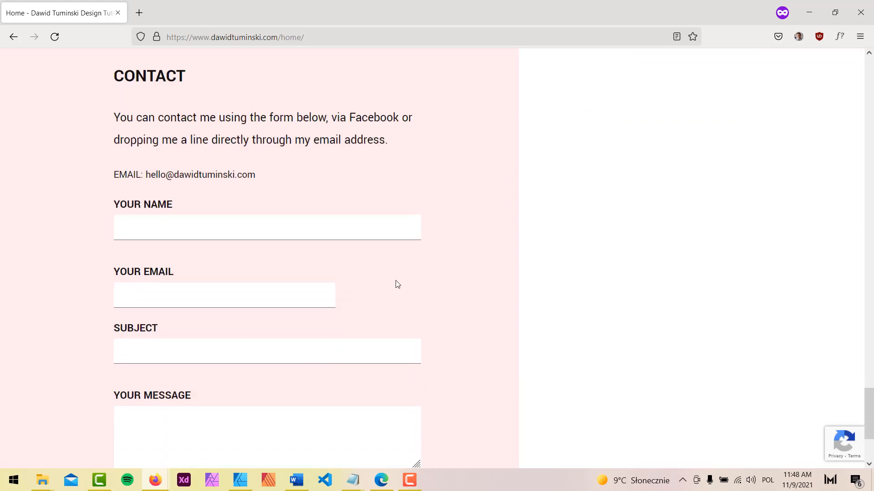
pyautogui.scroll(1, 467, 273)
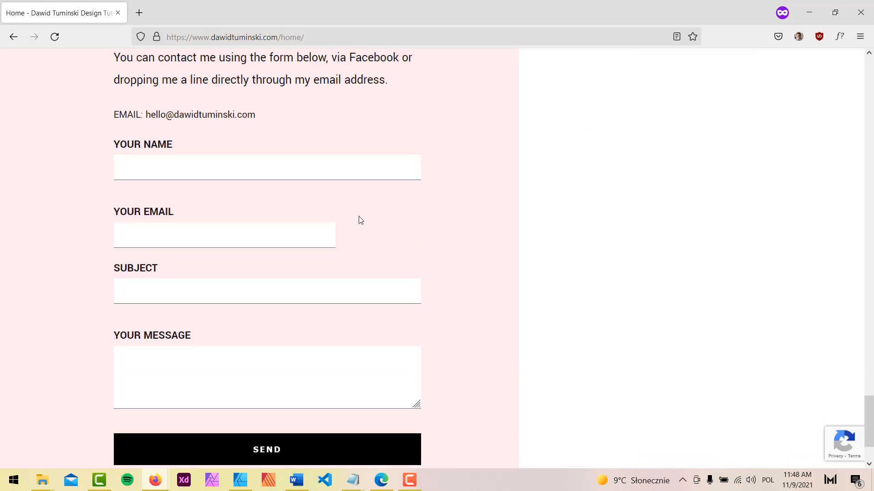
# Step: Examine the form's underlined fields and send message buttons in the Affinity Designer mockup and return to the page builder
pyautogui.click(814, 13)
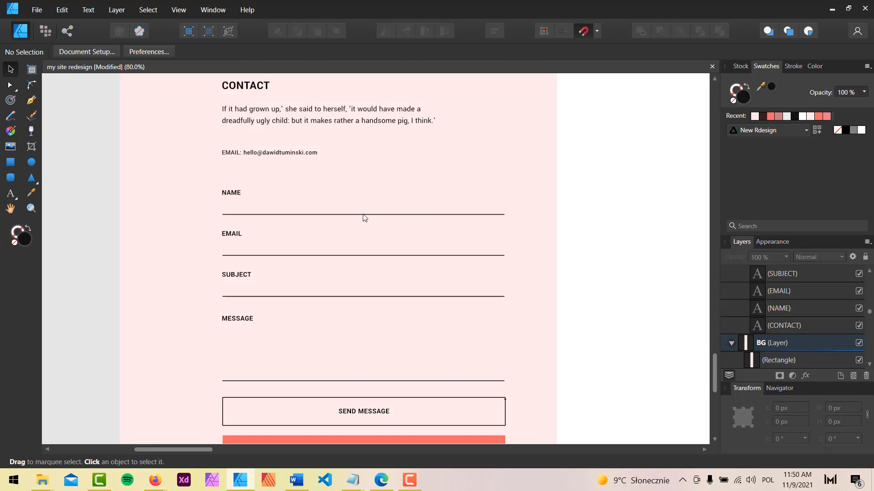
pyautogui.click(296, 217)
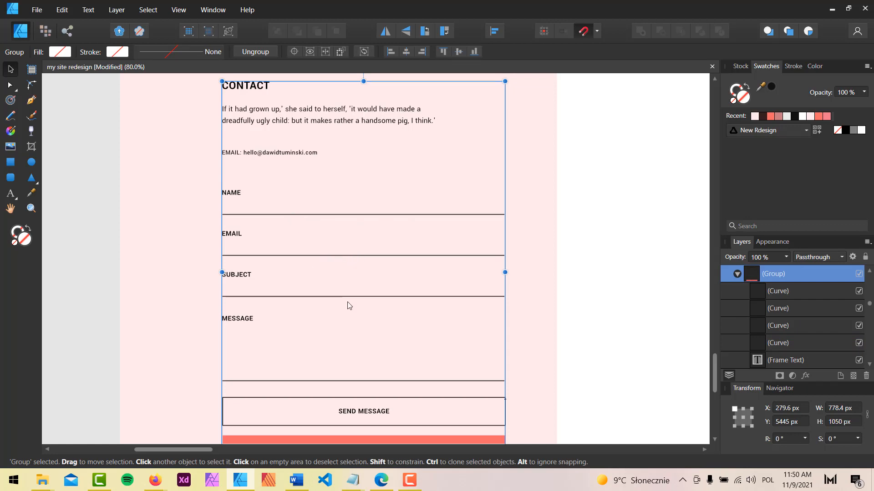
pyautogui.scroll(-1, 394, 336)
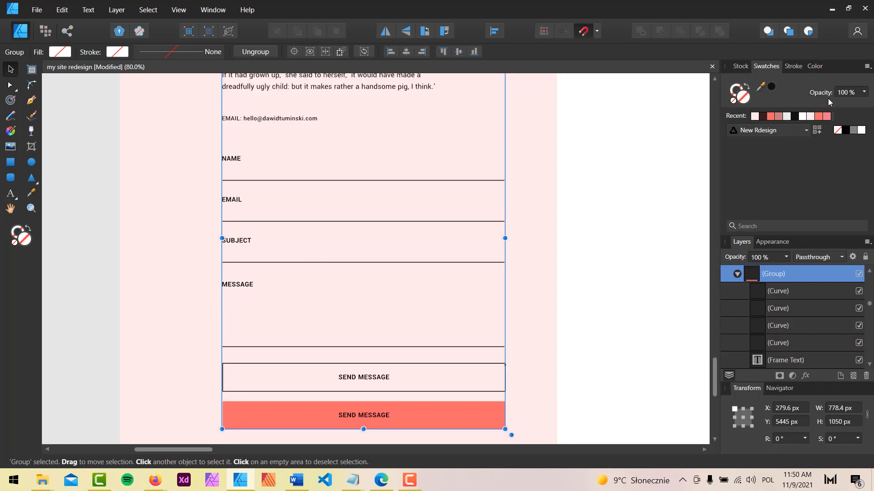
pyautogui.click(839, 7)
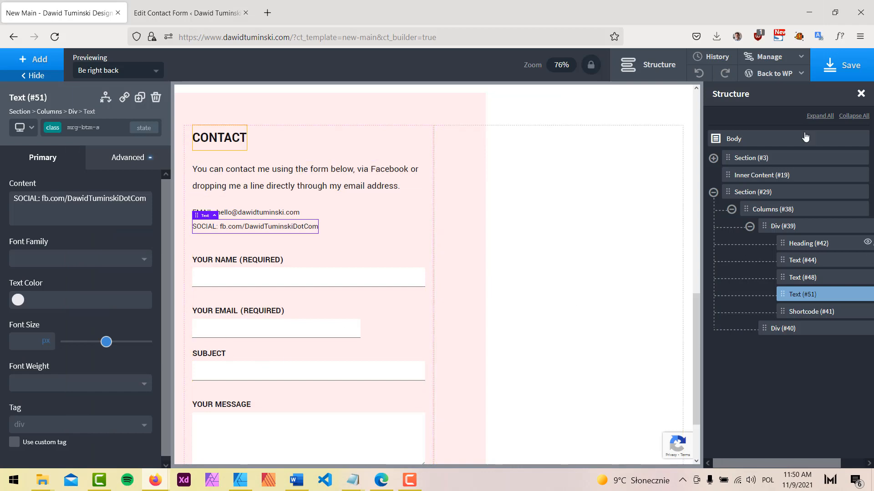
# Step: Open the cf7 stylesheet and, in the email input rule, set the border-bottom color to #121212 and add background:none
pyautogui.click(787, 62)
pyautogui.click(725, 93)
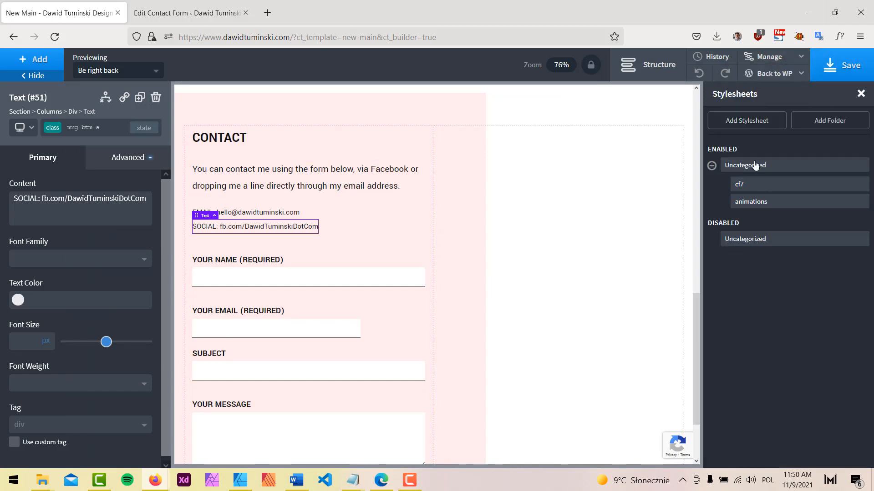
pyautogui.click(743, 190)
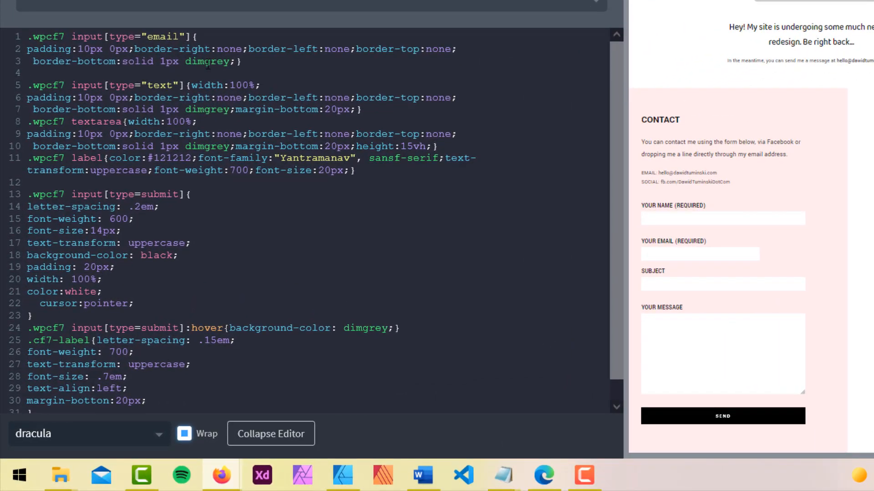
pyautogui.doubleClick(206, 61)
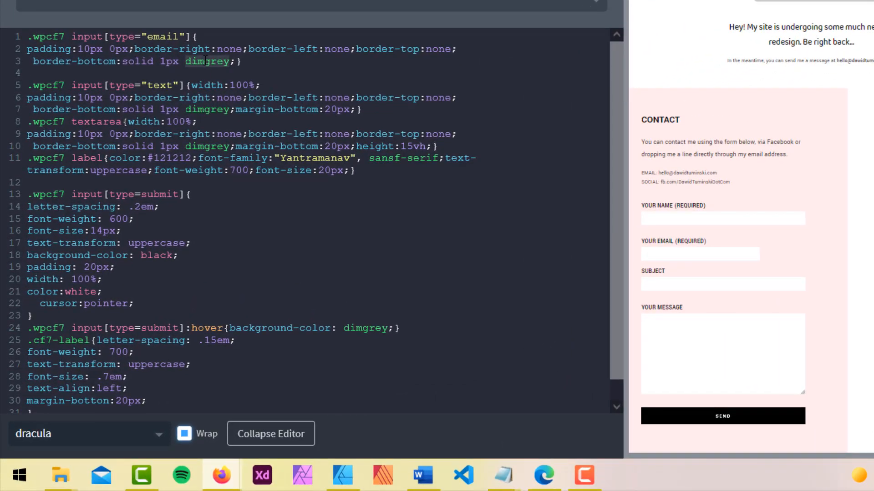
pyautogui.write('#121212')
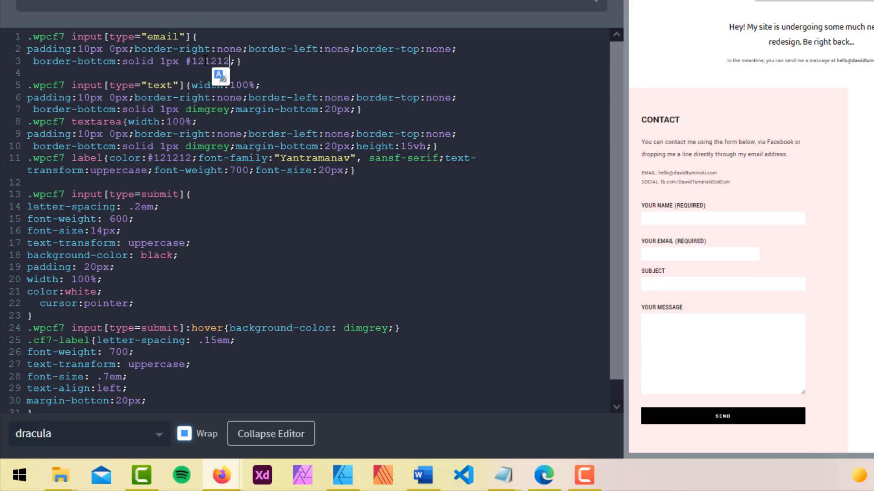
pyautogui.press('Right')
pyautogui.write('background')
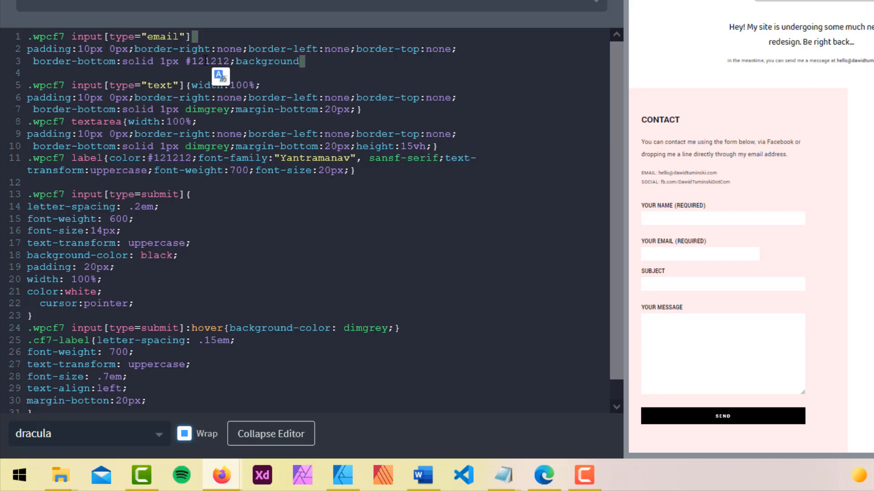
pyautogui.write(':none;')
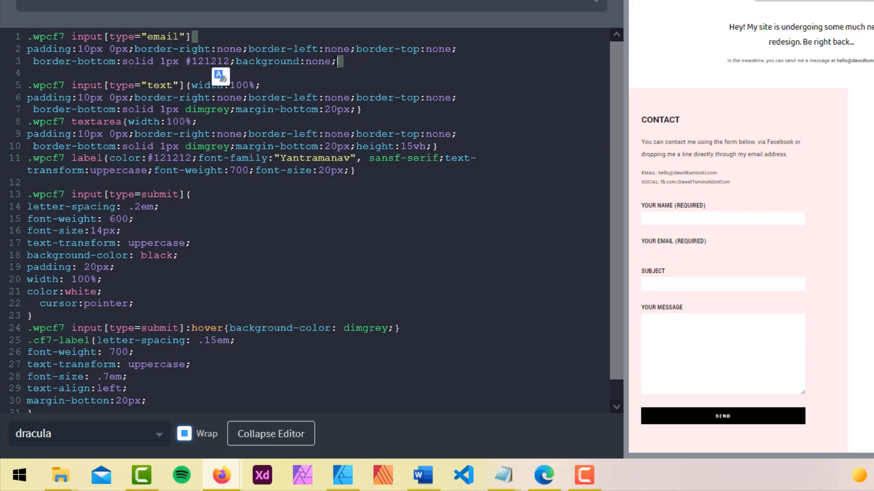
# Step: Copy the email rule's border-bottom:solid 1px #121212 and background:none declarations over the border-bottom declaration in the text input rule
pyautogui.hotkey('shift', 'Left')
pyautogui.hotkey('shift', 'Home')
pyautogui.hotkey('ctrl', 'c')
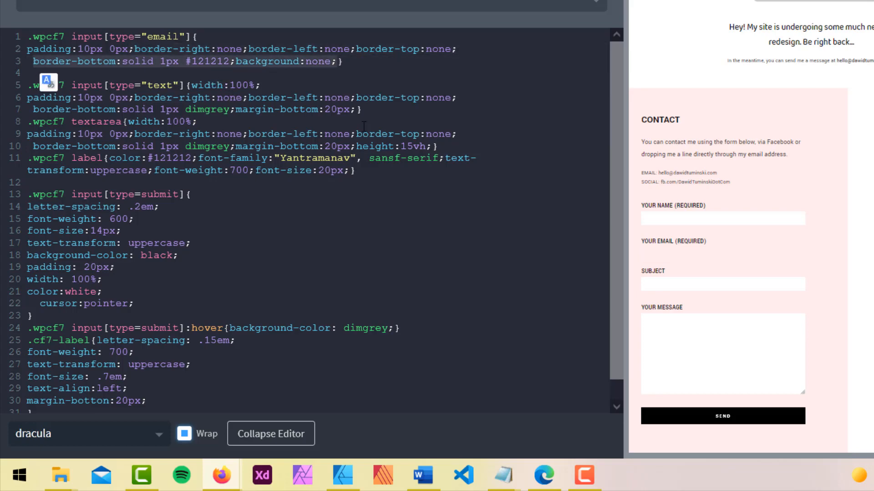
pyautogui.click(230, 109)
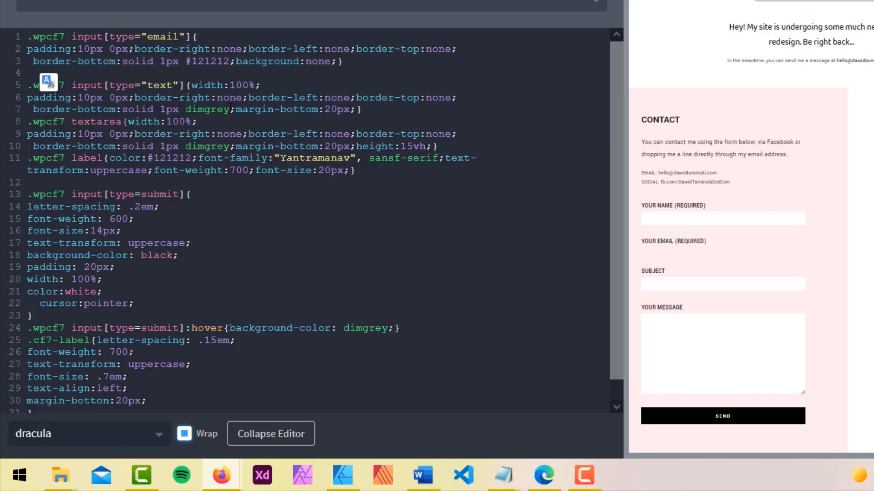
pyautogui.moveTo(230, 110); pyautogui.dragTo(34, 109)
pyautogui.hotkey('ctrl', 'v')
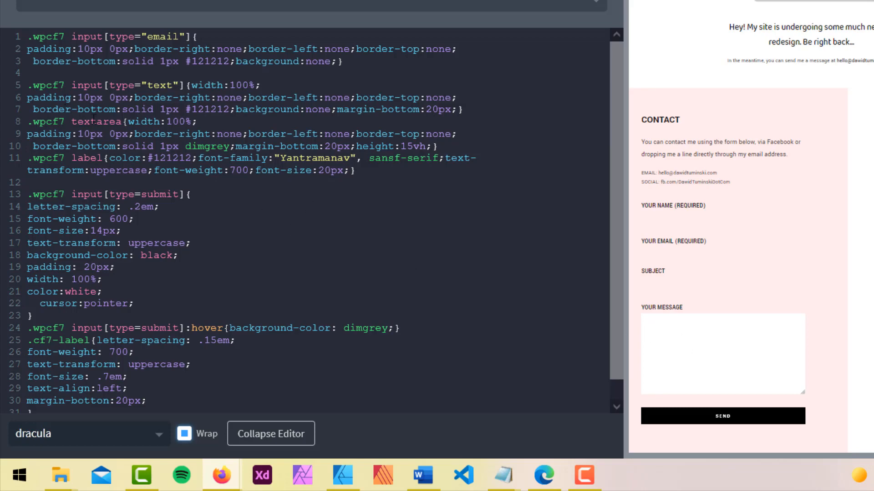
# Step: Separate the textarea rule with blank lines and replace its border-bottom with the copied border-bottom:solid 1px #121212;background:none; declarations
pyautogui.click(481, 112)
pyautogui.press('Return')
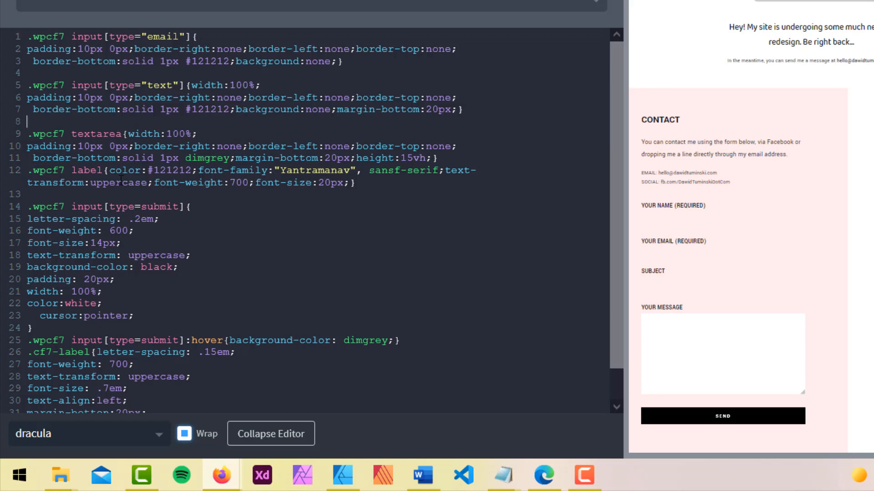
pyautogui.click(29, 171)
pyautogui.press('Return')
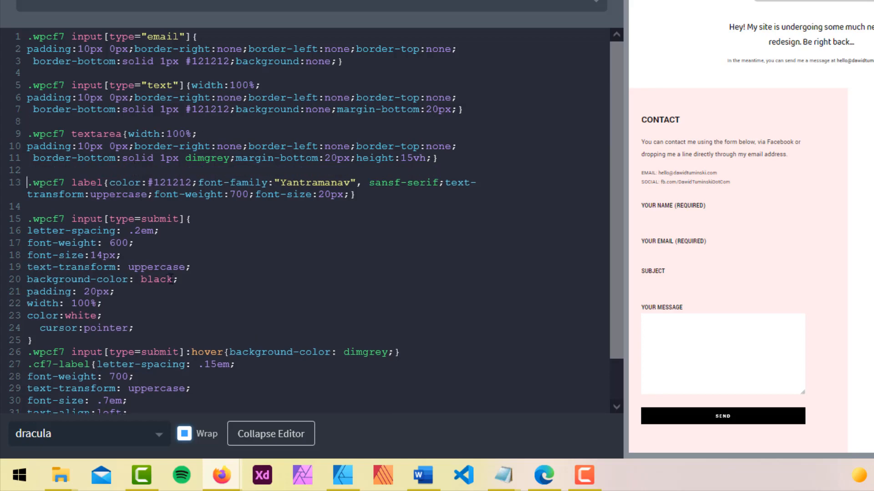
pyautogui.moveTo(34, 158); pyautogui.dragTo(233, 163)
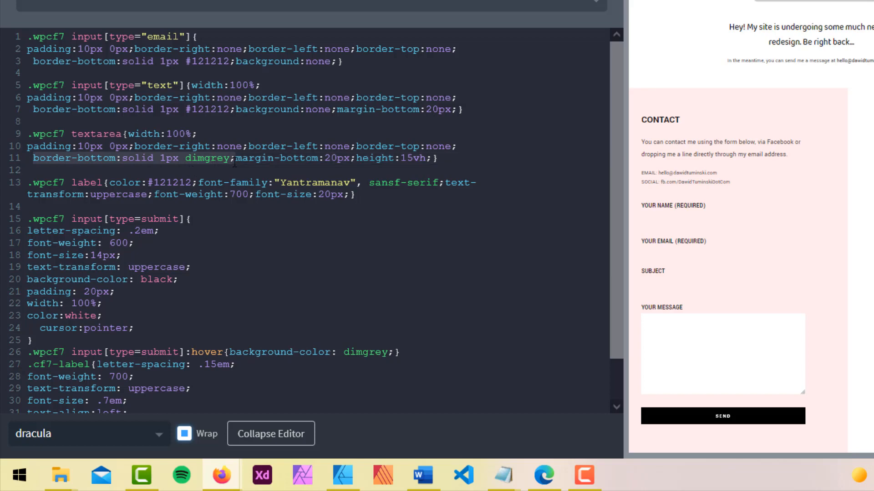
pyautogui.hotkey('ctrl', 'v')
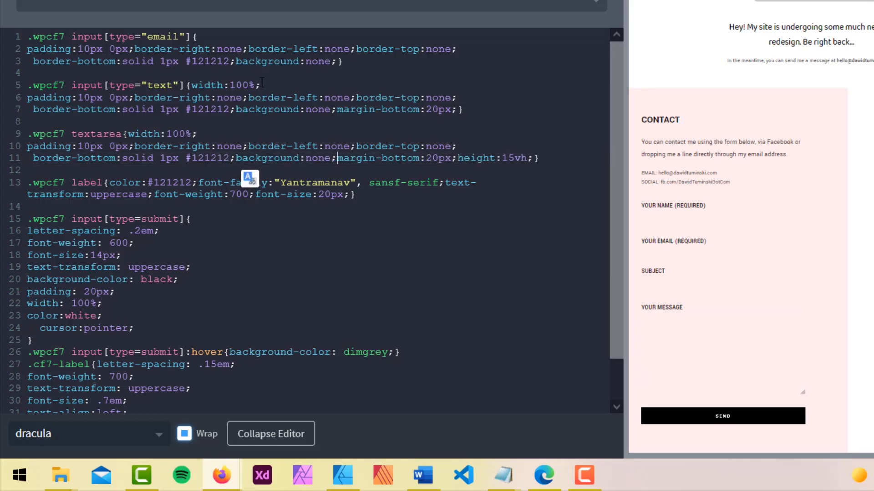
# Step: Copy width:100%; from the text input rule to the end of the email input rule and save the template
pyautogui.moveTo(261, 85); pyautogui.dragTo(195, 90)
pyautogui.hotkey('ctrl', 'c')
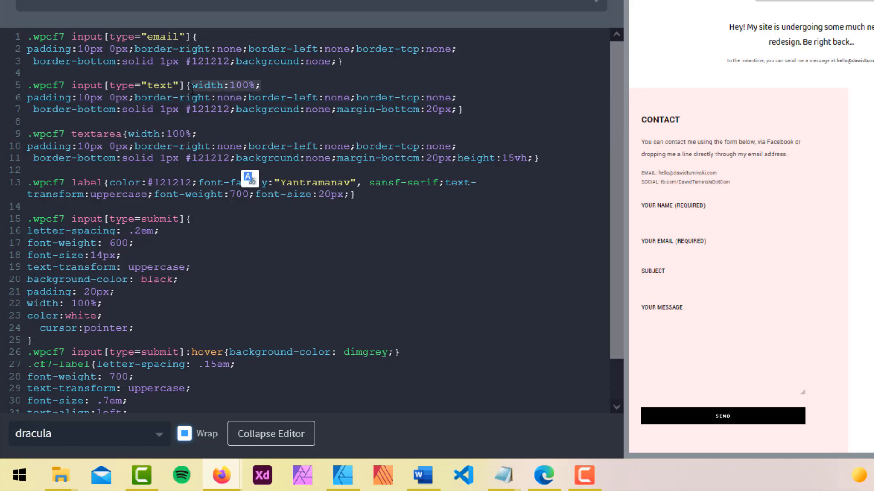
pyautogui.click(339, 62)
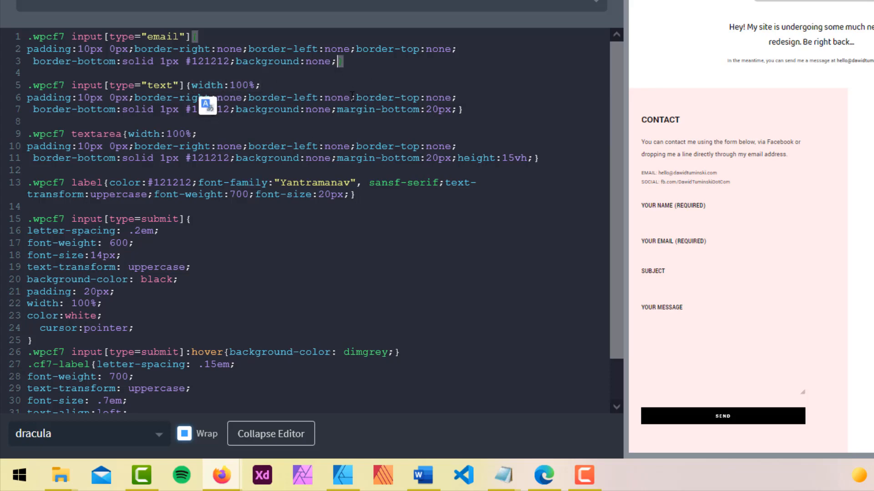
pyautogui.hotkey('ctrl', 'v')
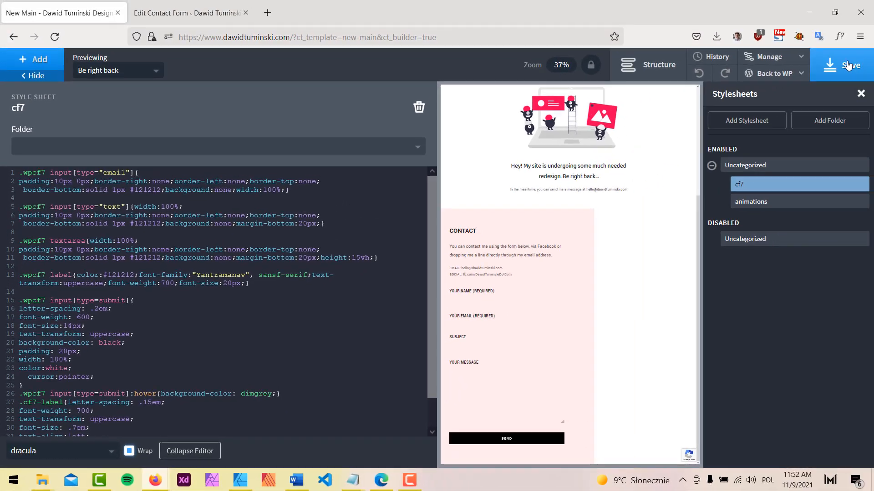
pyautogui.click(847, 65)
# Step: Switch to the homepage in Edge, reload it and review the contact form's restyled fields down to the send button
pyautogui.click(381, 480)
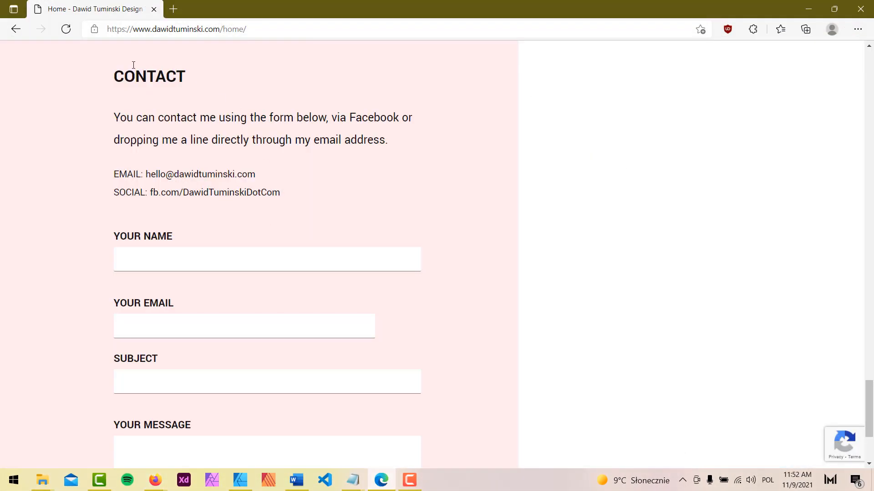
pyautogui.click(66, 29)
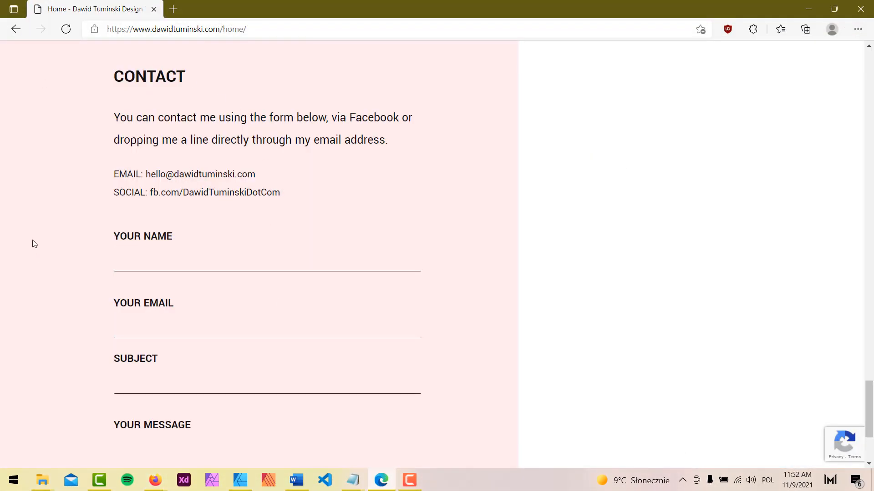
pyautogui.scroll(-2, 32, 239)
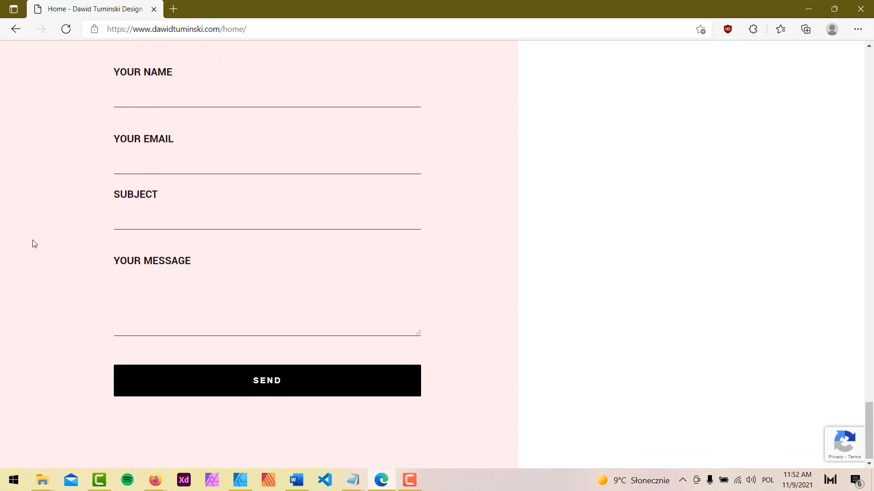
# Step: Focus the name, email, subject and message fields of the live form in turn to examine their focus outlines
pyautogui.click(137, 156)
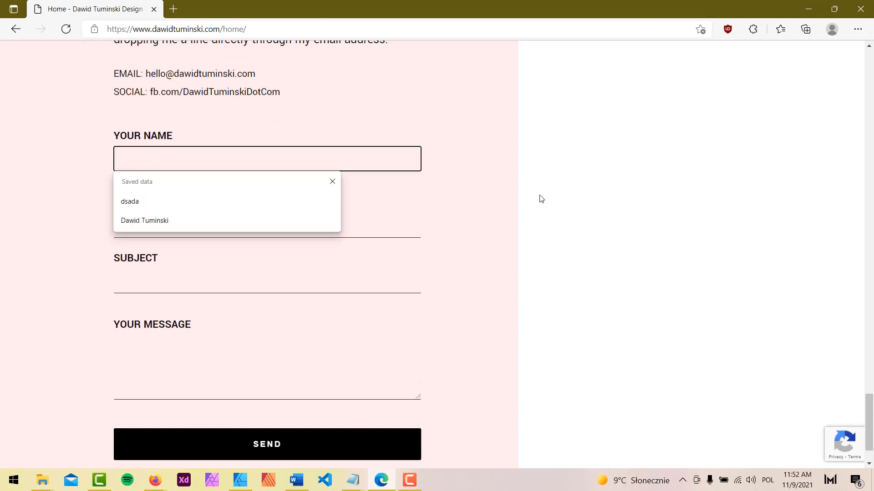
pyautogui.click(556, 192)
pyautogui.click(378, 158)
pyautogui.click(332, 181)
pyautogui.click(178, 162)
pyautogui.click(571, 197)
pyautogui.click(351, 228)
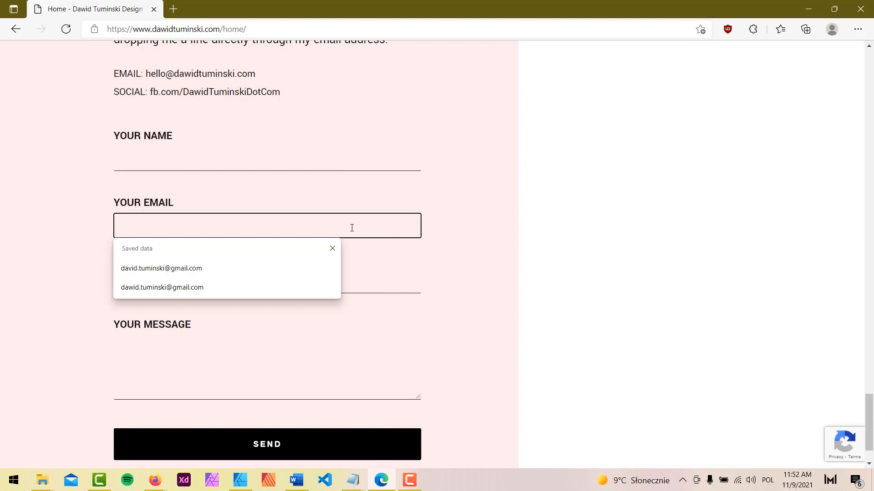
pyautogui.click(396, 281)
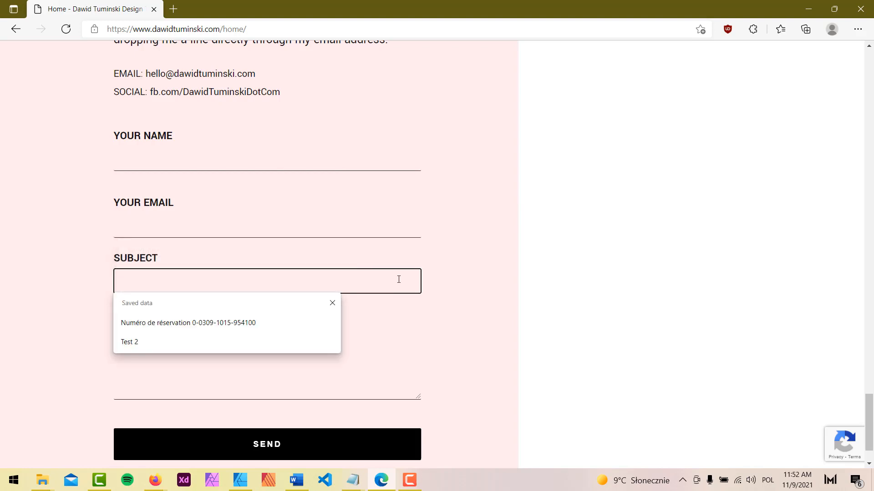
pyautogui.click(332, 304)
pyautogui.click(398, 353)
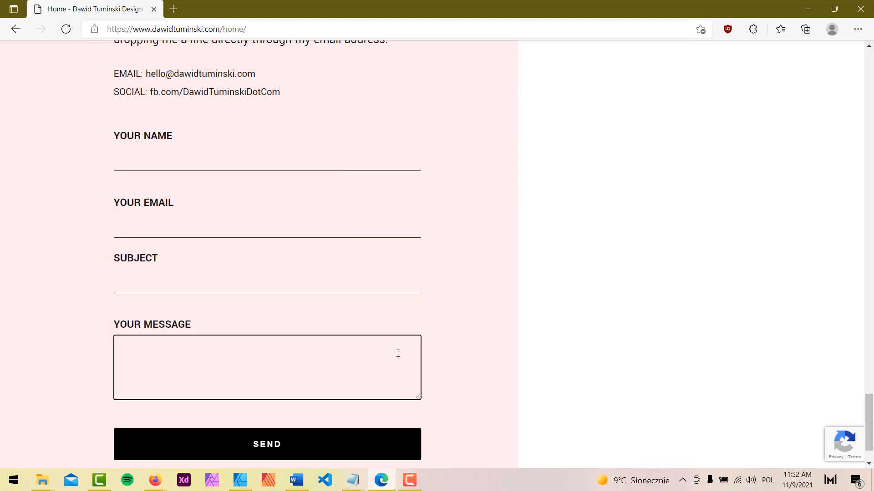
pyautogui.click(603, 326)
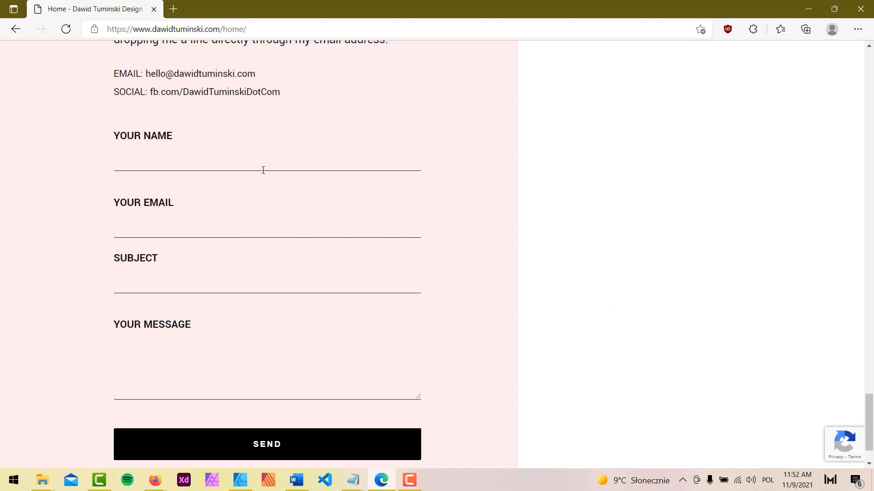
# Step: Enter the test text gf in the live form's name field to check its inner spacing, and return to the page builder
pyautogui.click(230, 162)
pyautogui.write('gf')
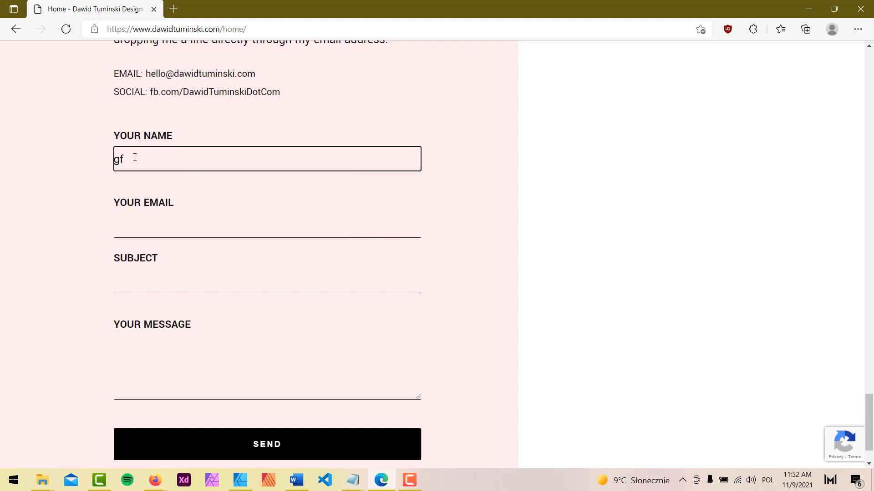
pyautogui.click(808, 11)
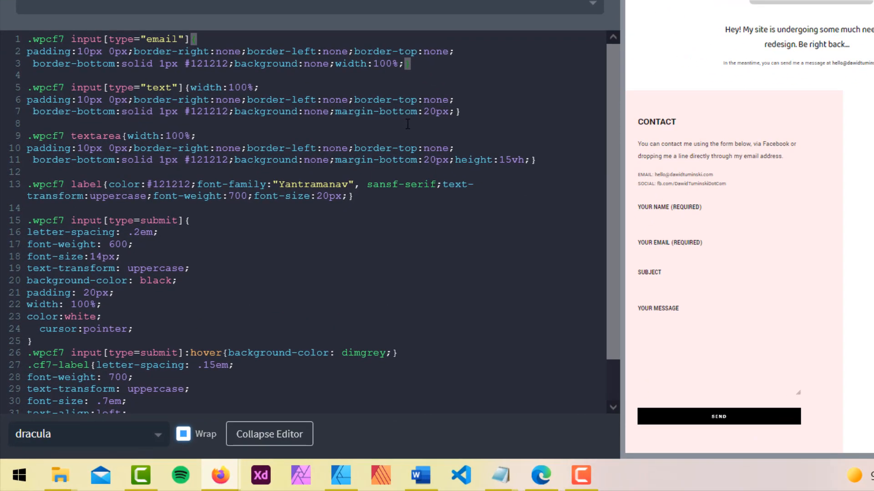
# Step: Add padding:10px; and the label rule's font-family:"Yantramanav", sansf-serif; to the end of the email input rule
pyautogui.write('padding:10px')
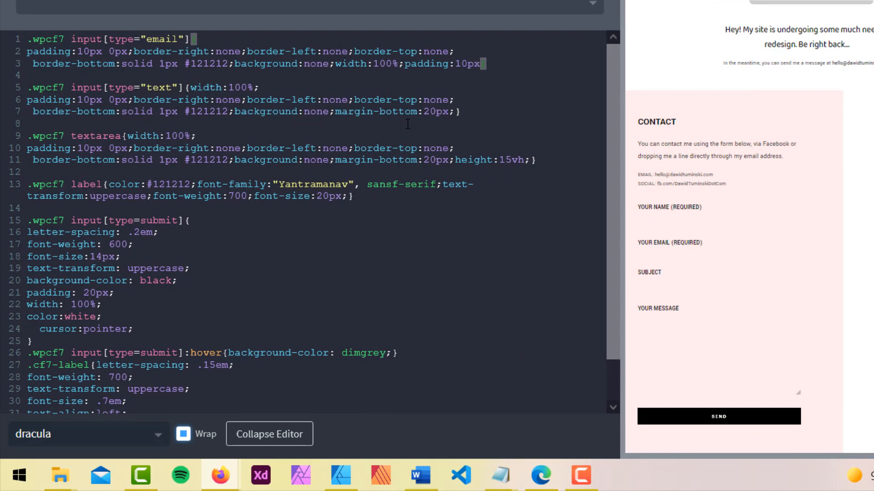
pyautogui.write(';')
pyautogui.moveTo(199, 186); pyautogui.dragTo(441, 186)
pyautogui.hotkey('ctrl', 'c')
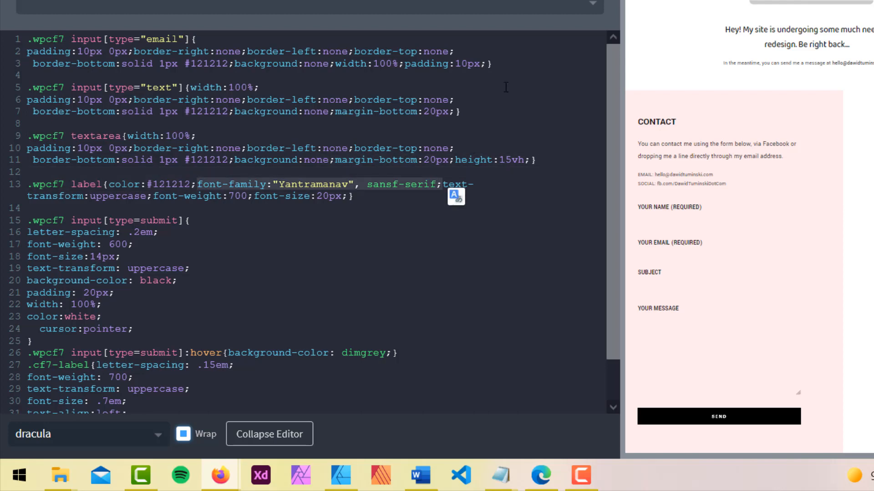
pyautogui.click(486, 62)
pyautogui.hotkey('ctrl', 'v')
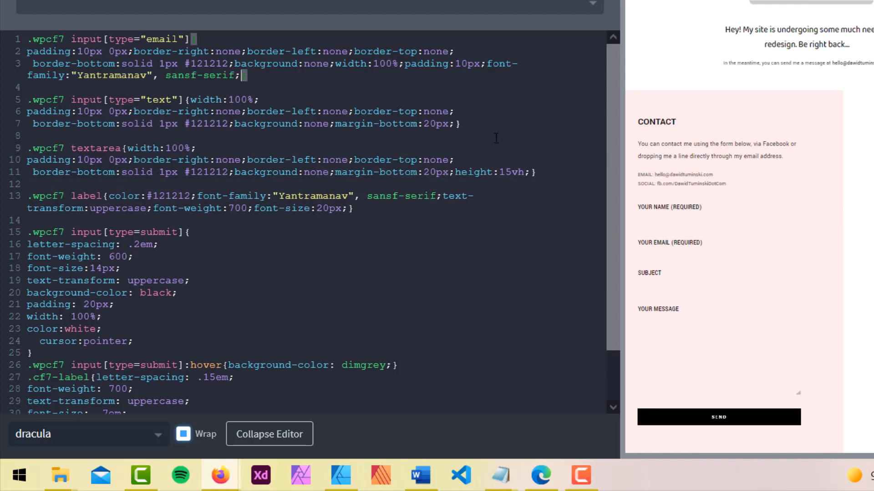
# Step: Copy padding:10px;font-family:"Yantramanav", sansf-serif; from the email rule to the ends of the text input and textarea rules, and save the template
pyautogui.moveTo(404, 64); pyautogui.dragTo(240, 77)
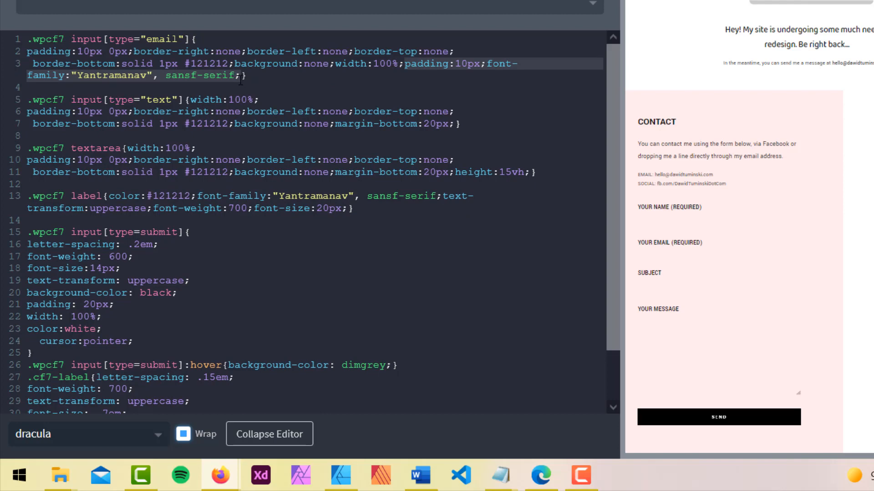
pyautogui.click(455, 123)
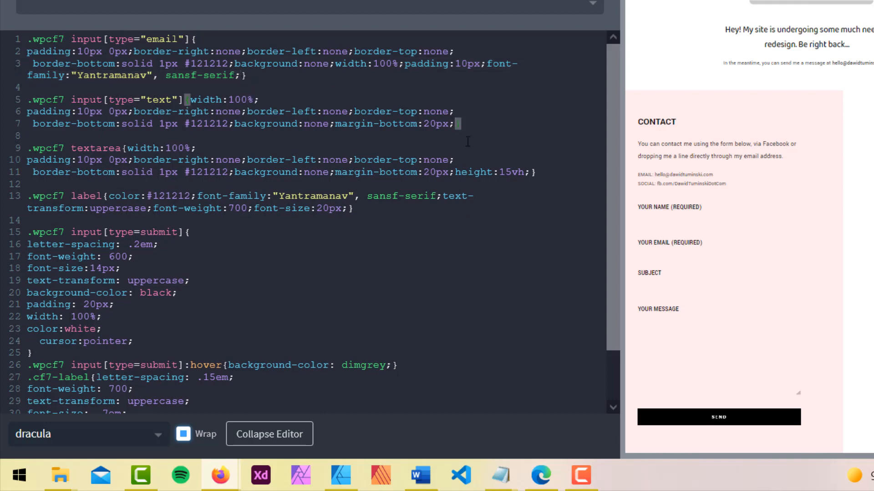
pyautogui.write('padding:10px;font-family:"Yantramanav", sansf-serif;')
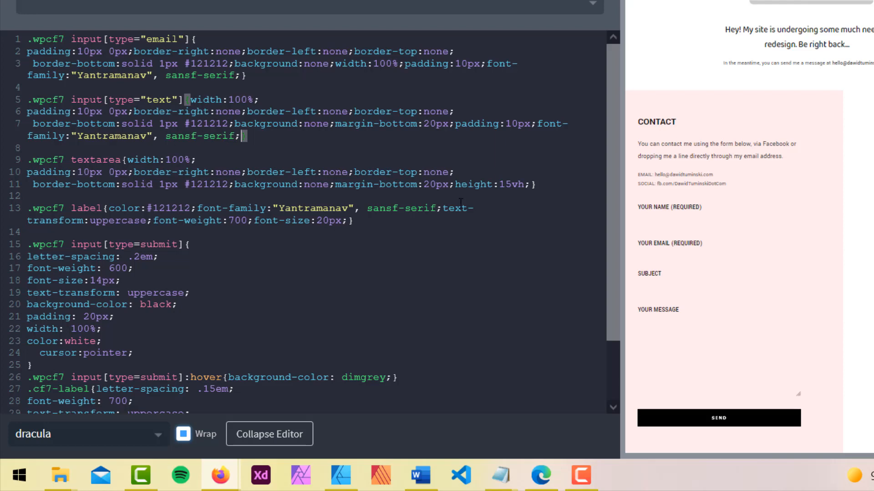
pyautogui.click(530, 184)
pyautogui.write('padding:10px;font-family:"Yantramanav", sansf-serif;')
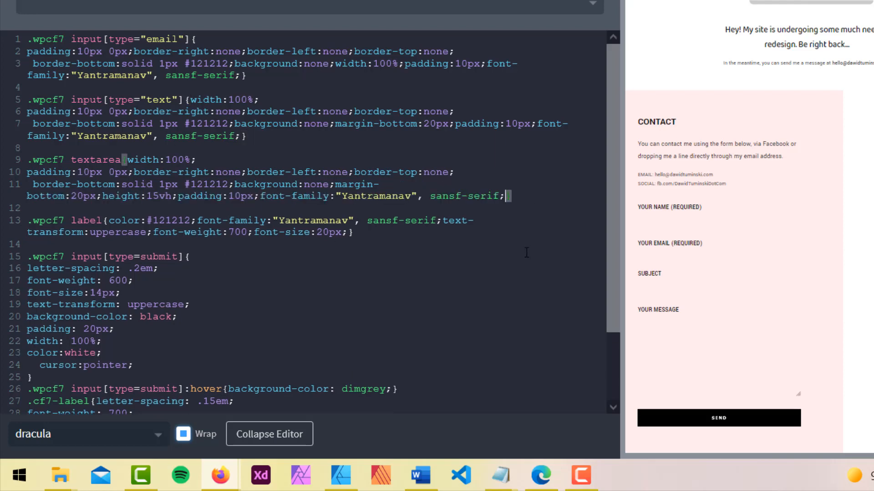
pyautogui.scroll(-3, 350, 253)
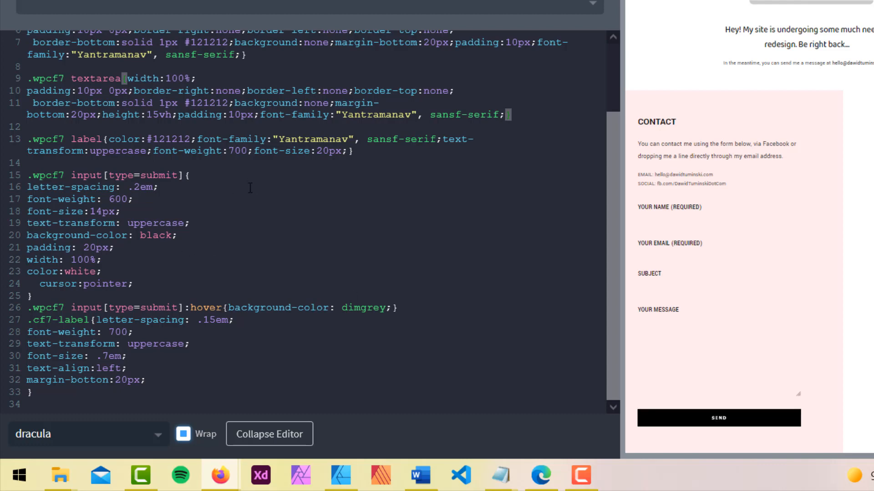
pyautogui.click(846, 48)
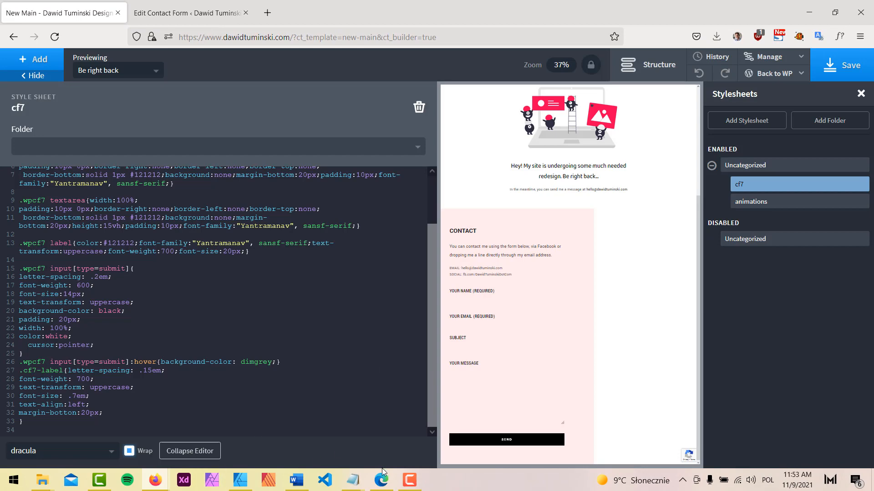
# Step: Switch to the live page in Edge and enter the test text fdsfsdfsfs in the name field to check its inner spacing
pyautogui.click(383, 474)
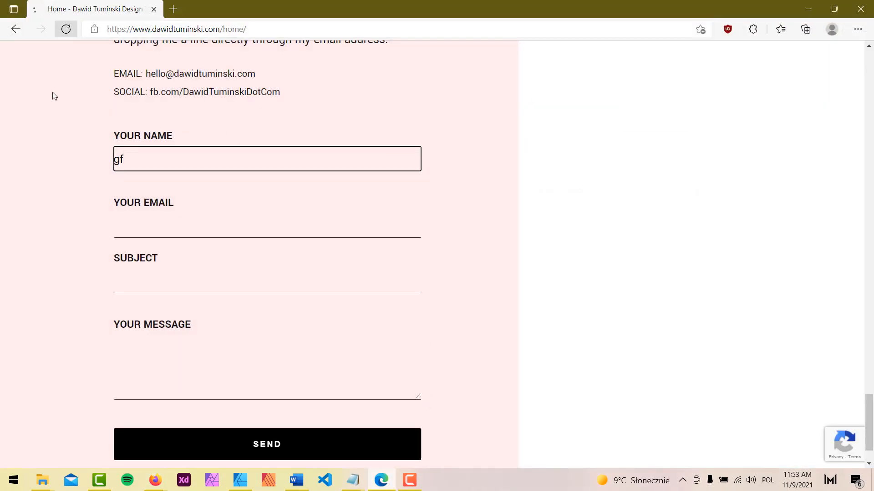
pyautogui.click(153, 162)
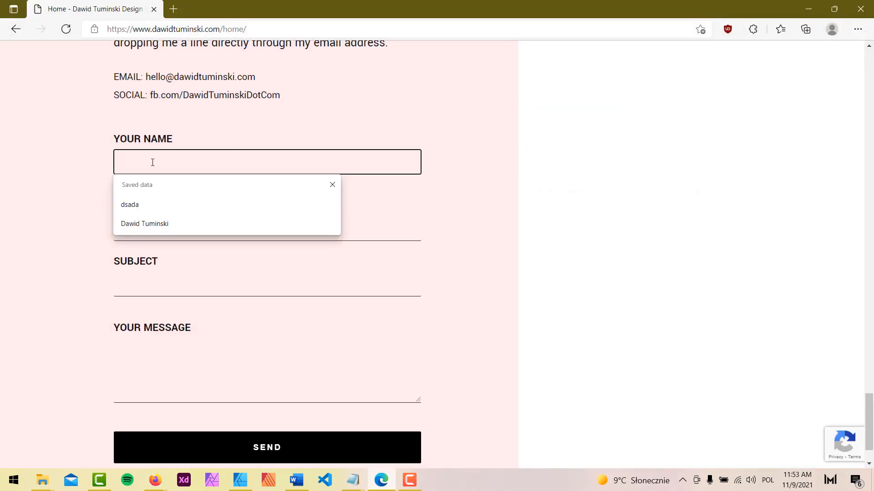
pyautogui.write('fdsfsdfsfs')
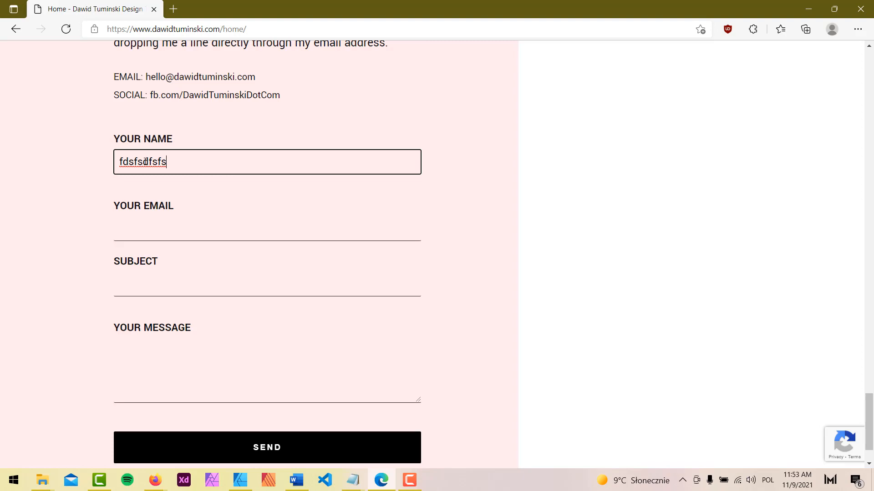
pyautogui.scroll(-2, 542, 291)
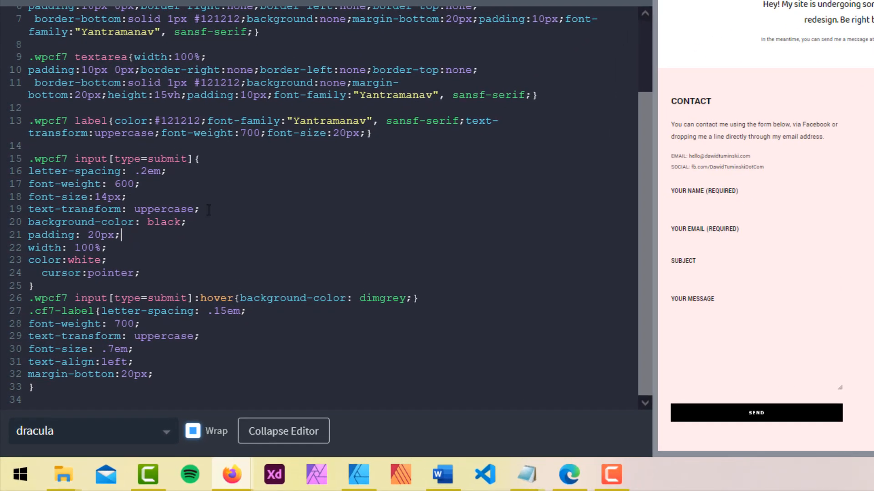
# Step: Add padding:10px; and font-family:"Yantramanav", sansf-serif; on separate lines after text-transform in the submit button rule
pyautogui.click(210, 209)
pyautogui.press('Return')
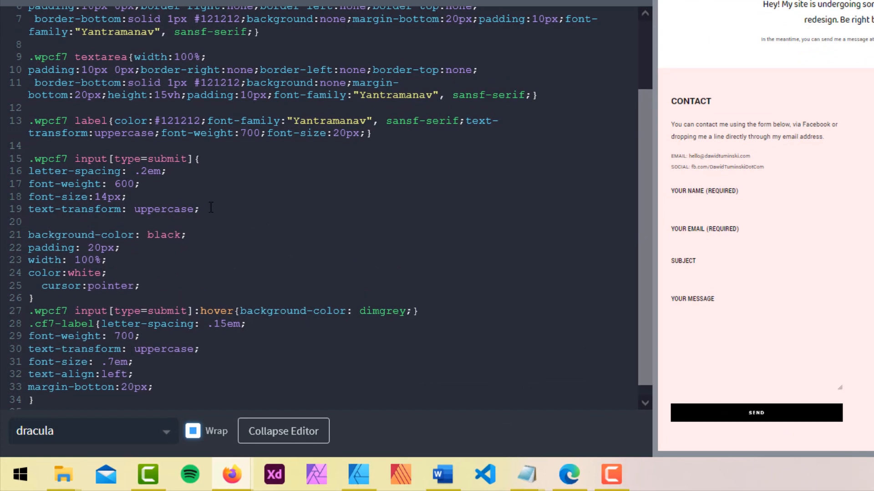
pyautogui.write('padding:10px;font-family:"Yantramanav", sansf-serif;')
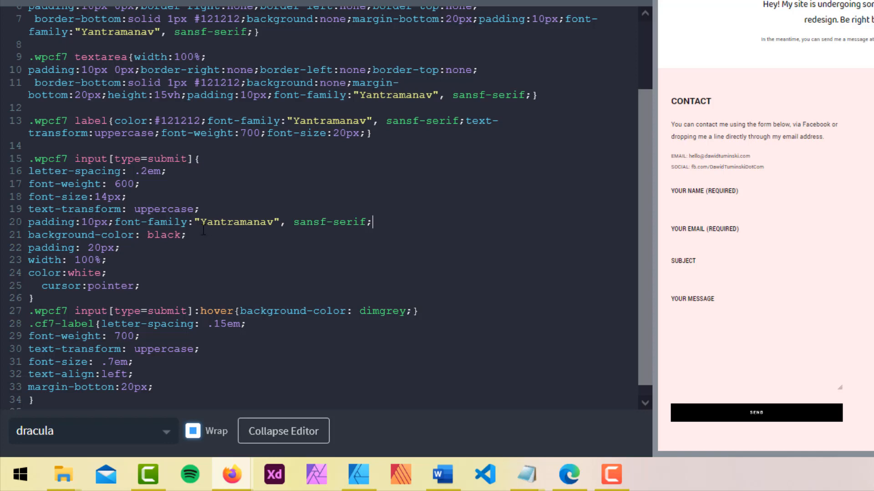
pyautogui.click(114, 223)
pyautogui.press('Return')
pyautogui.press('BackSpace')
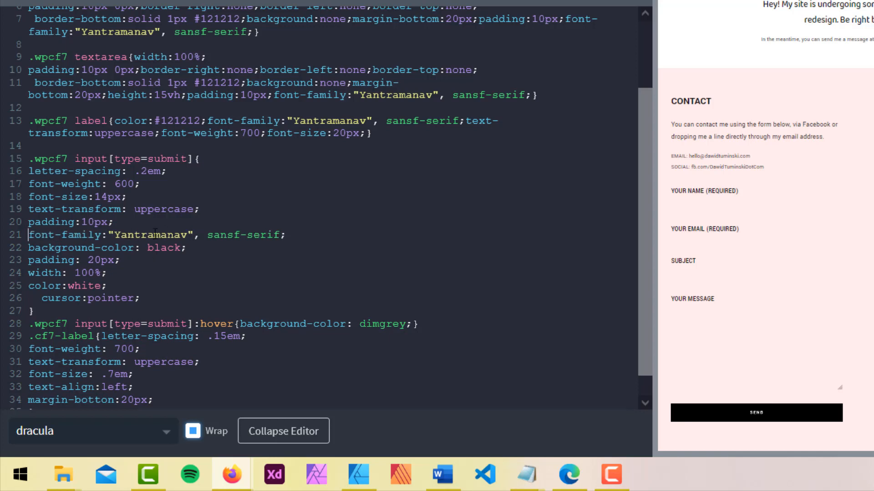
# Step: Set the submit button rule's background-color to transparent
pyautogui.doubleClick(163, 247)
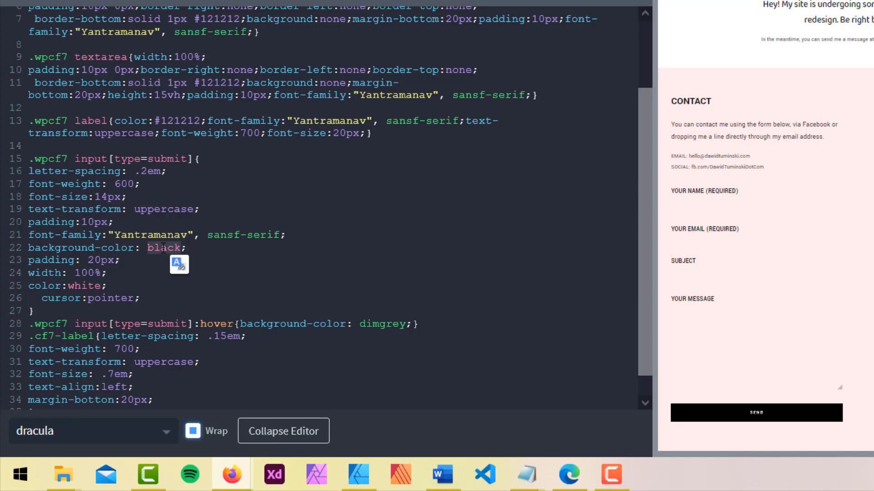
pyautogui.write('none')
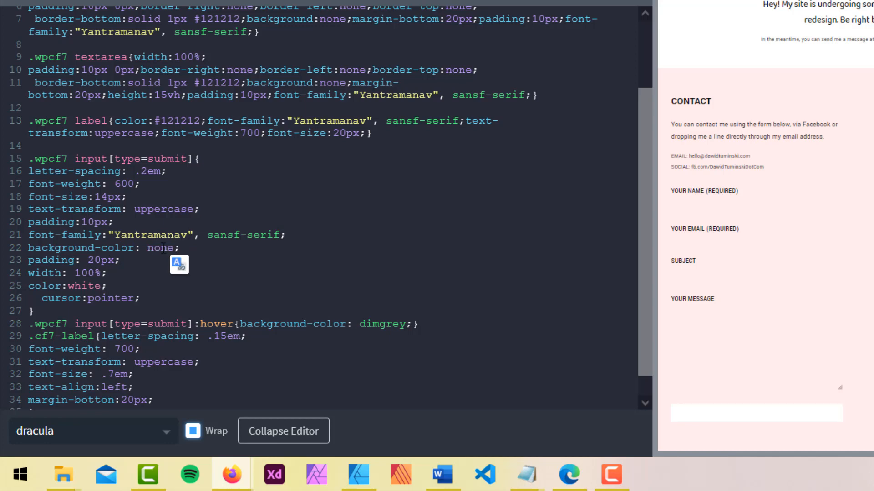
pyautogui.press('BackSpace')
pyautogui.press('BackSpace')
pyautogui.press('BackSpace')
pyautogui.press('BackSpace')
pyautogui.write('transparent')
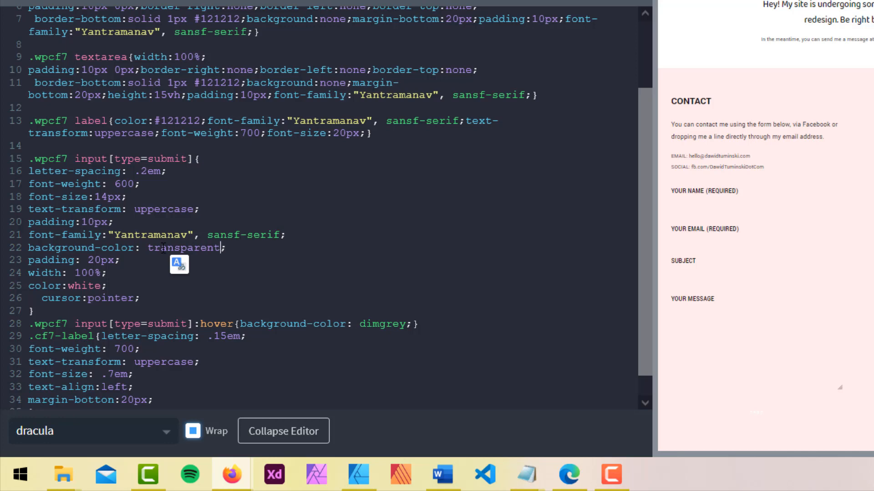
# Step: Set the submit button rule's text color to #121212 and reduce the indent of its cursor line
pyautogui.doubleClick(81, 284)
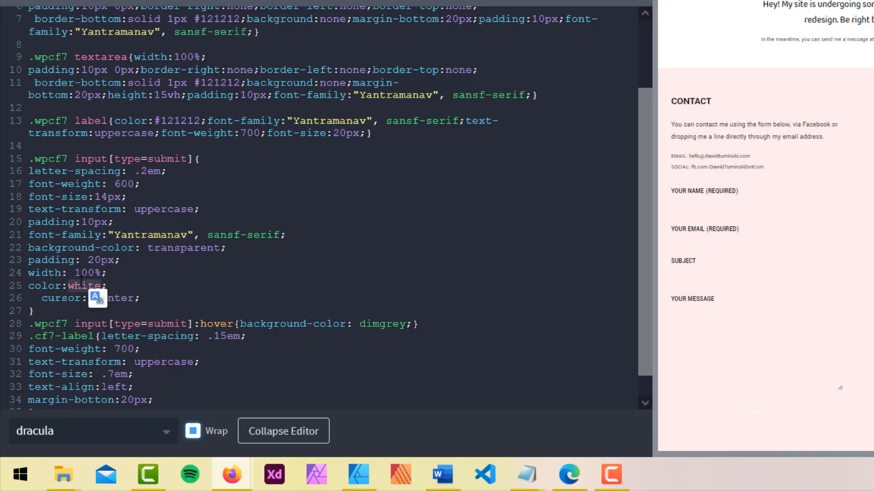
pyautogui.write('#121212')
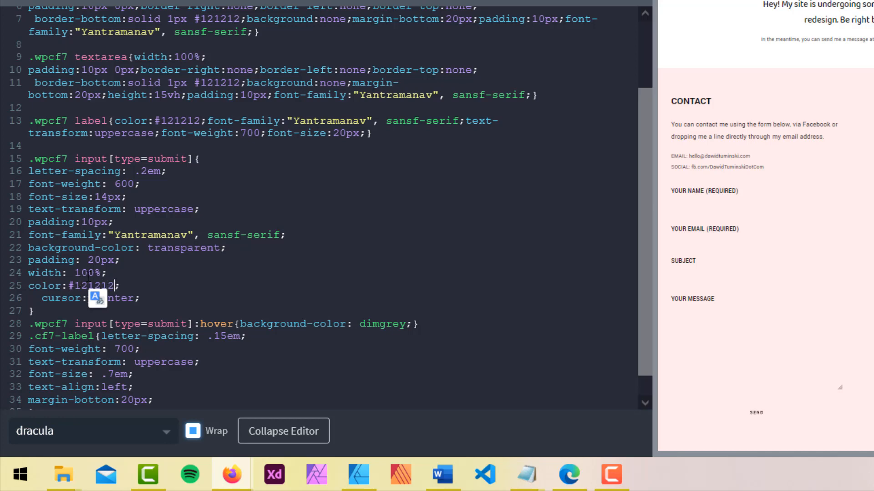
pyautogui.click(41, 298)
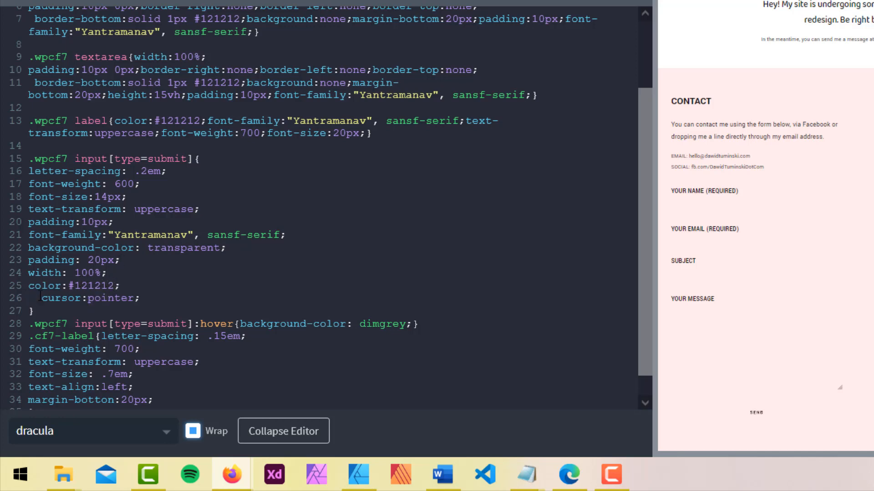
pyautogui.press('BackSpace')
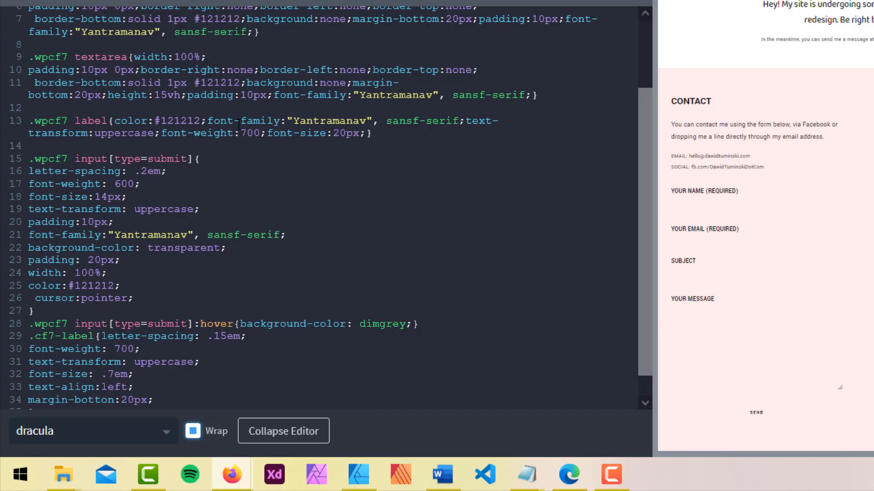
# Step: Copy the text input rule's bottom border declaration to the end of the submit rule and change it to border:solid 1px #121212;
pyautogui.moveTo(36, 18); pyautogui.dragTo(246, 21)
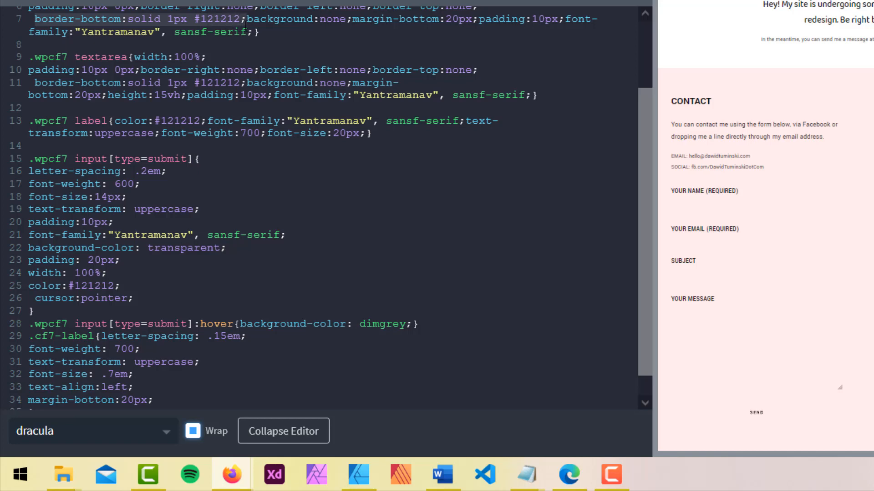
pyautogui.click(150, 302)
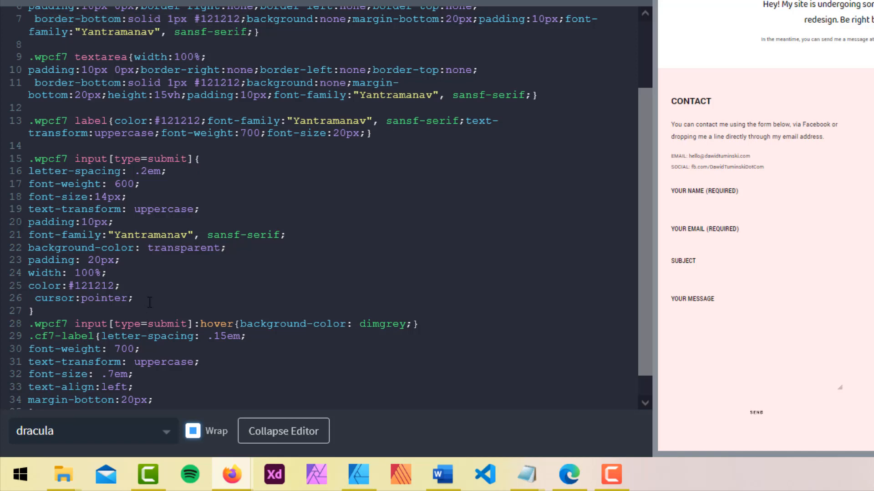
pyautogui.press('Return')
pyautogui.write('border-bottom:solid 1px #121212;')
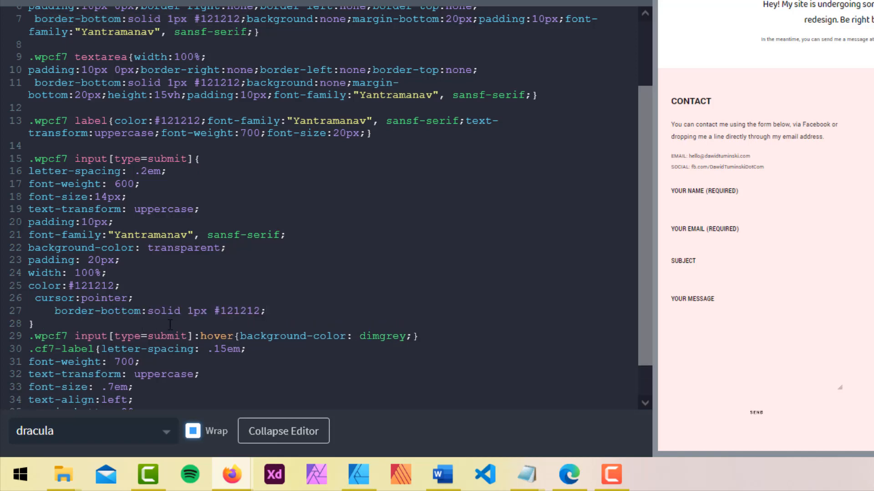
pyautogui.doubleClick(131, 310)
pyautogui.press('BackSpace')
pyautogui.press('BackSpace')
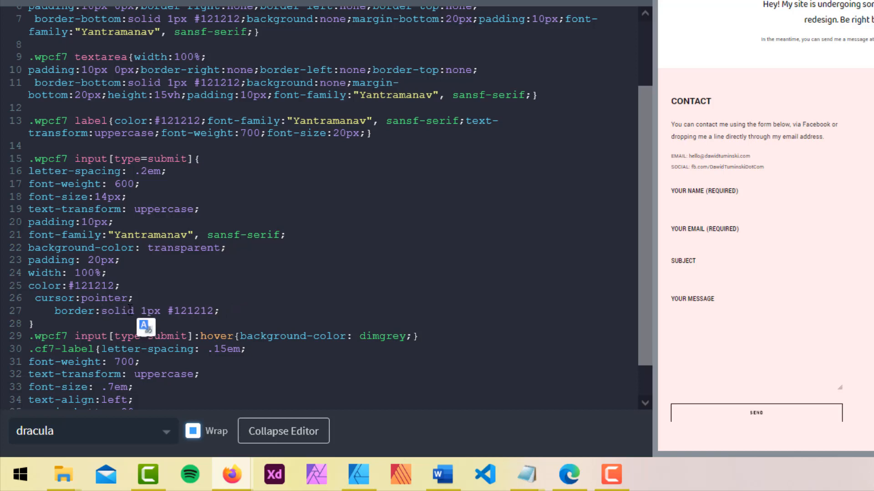
# Step: Compare the live form's labels and Send button in Edge with the Affinity mockup, selecting its SUBJECT label, and return to the page builder
pyautogui.click(562, 482)
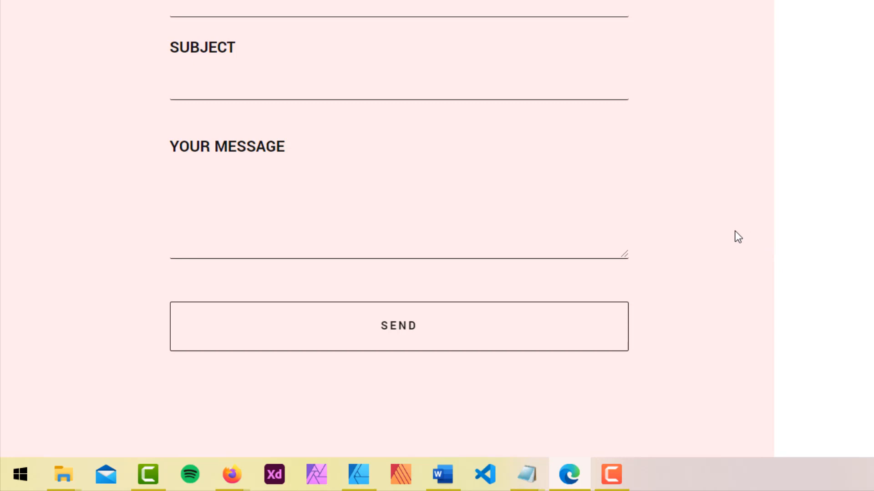
pyautogui.scroll(2, 734, 231)
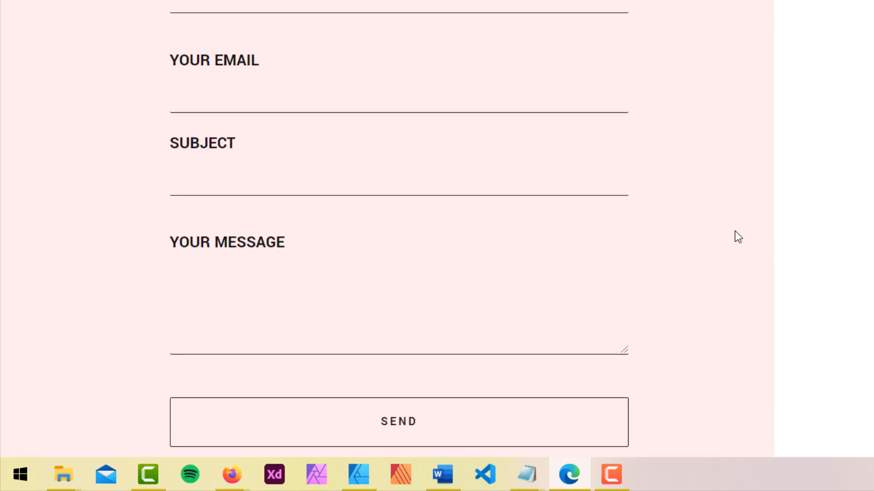
pyautogui.click(364, 469)
pyautogui.click(354, 117)
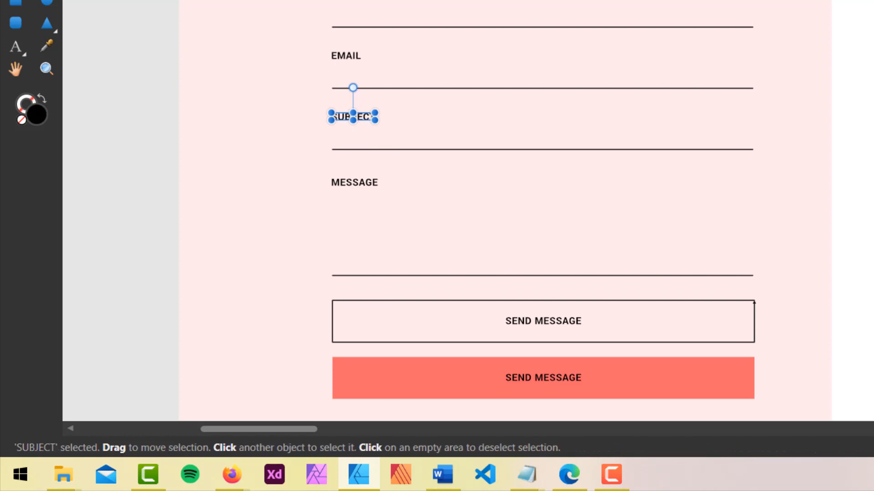
pyautogui.hotkey('alt', 'Tab')
pyautogui.scroll(4, 398, 228)
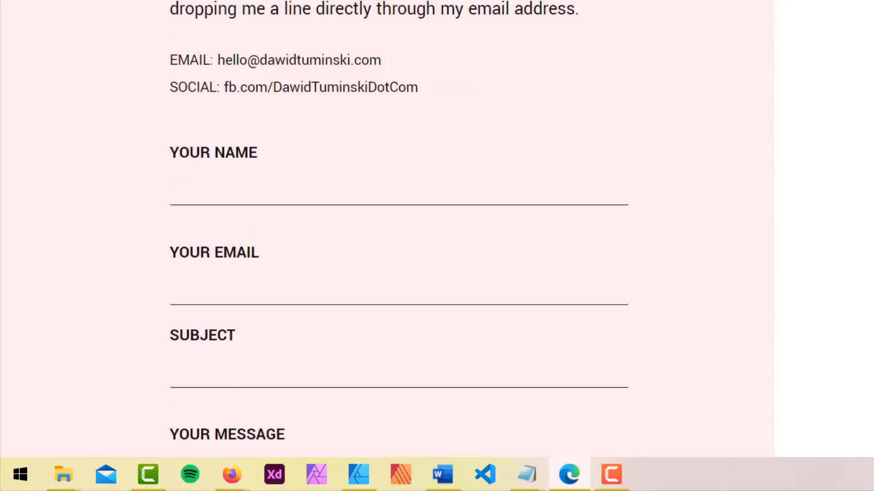
pyautogui.hotkey('alt', 'Tab')
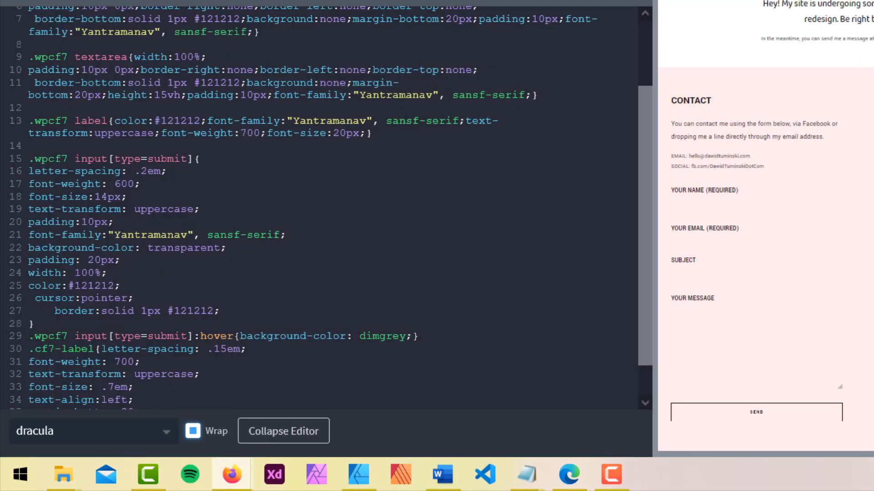
# Step: Set the label rule's font-size to 18px and save the template
pyautogui.scroll(2, 393, 173)
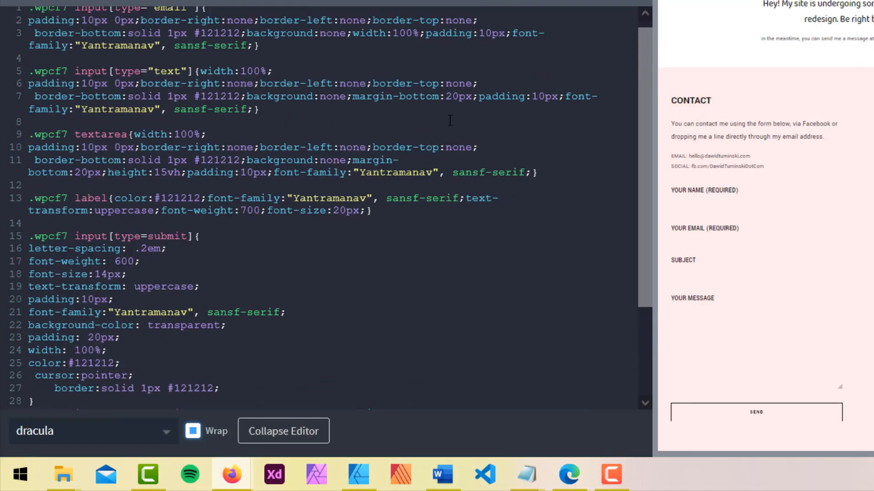
pyautogui.scroll(1, 447, 121)
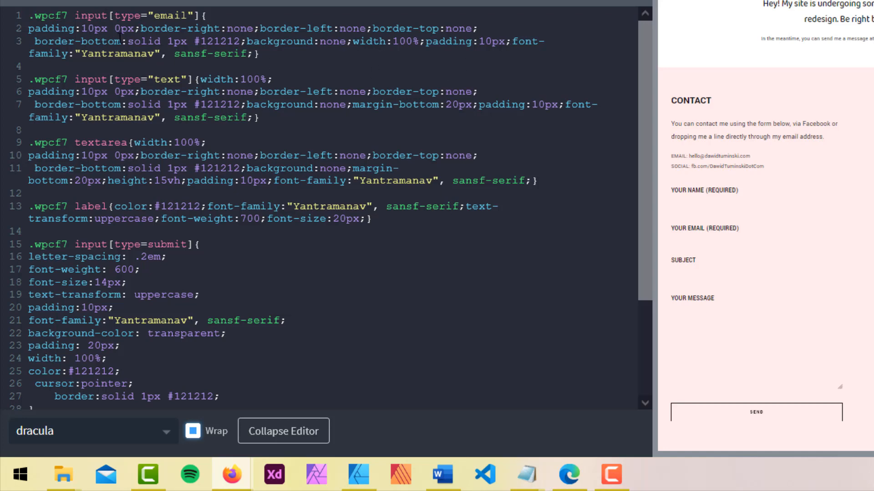
pyautogui.click(255, 54)
pyautogui.click(336, 222)
pyautogui.press('Delete')
pyautogui.press('Delete')
pyautogui.write('18')
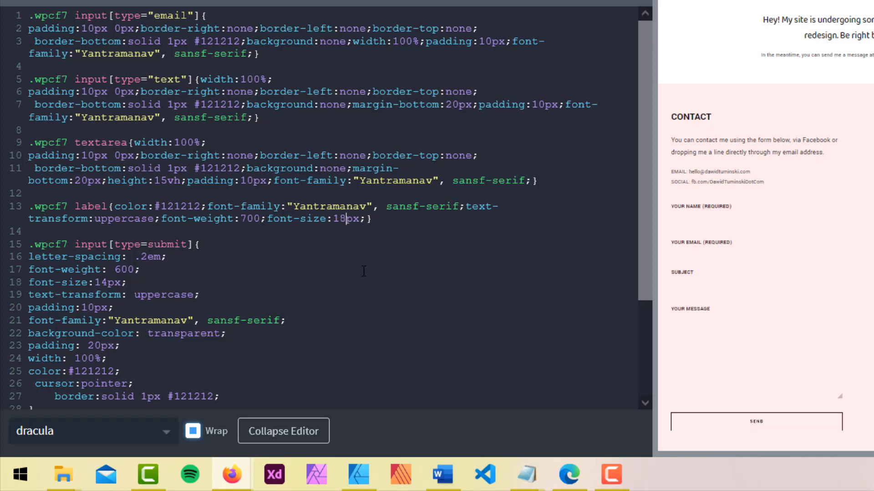
pyautogui.hotkey('ctrl', 's')
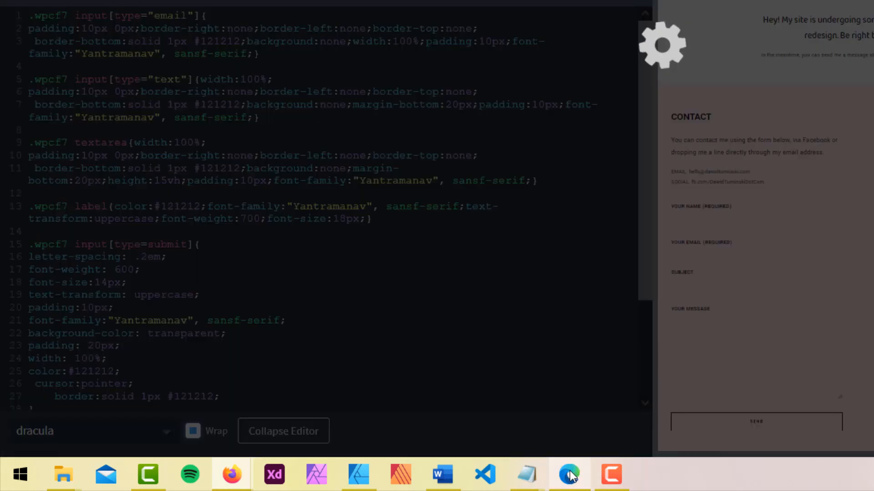
# Step: Review the label sizes, fields and Send button of the live contact form in Edge
pyautogui.click(573, 468)
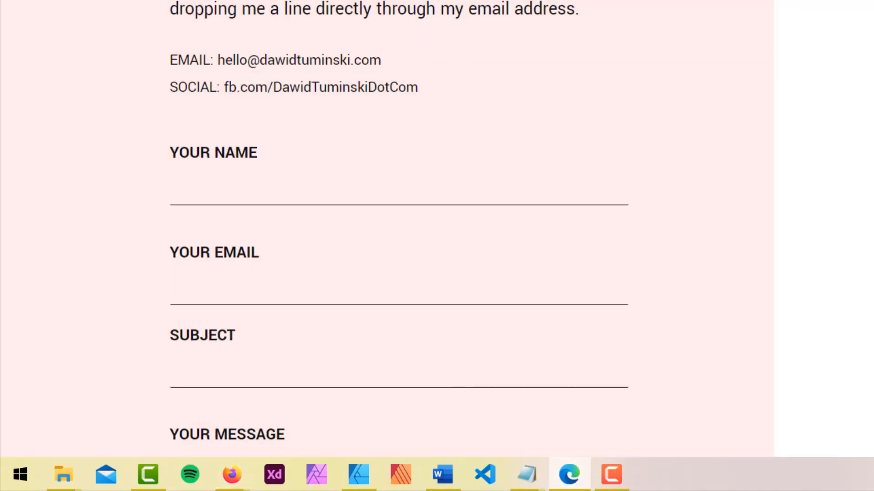
pyautogui.scroll(-4, 12, 119)
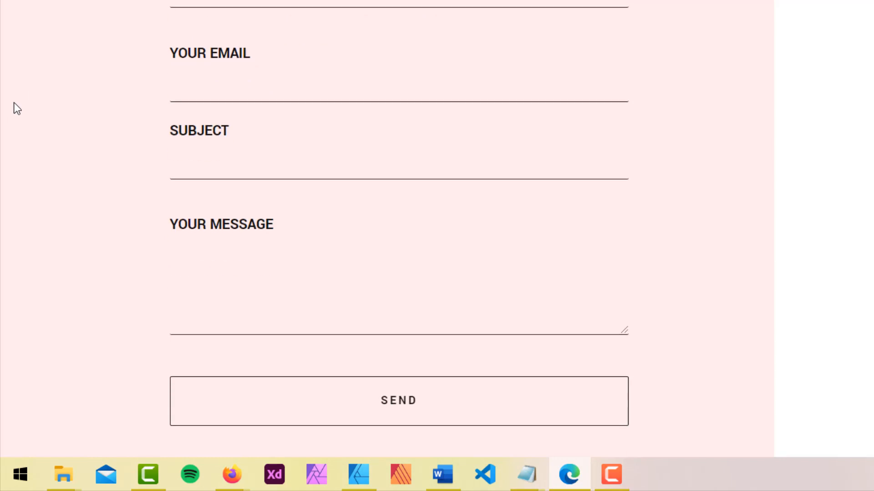
pyautogui.scroll(2, 13, 108)
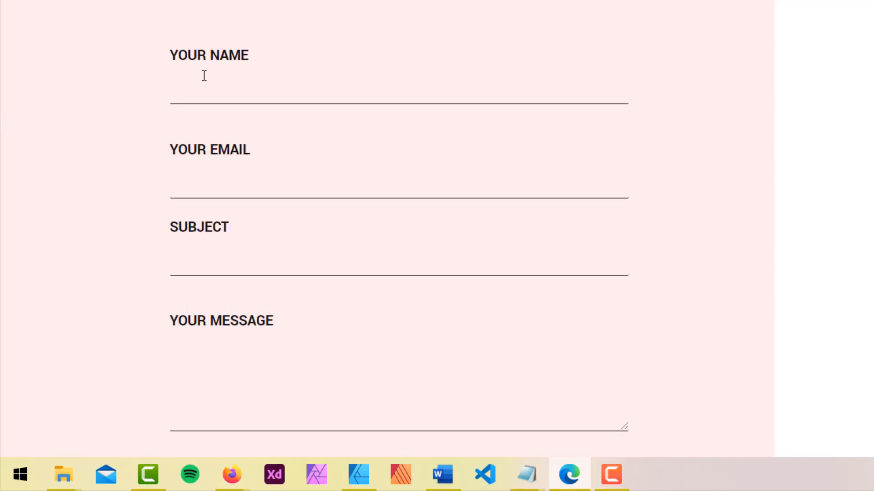
pyautogui.scroll(-4, 682, 163)
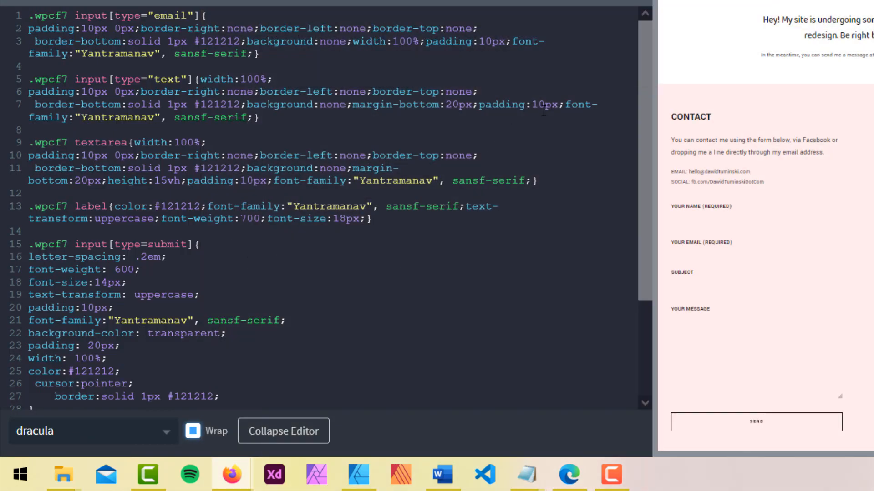
# Step: Copy font-size:18px; from the label rule to a new line after font-family in the submit button rule
pyautogui.moveTo(367, 219); pyautogui.dragTo(267, 218)
pyautogui.hotkey('ctrl', 'c')
pyautogui.scroll(-3, 241, 314)
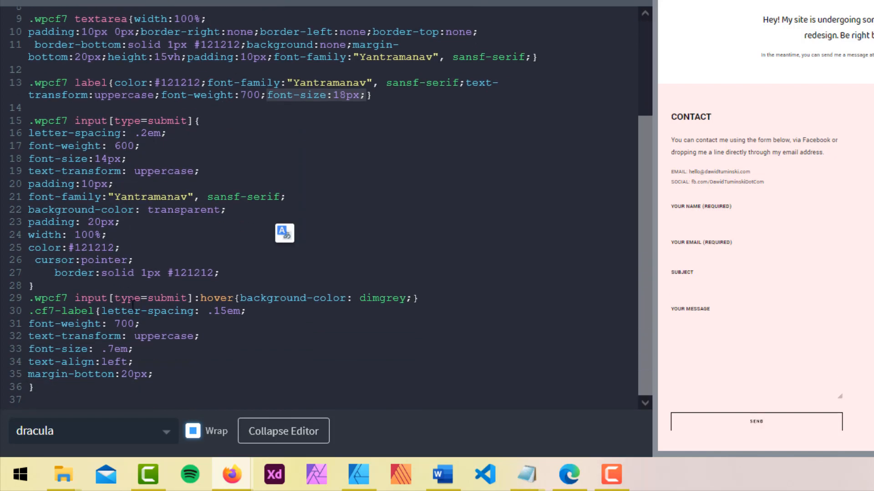
pyautogui.click(311, 196)
pyautogui.press('Return')
pyautogui.hotkey('ctrl', 'v')
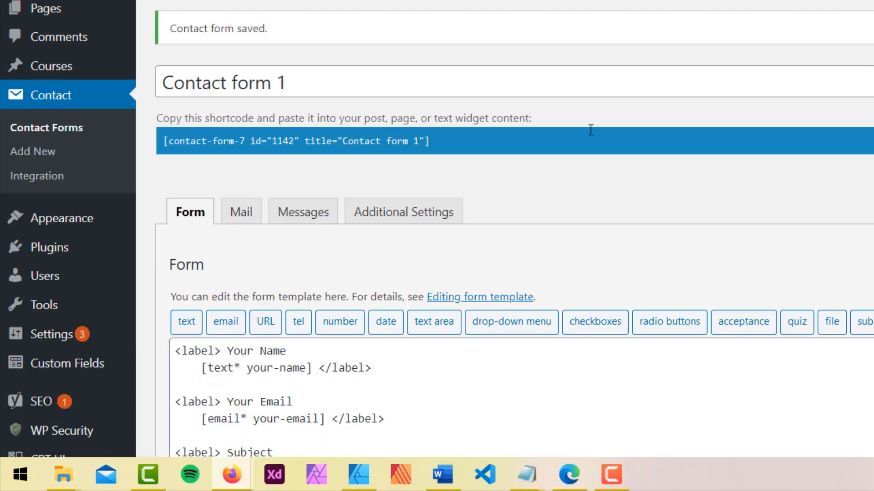
# Step: Change the submit tag's label to "Send Message" in the Contact form 1 template
pyautogui.scroll(-5, 523, 248)
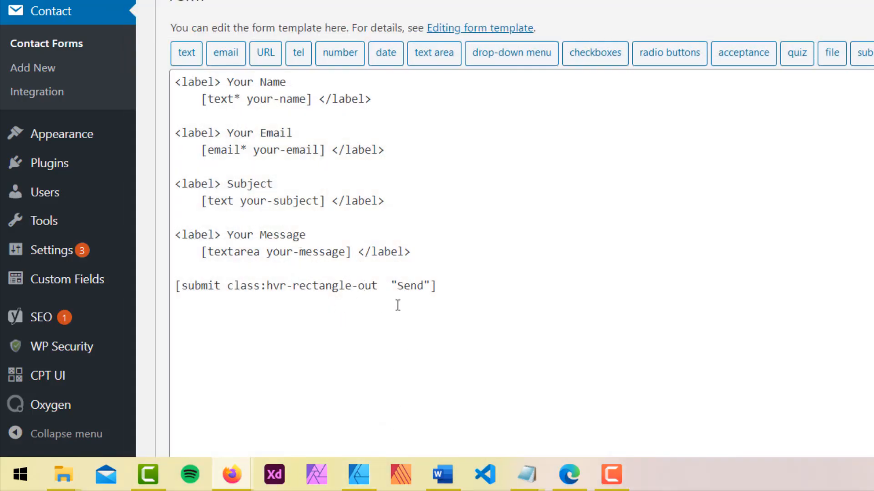
pyautogui.doubleClick(410, 286)
pyautogui.click(413, 287)
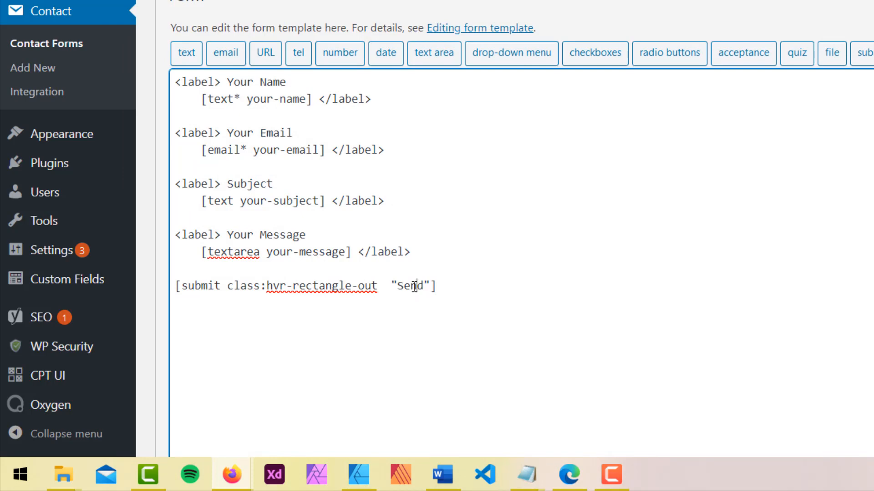
pyautogui.write('Message')
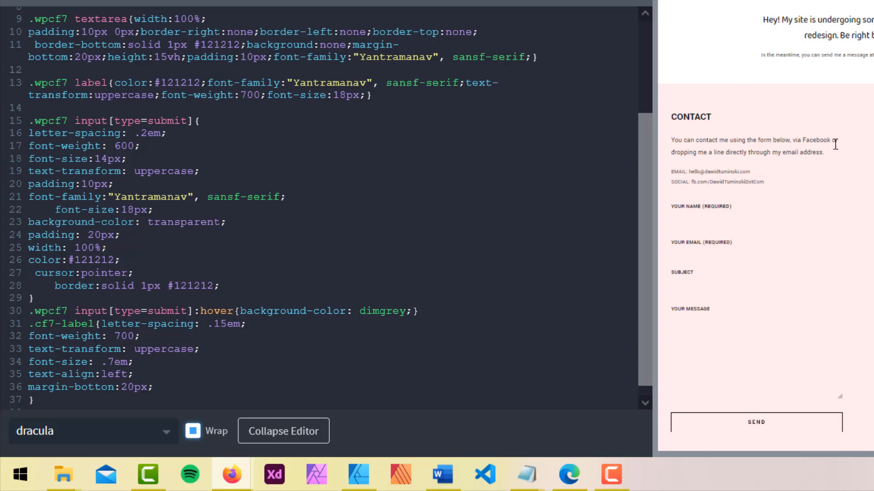
# Step: Switch to the Affinity mockup and copy the hex fill code of the coral SEND MESSAGE button's rectangle
pyautogui.scroll(-1, 277, 183)
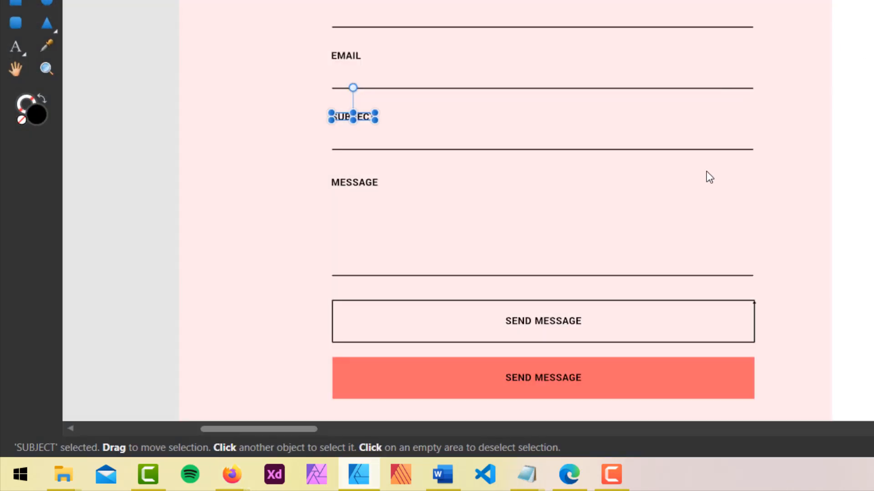
pyautogui.scroll(-2, 706, 178)
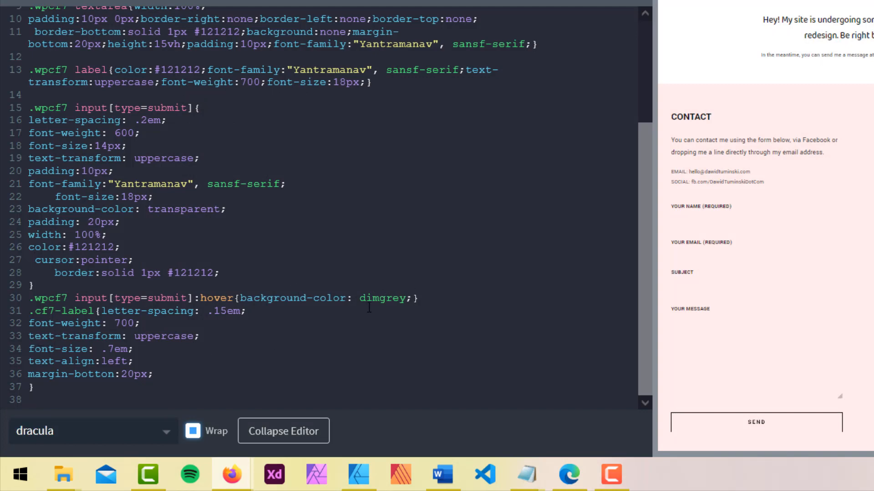
pyautogui.click(356, 474)
pyautogui.click(411, 326)
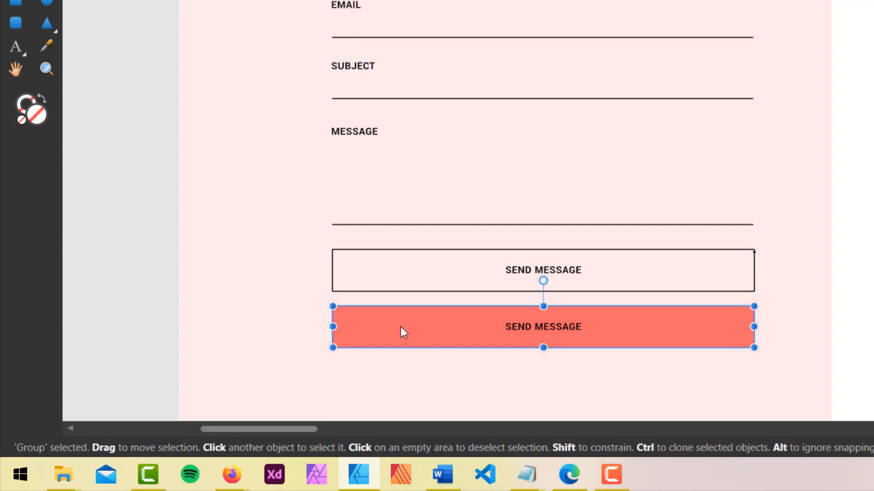
pyautogui.doubleClick(400, 327)
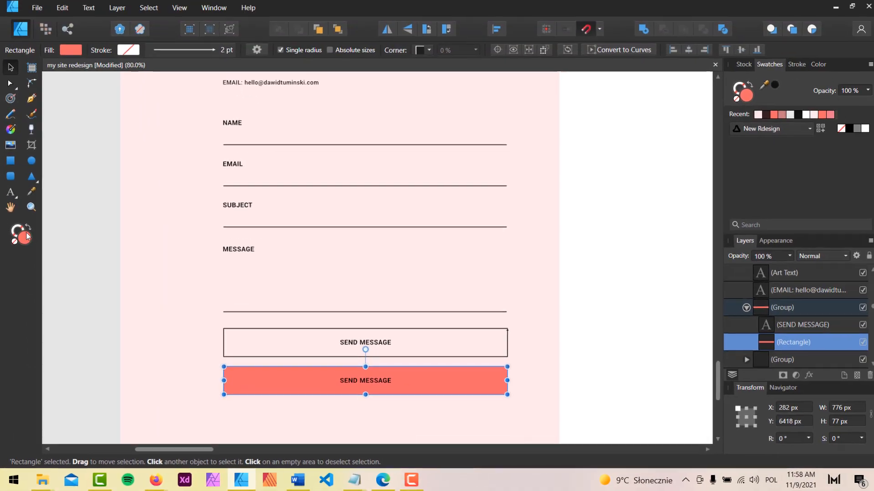
pyautogui.doubleClick(25, 236)
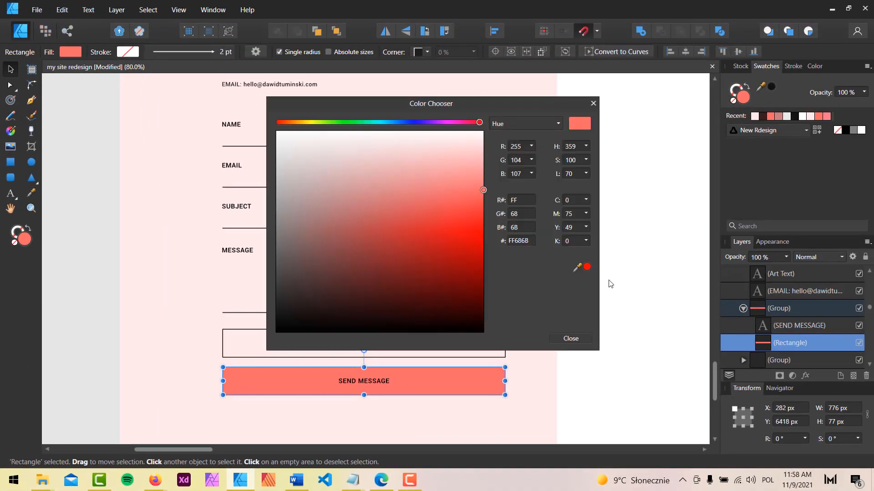
pyautogui.doubleClick(521, 241)
pyautogui.hotkey('ctrl', 'c')
# Step: Return to the page builder in Firefox and set the submit button's hover background-color to #FF686B
pyautogui.click(157, 480)
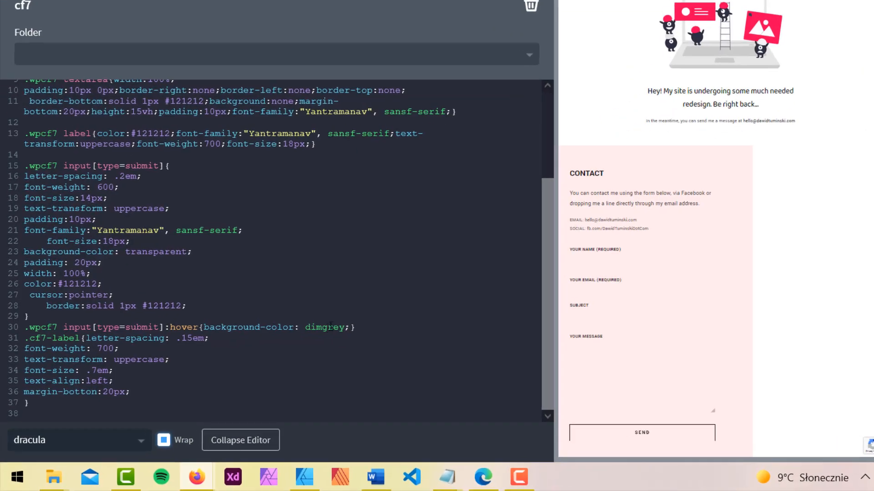
pyautogui.doubleClick(262, 362)
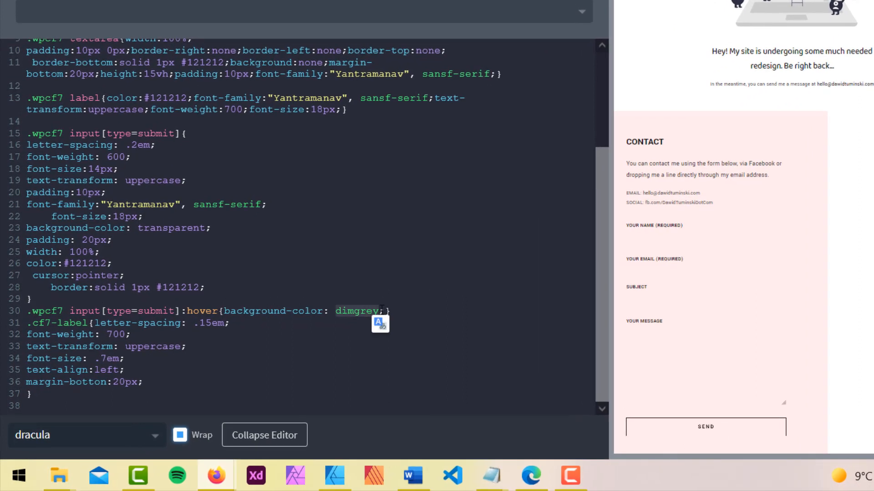
pyautogui.hotkey('ctrl', 'v')
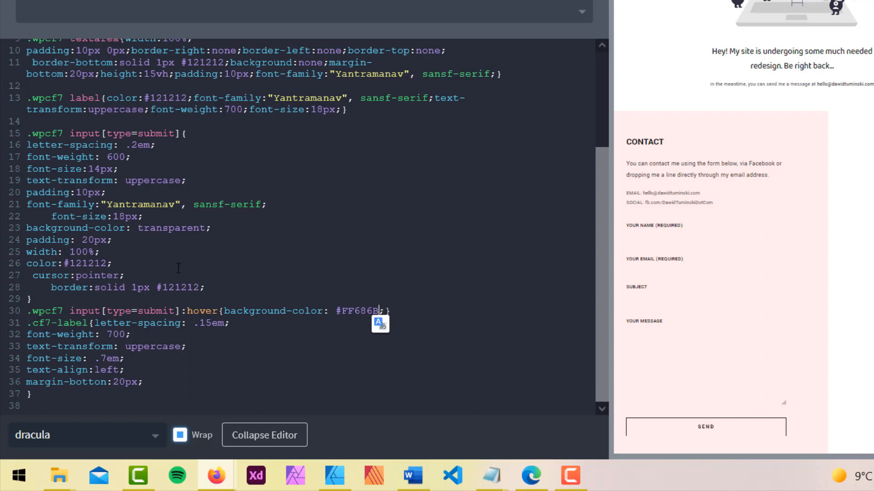
# Step: Add border:none; to the submit button's hover rule, reusing the border declaration from the submit rule
pyautogui.moveTo(206, 286); pyautogui.dragTo(52, 290)
pyautogui.click(391, 312)
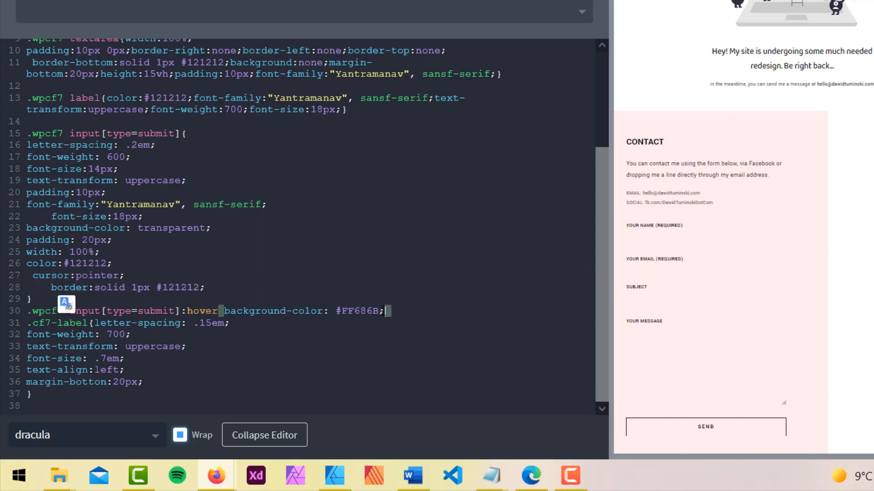
pyautogui.hotkey('ctrl', 'v')
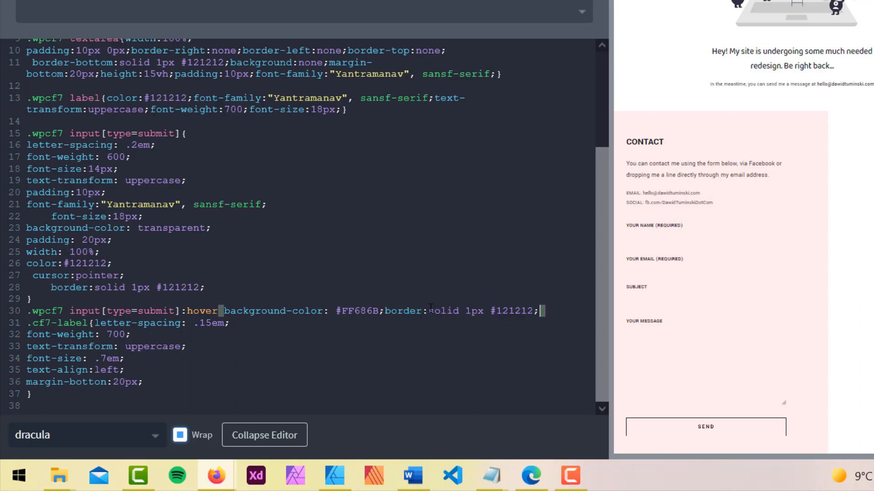
pyautogui.moveTo(431, 308); pyautogui.dragTo(534, 312)
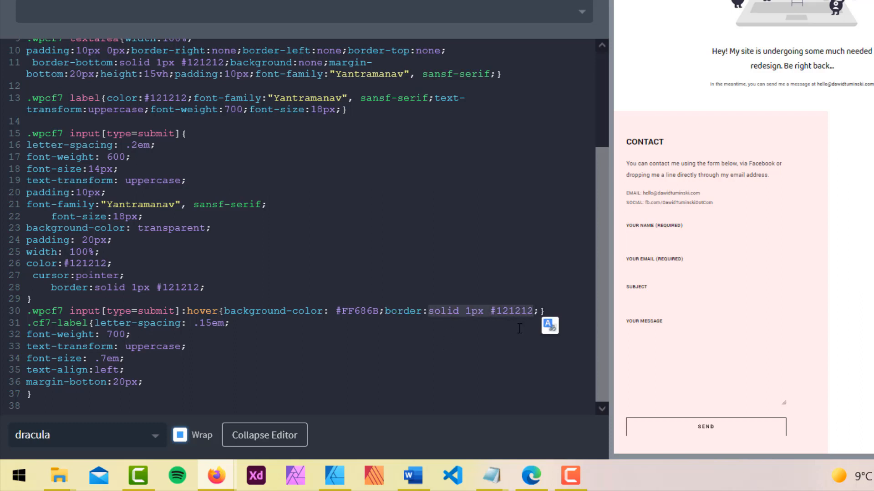
pyautogui.write('none')
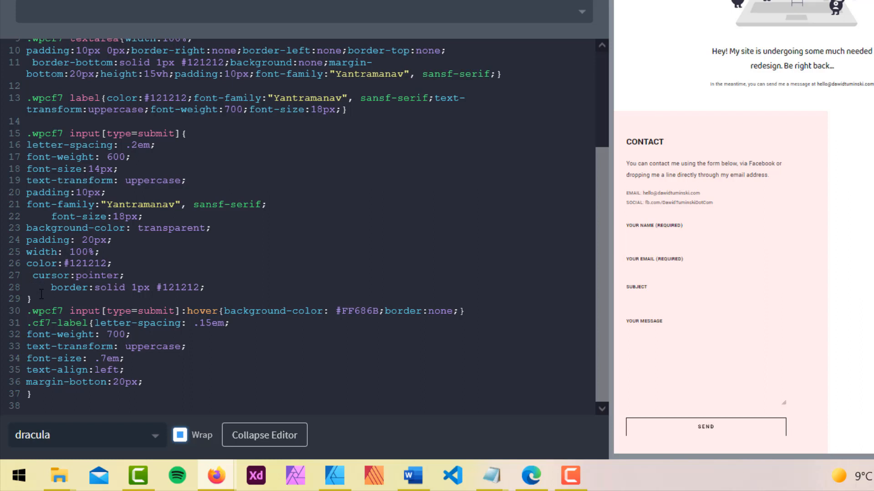
# Step: Remove the leading spaces before the cursor, border and 18px font-size lines in the submit button rule
pyautogui.press('Delete')
pyautogui.click(32, 286)
pyautogui.press('Delete')
pyautogui.press('Delete')
pyautogui.press('Delete')
pyautogui.press('Delete')
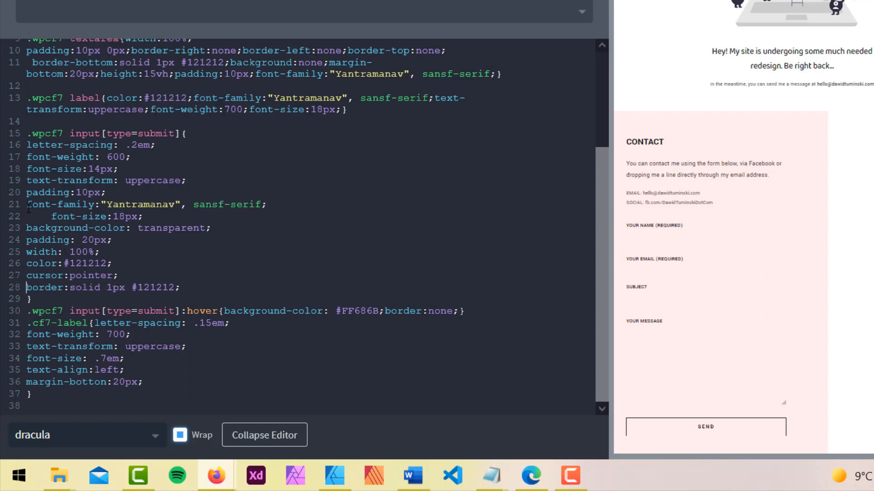
pyautogui.click(31, 214)
pyautogui.press('Delete')
pyautogui.press('Delete')
pyautogui.press('Delete')
pyautogui.press('Delete')
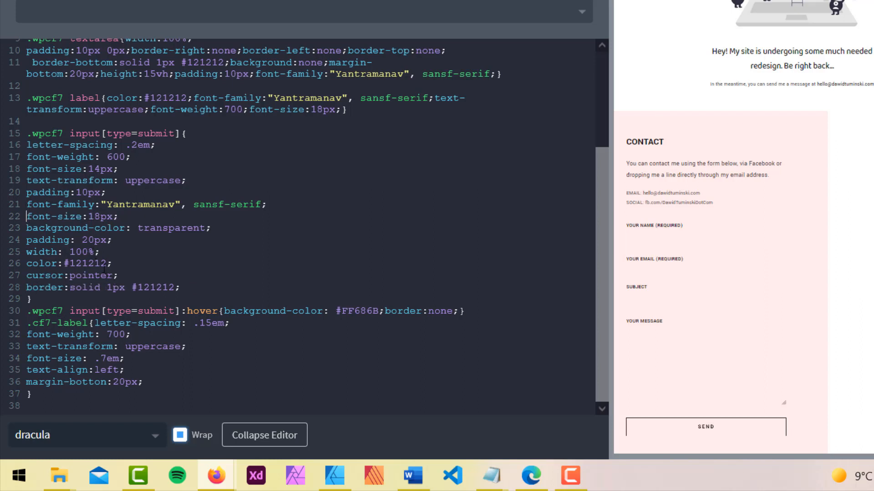
# Step: Add transition: 0.3s; on a new line after the border in the submit button rule and save
pyautogui.click(195, 288)
pyautogui.press('Return')
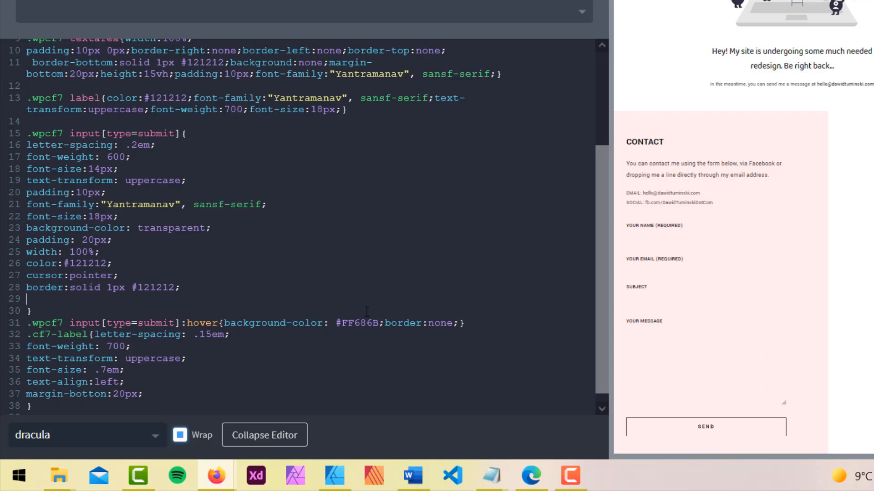
pyautogui.write('transition: 0.3s;')
pyautogui.hotkey('ctrl', 's')
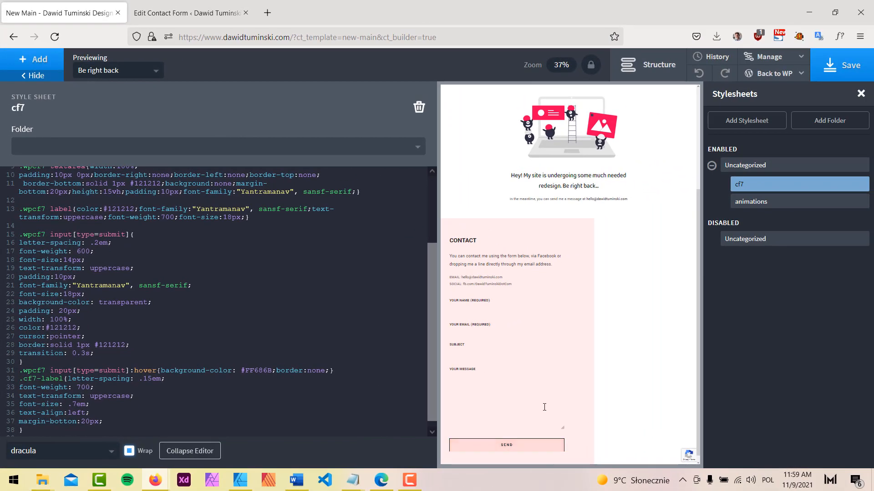
# Step: Reload the live page in Edge, check the Send Message button's hover effect, and return to the stylesheet
pyautogui.click(381, 480)
pyautogui.click(66, 29)
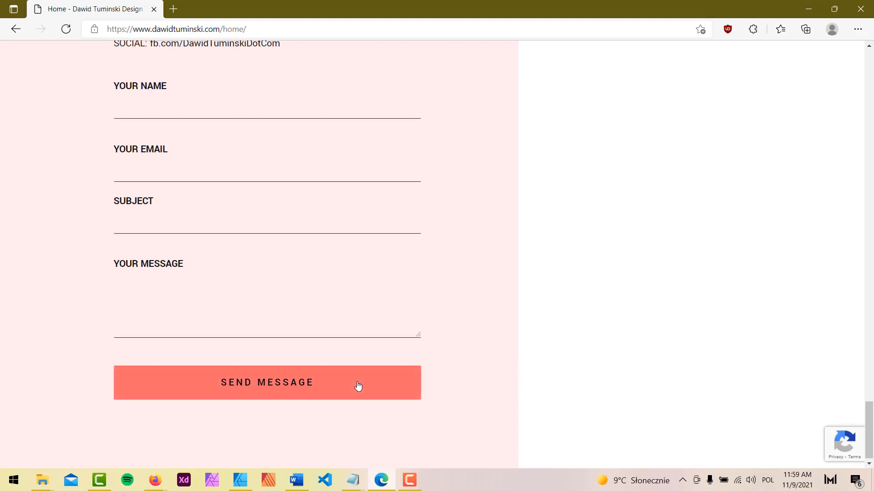
pyautogui.click(809, 9)
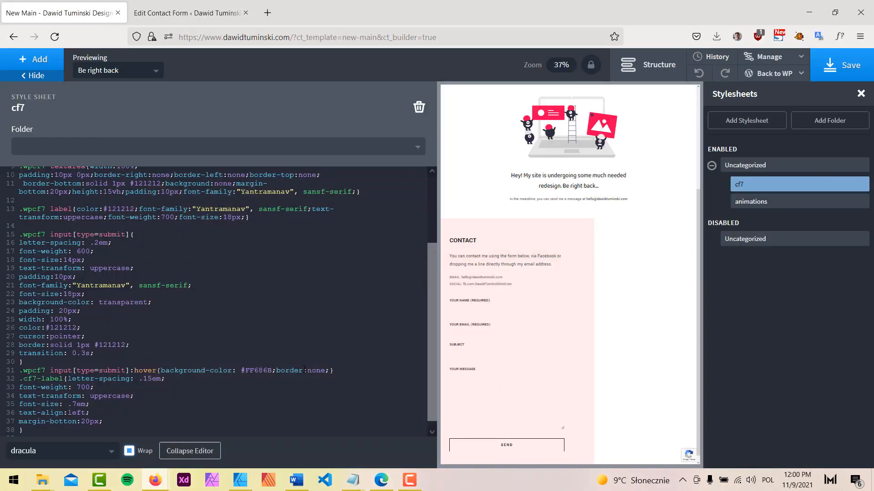
pyautogui.scroll(-1, 161, 402)
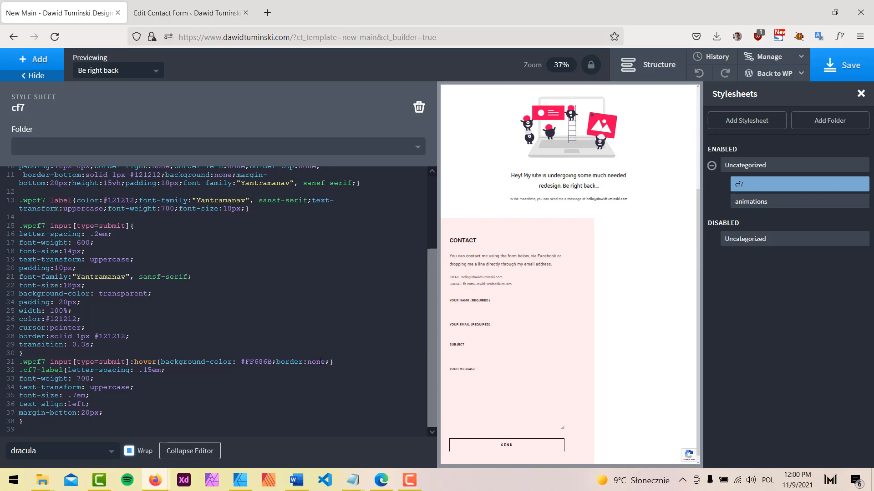
# Step: Review the live contact section in Edge at full and narrower window widths, and return to the page builder
pyautogui.click(382, 480)
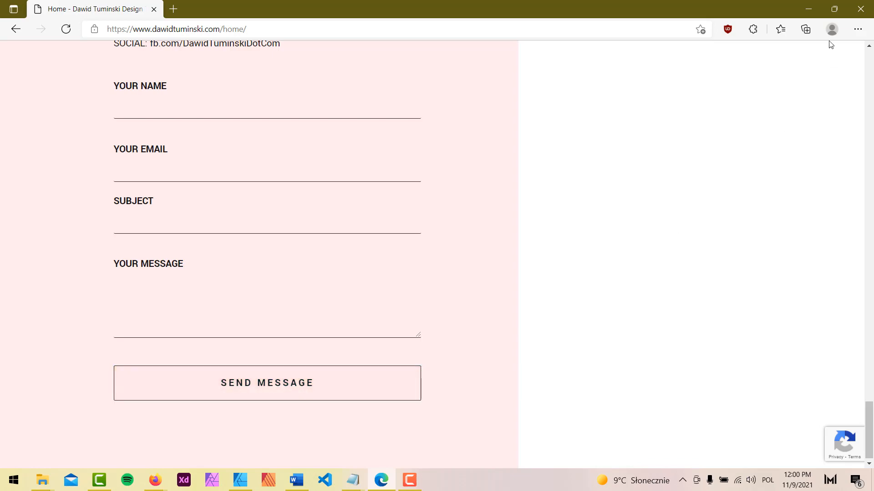
pyautogui.scroll(7, 424, 219)
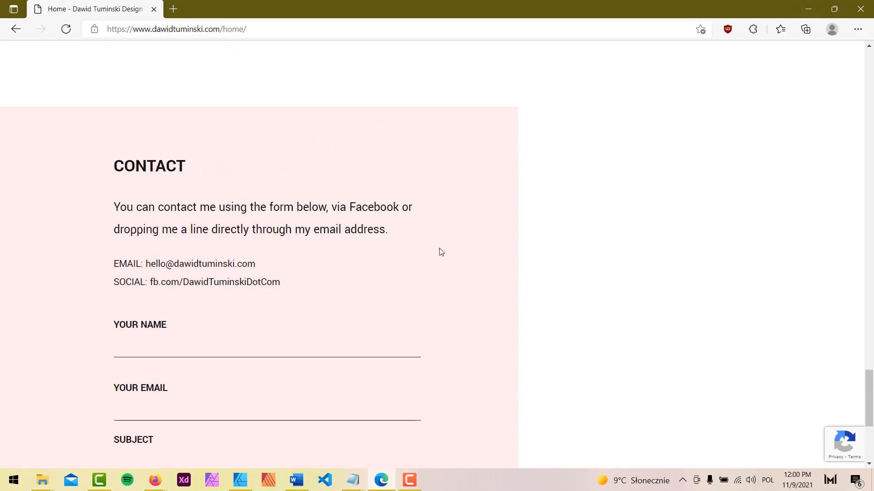
pyautogui.scroll(-4, 444, 253)
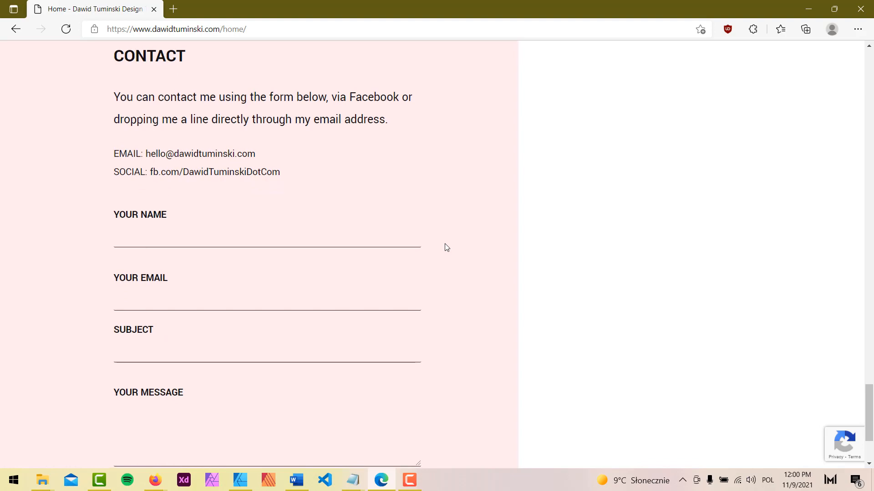
pyautogui.click(834, 9)
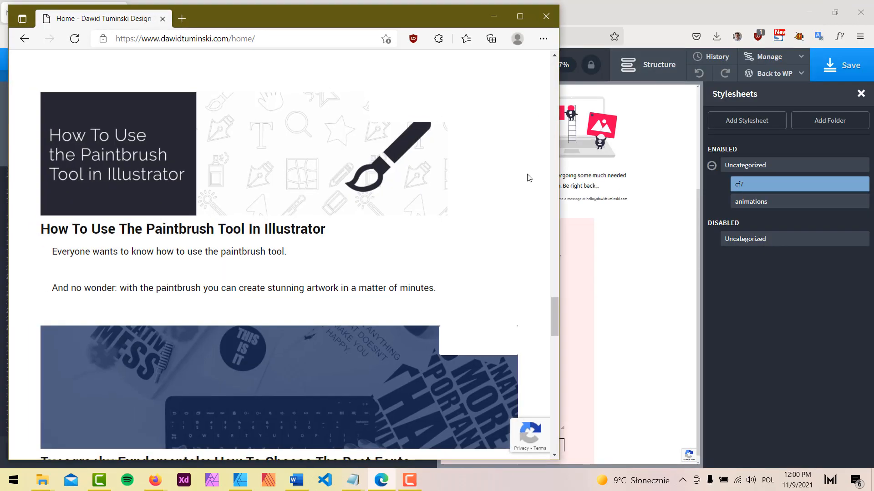
pyautogui.moveTo(553, 312); pyautogui.dragTo(555, 423)
pyautogui.scroll(-1, 475, 312)
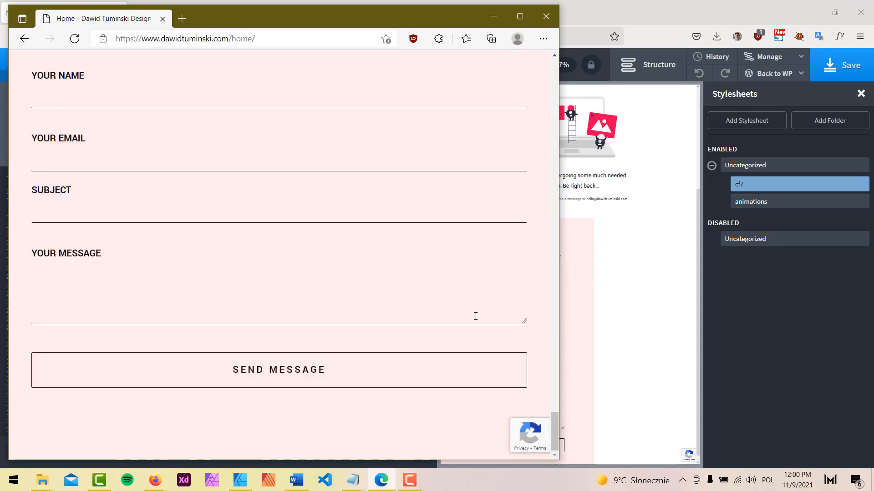
pyautogui.scroll(5, 460, 314)
pyautogui.scroll(-5, 436, 193)
pyautogui.moveTo(561, 142); pyautogui.dragTo(260, 166)
pyautogui.click(227, 16)
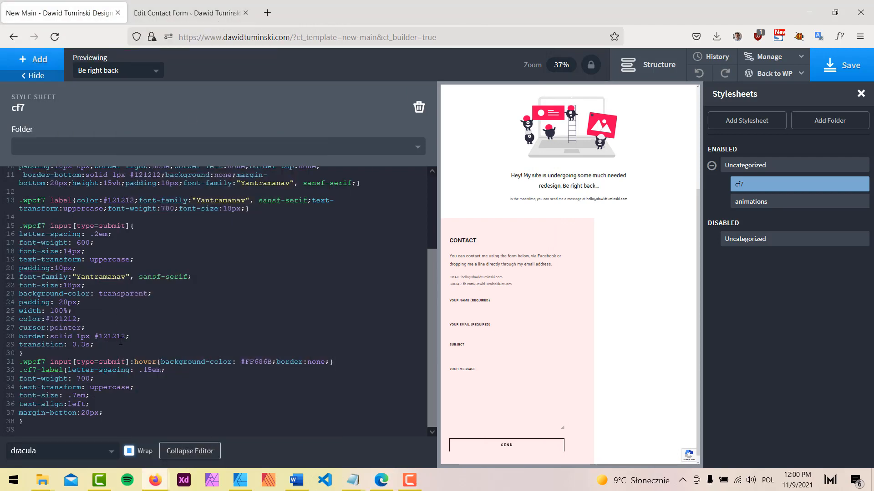
# Step: Remove the letter-spacing line from the submit button rule, set its 14px font-size to 18px, and save
pyautogui.moveTo(117, 234); pyautogui.dragTo(1, 237)
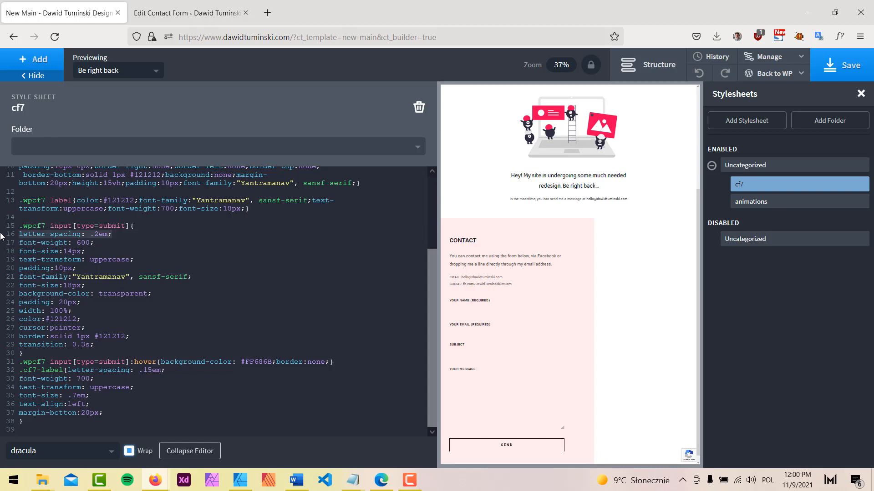
pyautogui.press('BackSpace')
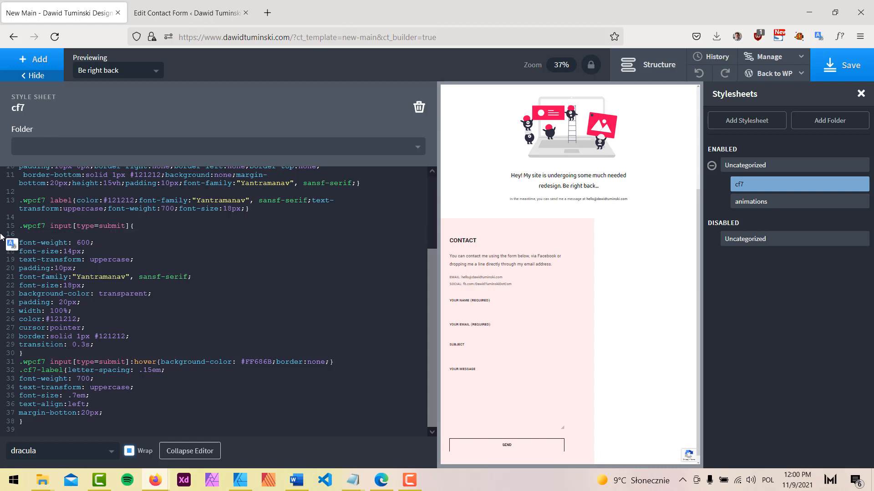
pyautogui.press('BackSpace')
pyautogui.moveTo(250, 217); pyautogui.dragTo(179, 218)
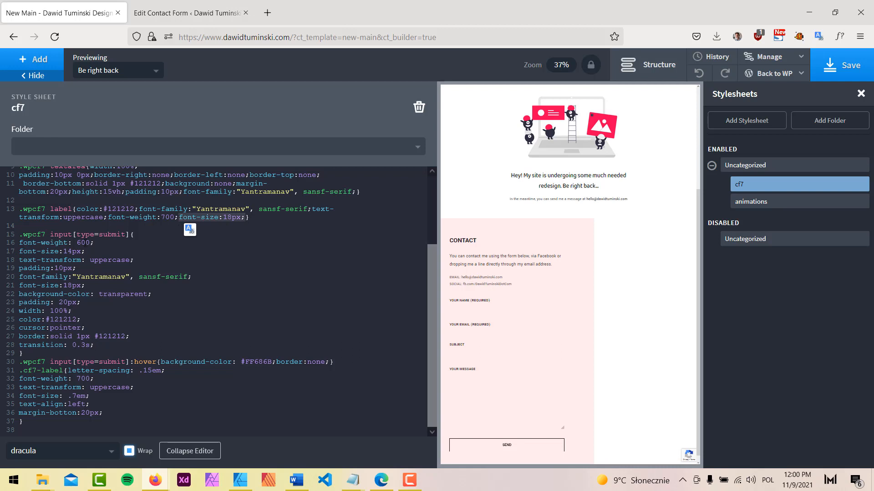
pyautogui.click(72, 251)
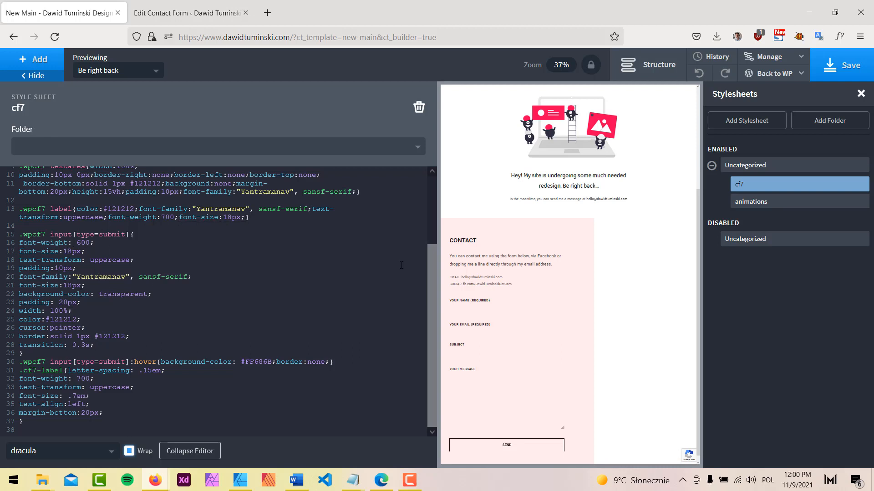
pyautogui.click(829, 73)
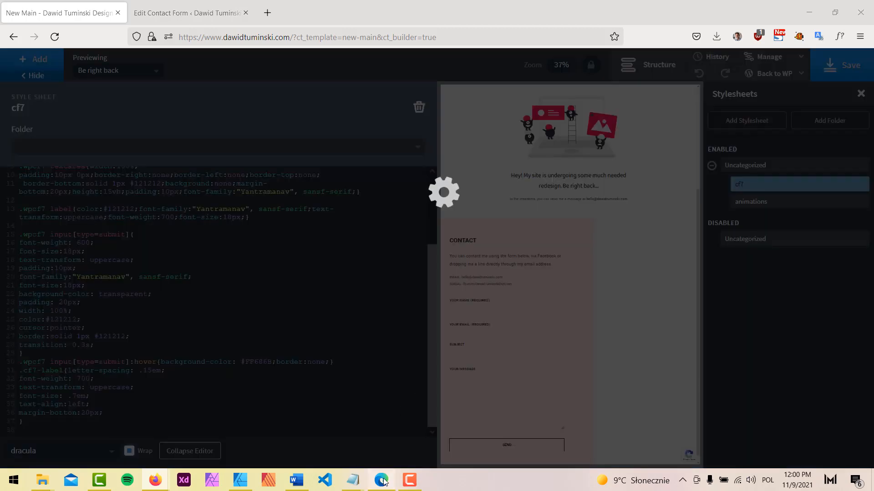
# Step: Reload the live page in Edge and check the form and Send Message button at narrow and wide window sizes
pyautogui.click(382, 480)
pyautogui.click(75, 38)
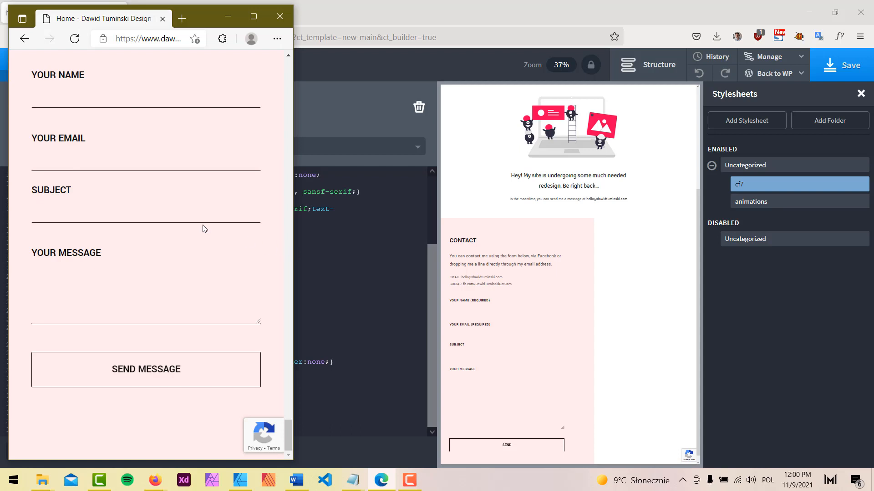
pyautogui.scroll(1, 201, 226)
pyautogui.scroll(-1, 205, 237)
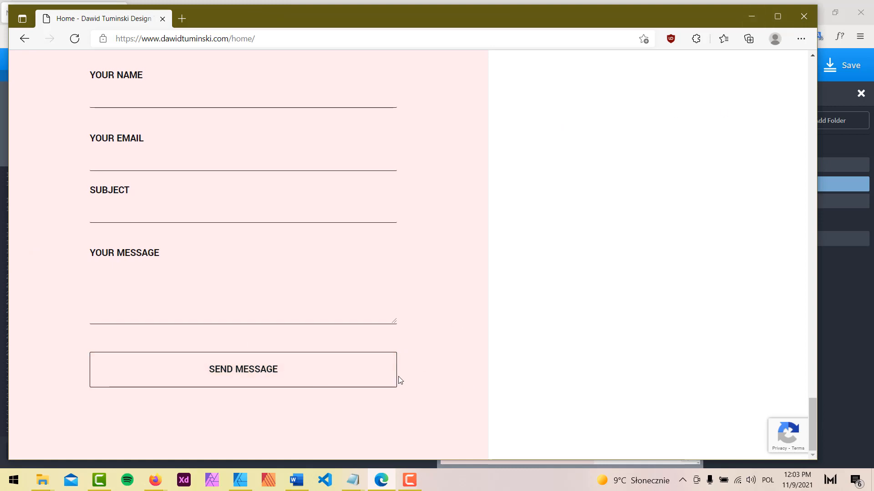
# Step: Return to the stylesheet, set the submit button's hover border to 1px solid #FF686B, and save
pyautogui.click(751, 16)
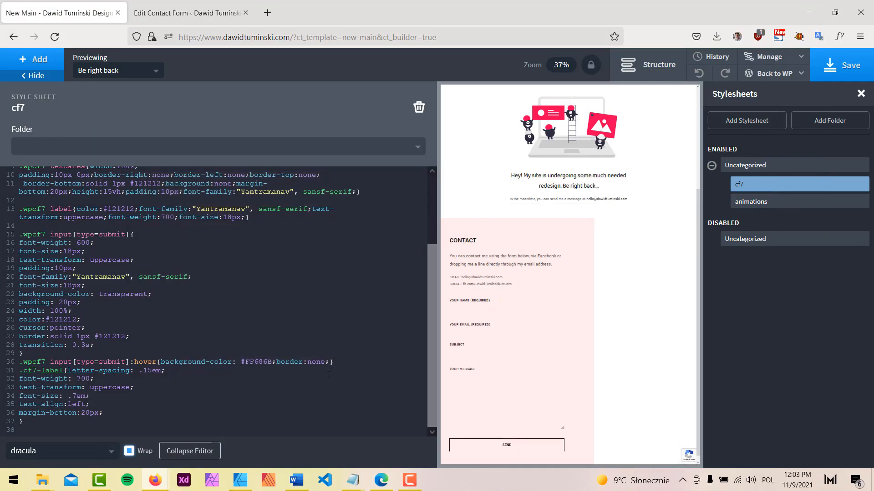
pyautogui.doubleClick(320, 362)
pyautogui.write('1px')
pyautogui.doubleClick(260, 362)
pyautogui.hotkey('ctrl', 'c')
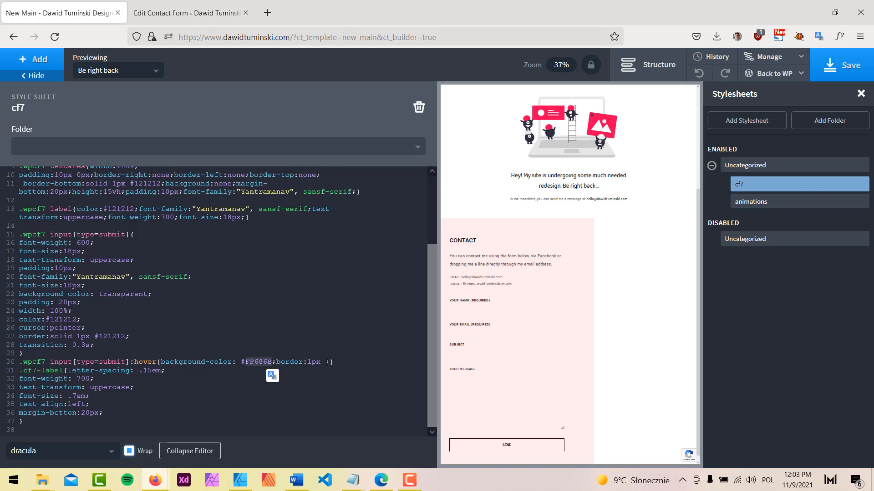
pyautogui.click(320, 362)
pyautogui.write('soli')
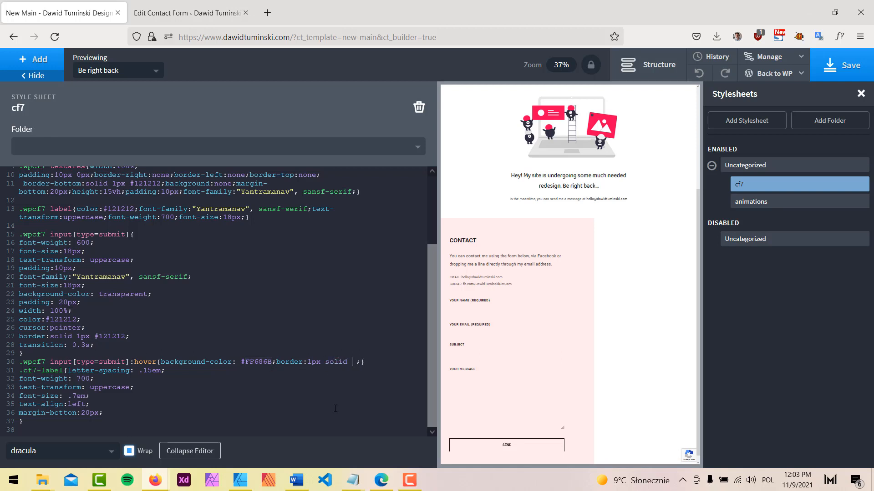
pyautogui.write('d')
pyautogui.hotkey('ctrl', 'v')
pyautogui.write('#')
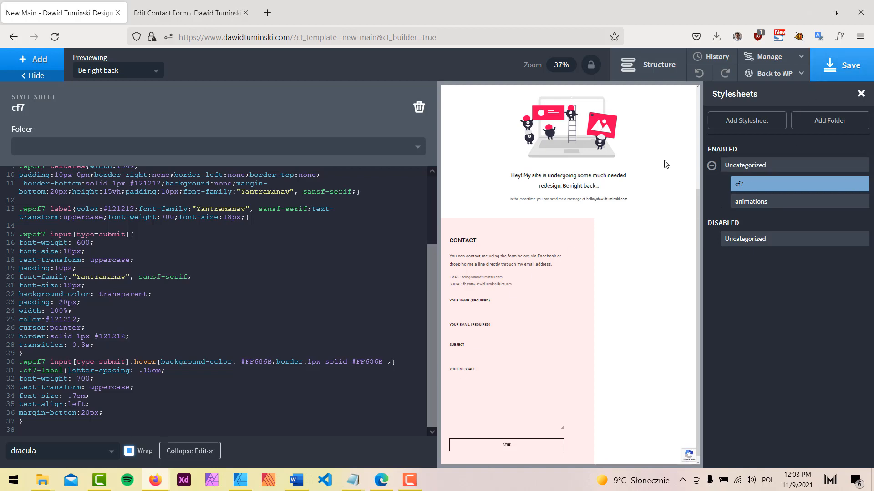
pyautogui.click(824, 75)
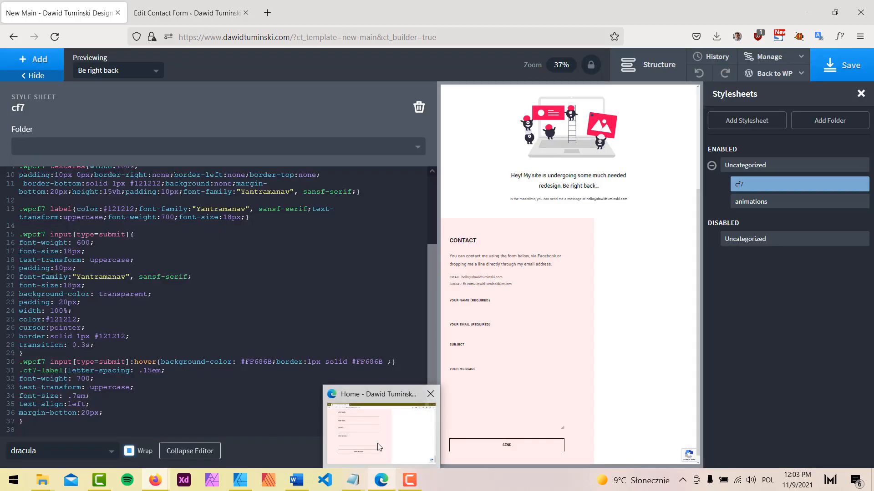
# Step: Reload the live page in Edge, check the Send Message button's hover border and the form, and return to the page builder
pyautogui.click(381, 482)
pyautogui.press('F5')
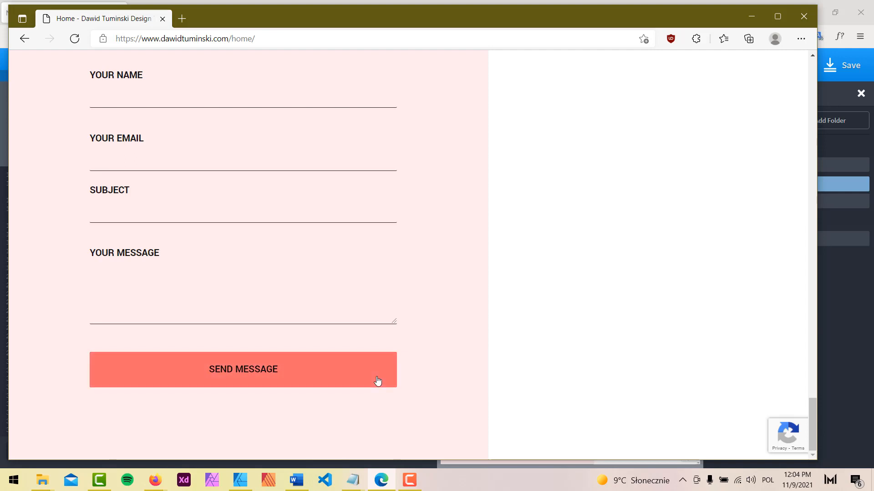
pyautogui.scroll(3, 449, 333)
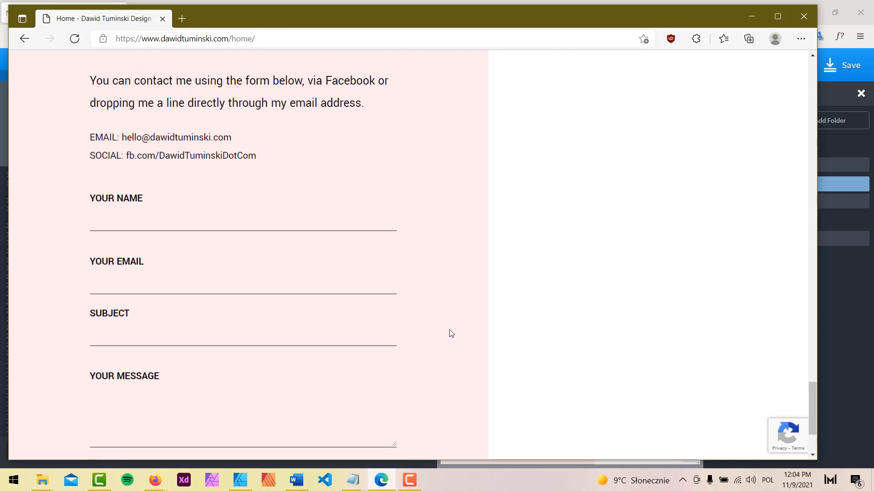
pyautogui.click(752, 17)
# Step: Save the template again and collapse the cf7 stylesheet editor
pyautogui.click(839, 68)
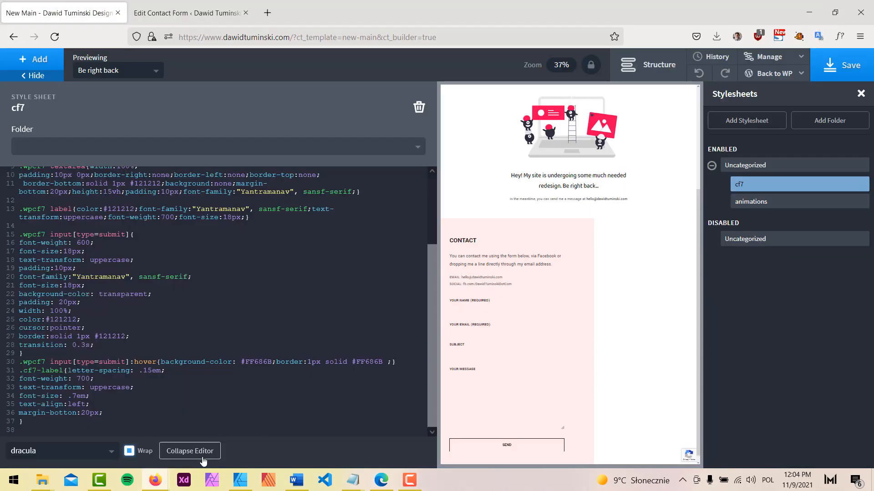
pyautogui.click(202, 457)
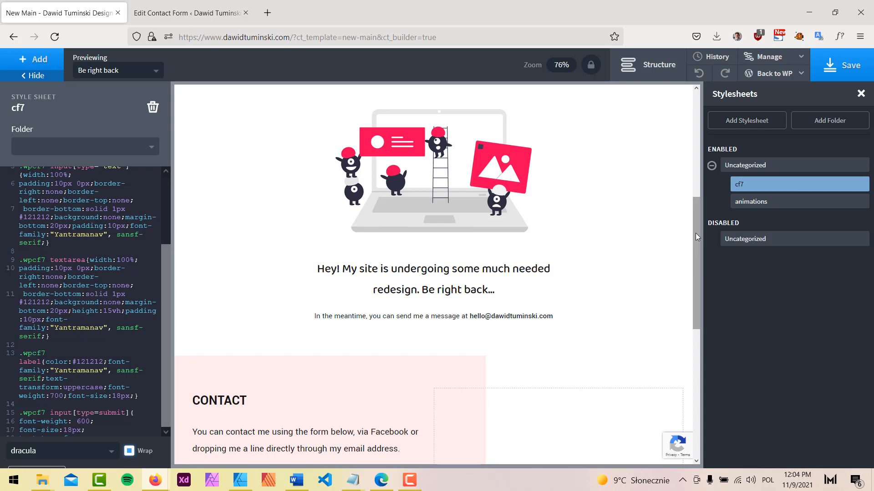
# Step: Close the color chooser in Affinity Designer, review the contact sections across the artboards through to Contact, and return to the page builder
pyautogui.click(240, 481)
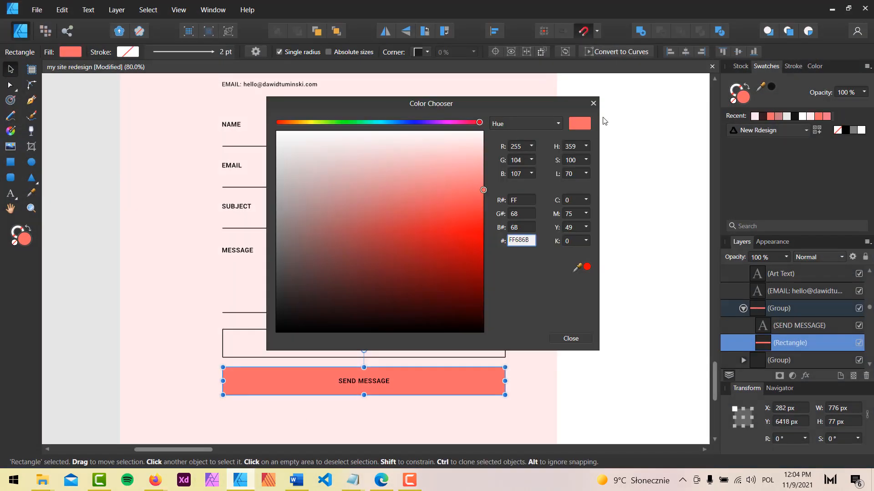
pyautogui.click(592, 103)
pyautogui.scroll(-5, 579, 202)
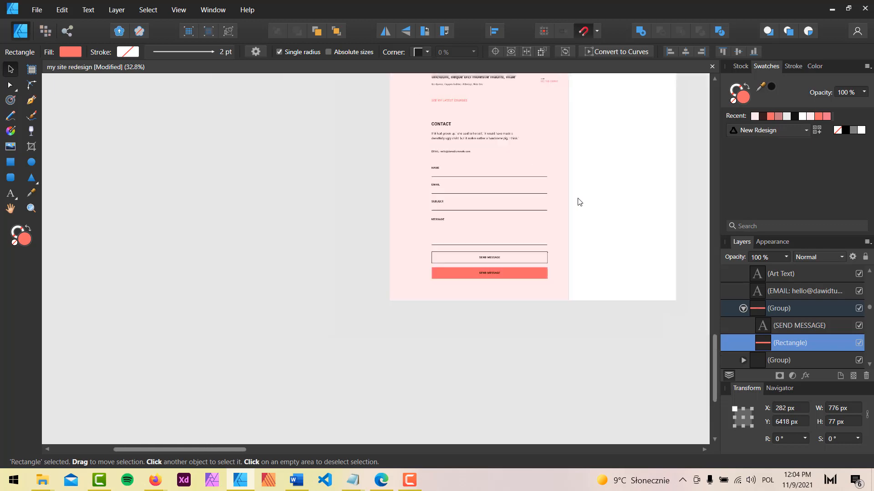
pyautogui.press('space')
pyautogui.moveTo(554, 200); pyautogui.dragTo(287, 357)
pyautogui.moveTo(492, 299); pyautogui.dragTo(309, 385)
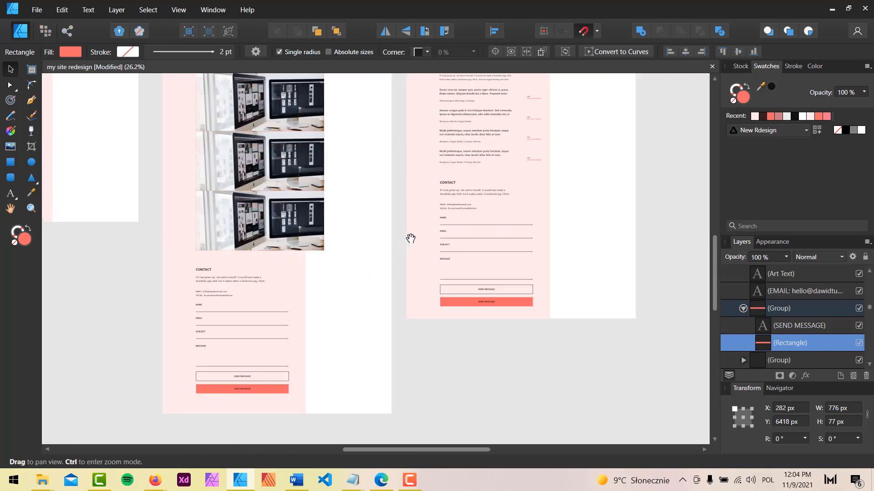
pyautogui.moveTo(690, 112); pyautogui.dragTo(529, 268)
pyautogui.moveTo(614, 187); pyautogui.dragTo(457, 320)
pyautogui.moveTo(476, 232); pyautogui.dragTo(466, 274)
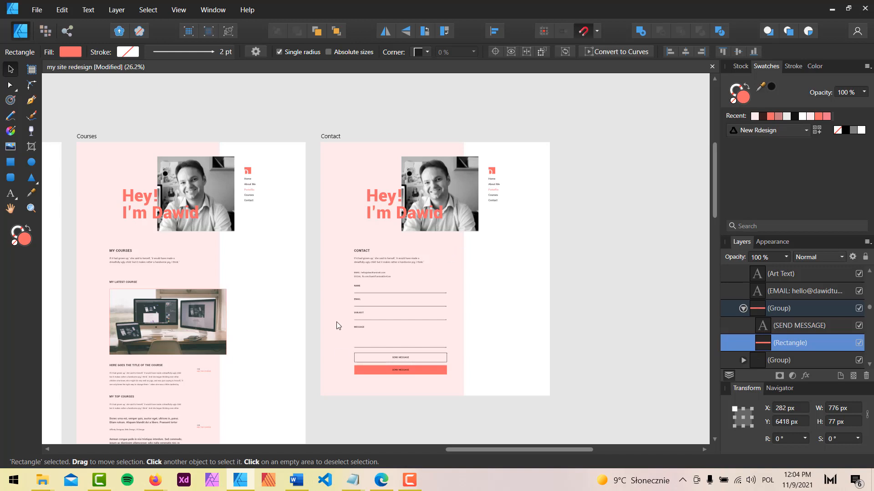
pyautogui.moveTo(155, 482)
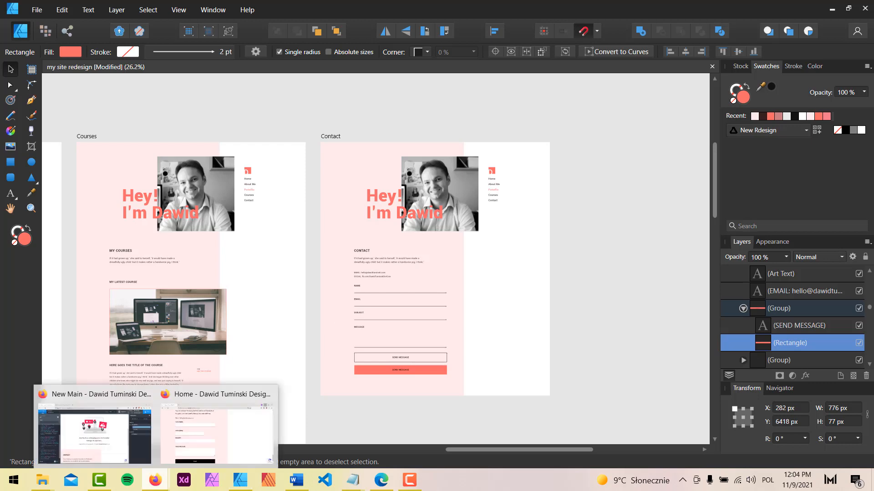
pyautogui.click(133, 432)
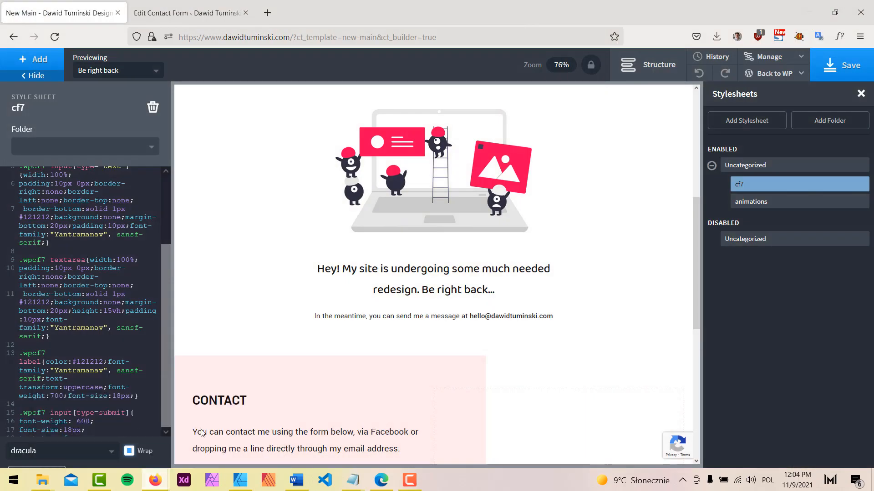
# Step: Save the template, go back to its WordPress admin page, and regenerate Oxygen's CSS cache
pyautogui.click(850, 66)
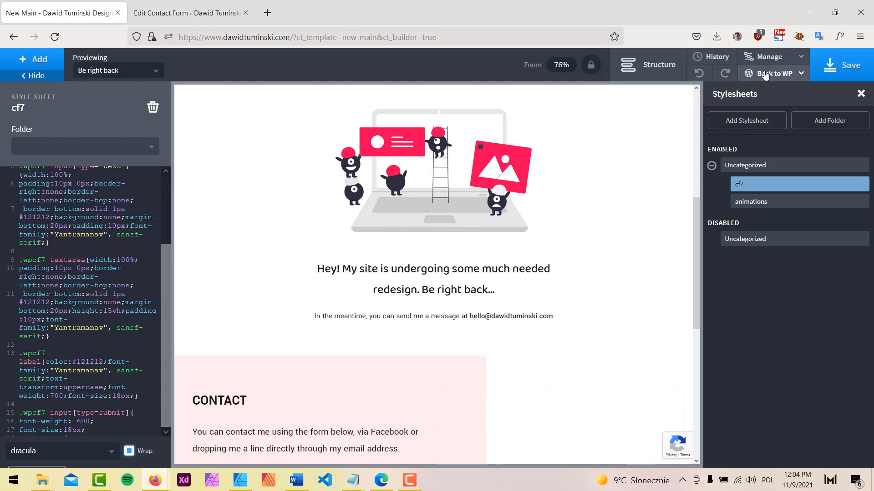
pyautogui.click(764, 88)
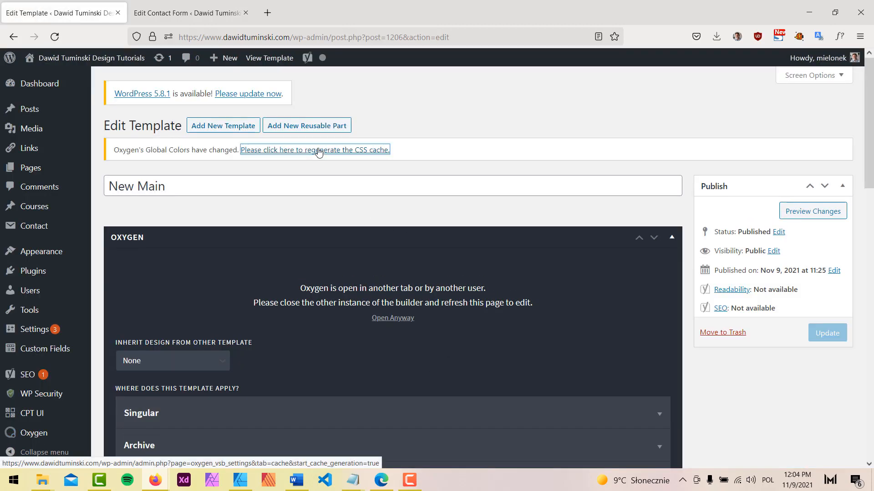
pyautogui.click(318, 150)
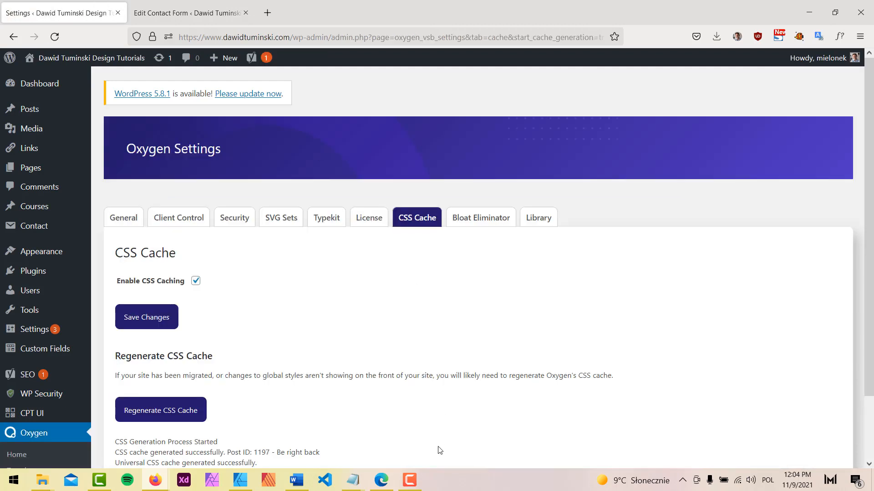